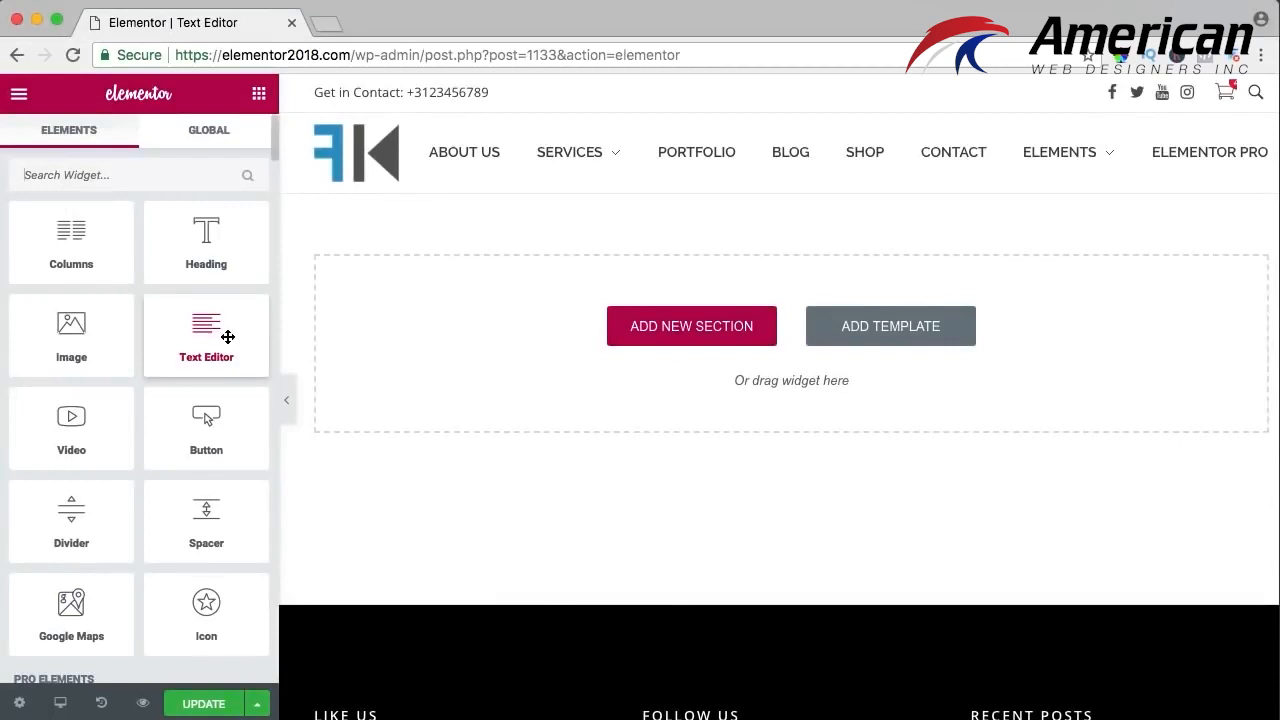
Add a Text Editor widget to the empty page area and append the paragraph "I start a new alinea" below its placeholder text
{"action": "left_click_drag", "start_coordinate": [189, 343], "coordinate": [531, 326]}
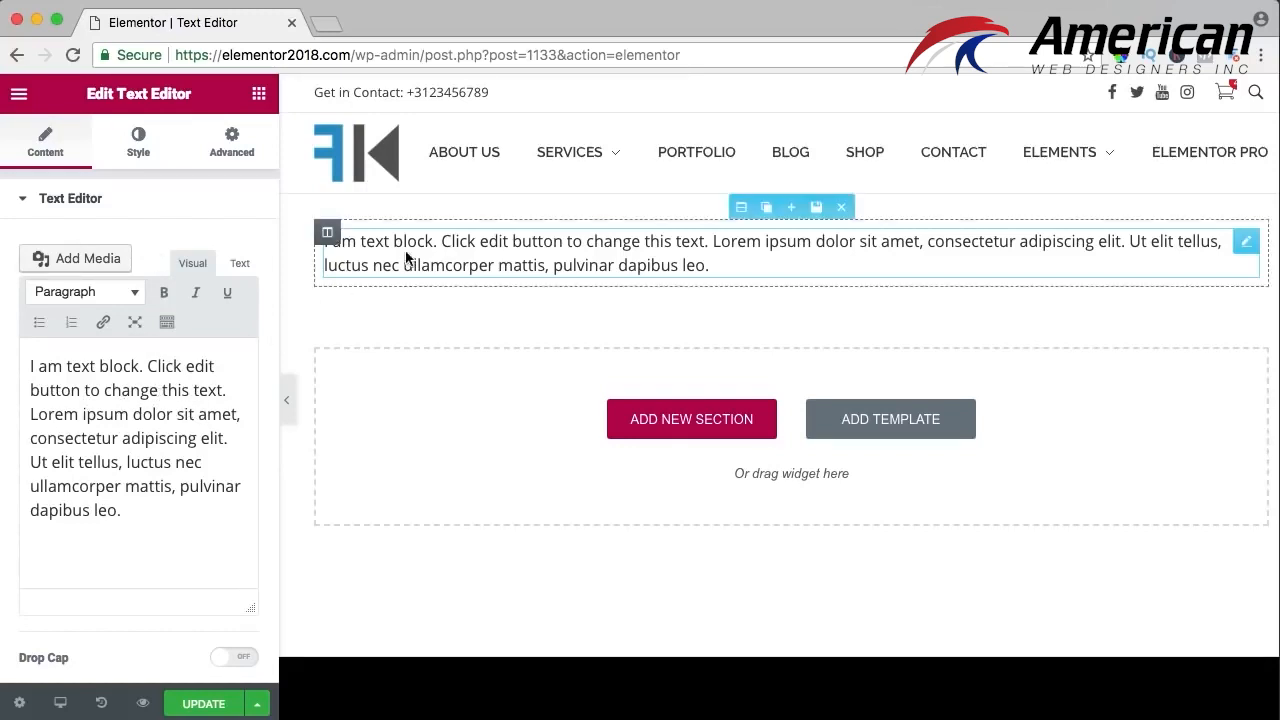
{"action": "left_click", "coordinate": [148, 392]}
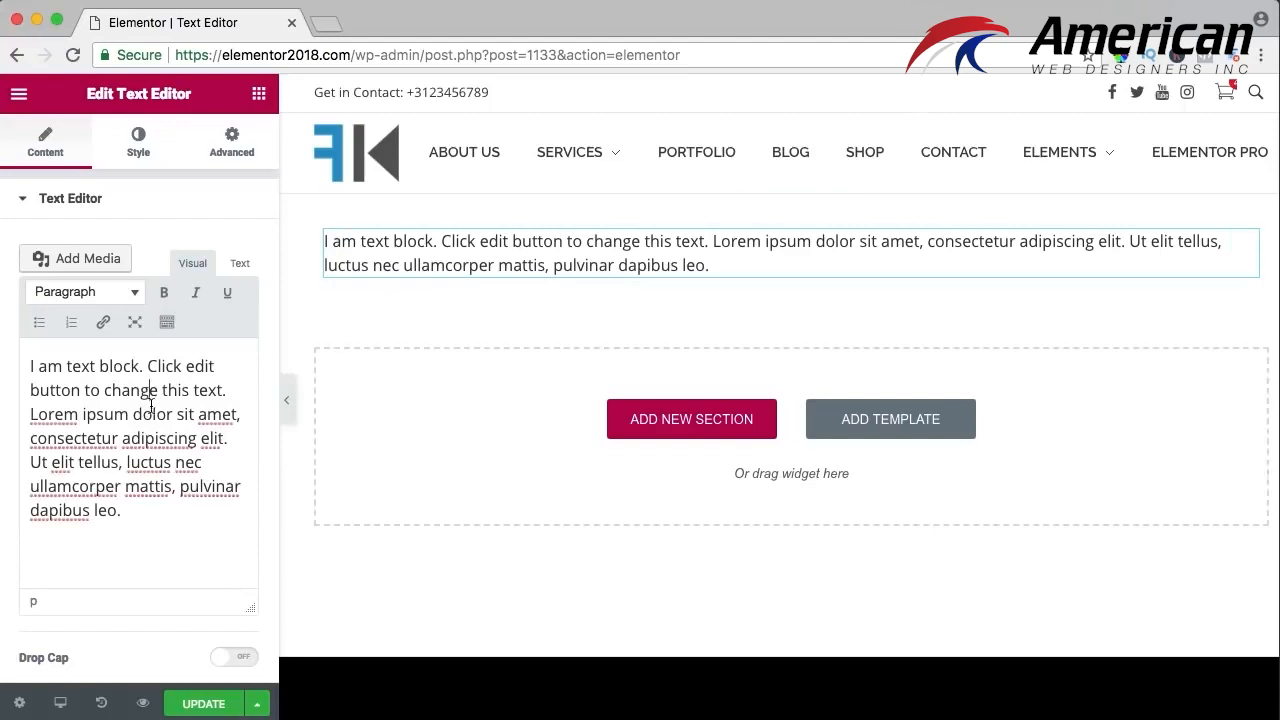
{"action": "left_click", "coordinate": [145, 512]}
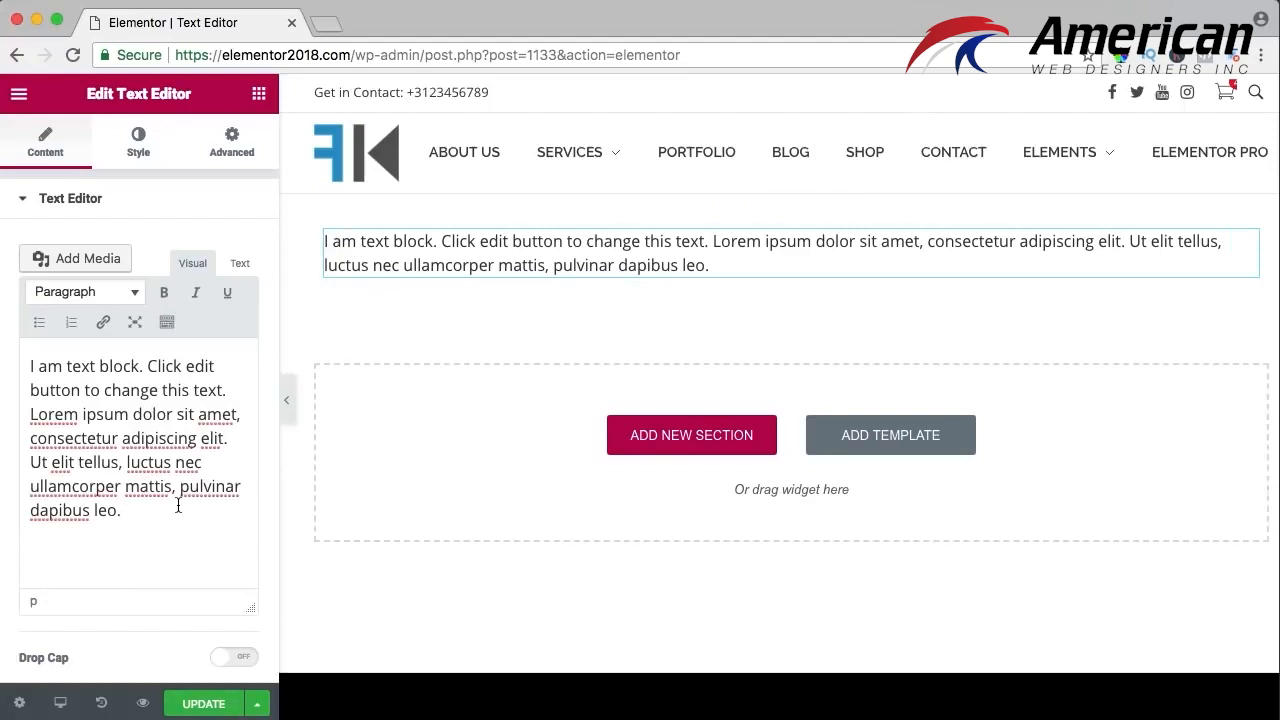
{"action": "key", "text": "Return"}
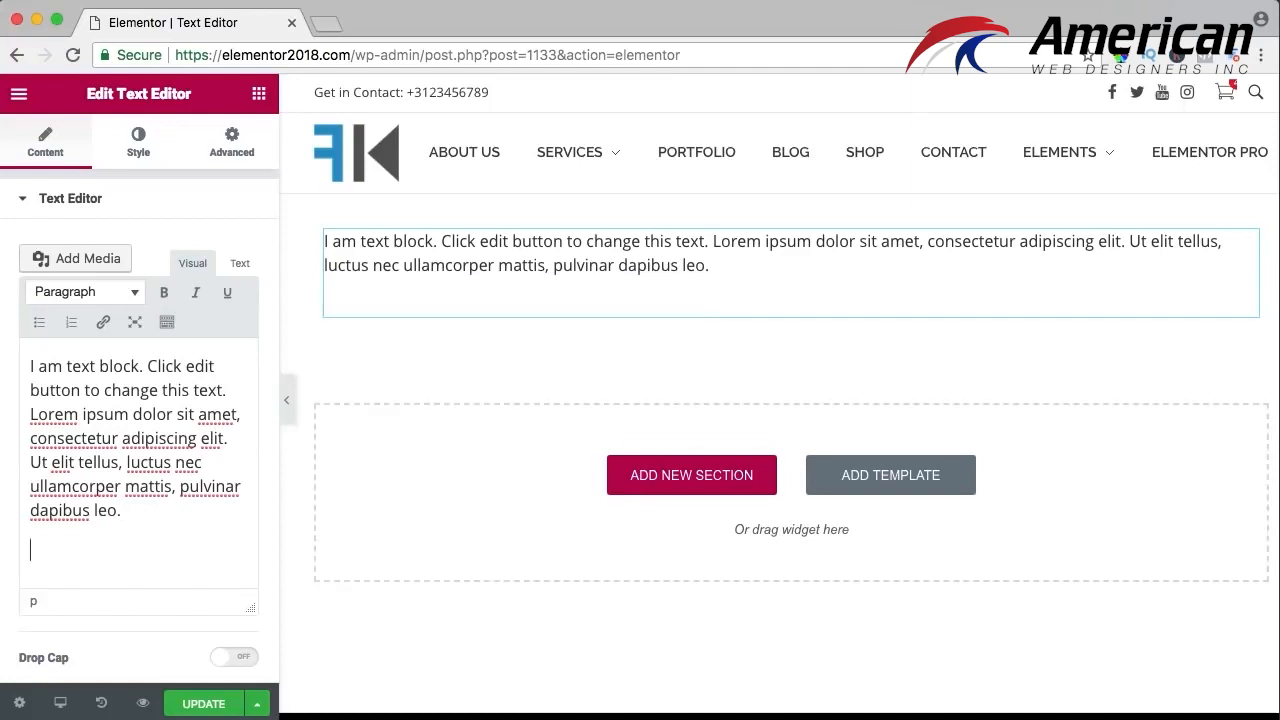
{"action": "type", "text": "I start a new alinea"}
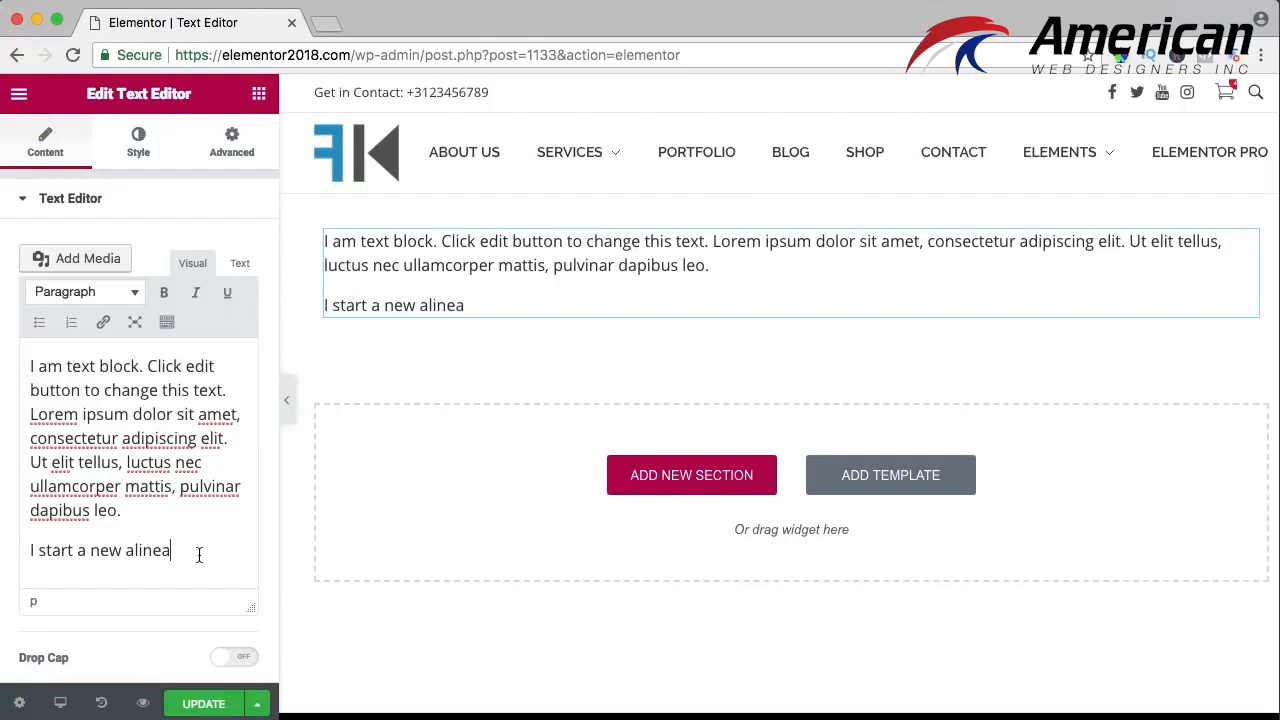
Add two more separate paragraphs at the end of the text block: "A new title" and "A new alinea"
{"action": "key", "text": "Return"}
{"action": "type", "text": "A "}
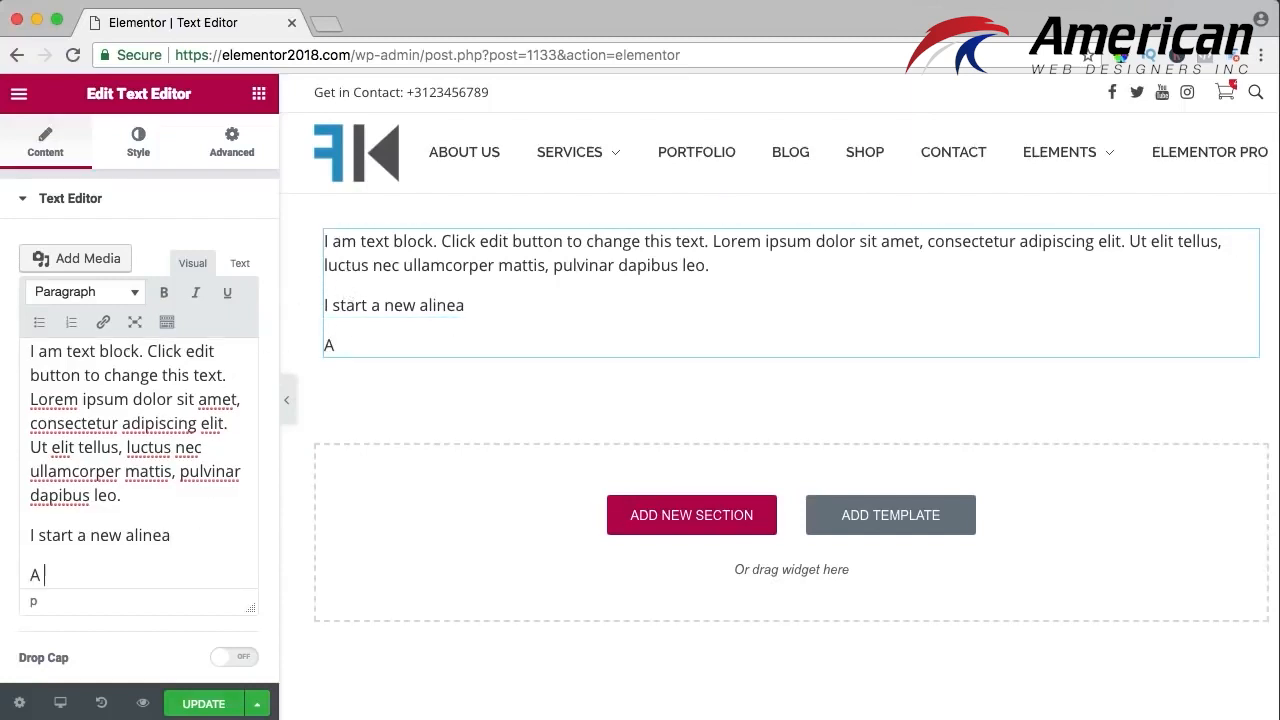
{"action": "type", "text": "new title"}
{"action": "key", "text": "Return"}
{"action": "type", "text": "A new "}
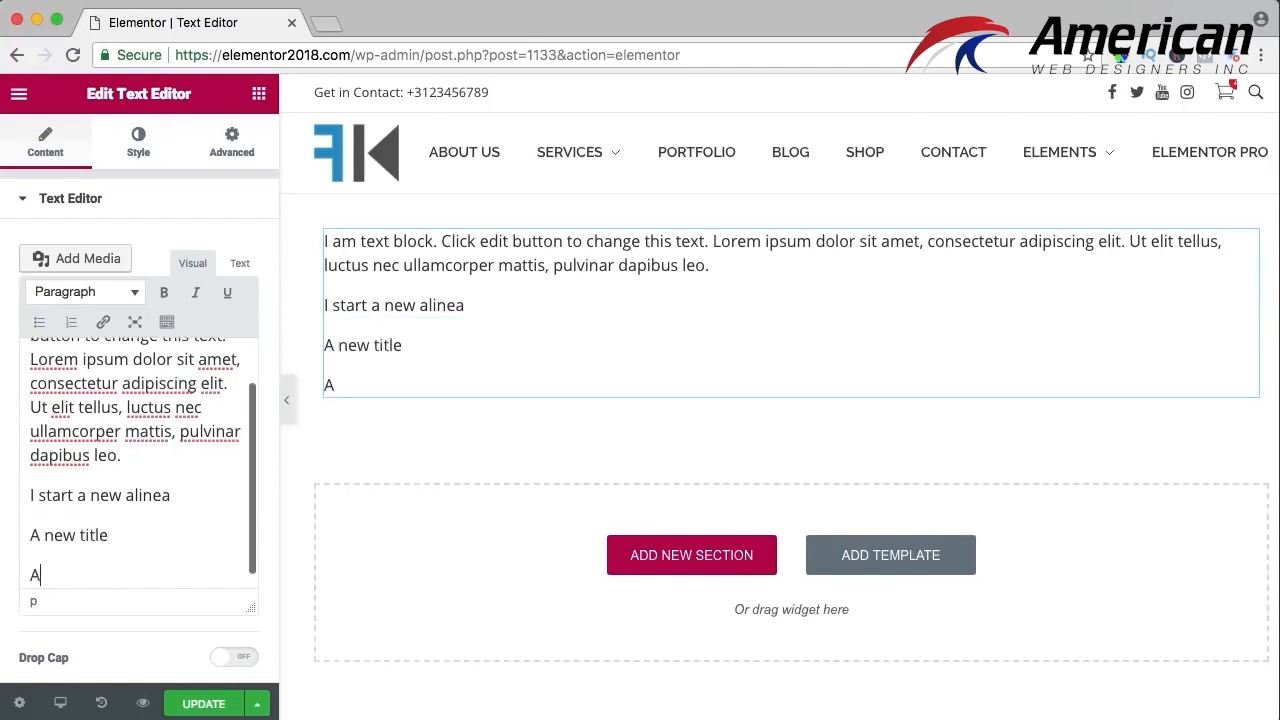
{"action": "type", "text": "alinea"}
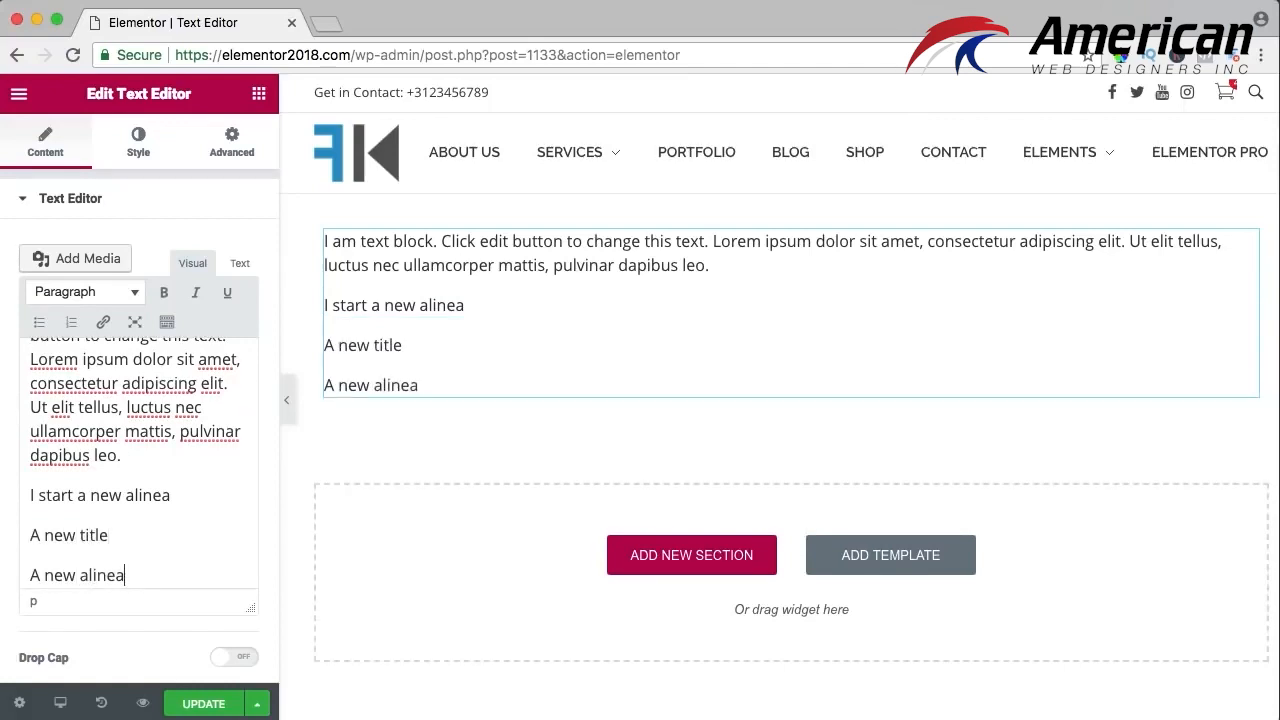
Insert a line break within the last paragraph and enter "This is the same alinea as the line above."
{"action": "key", "text": "shift+Return"}
{"action": "type", "text": "Th"}
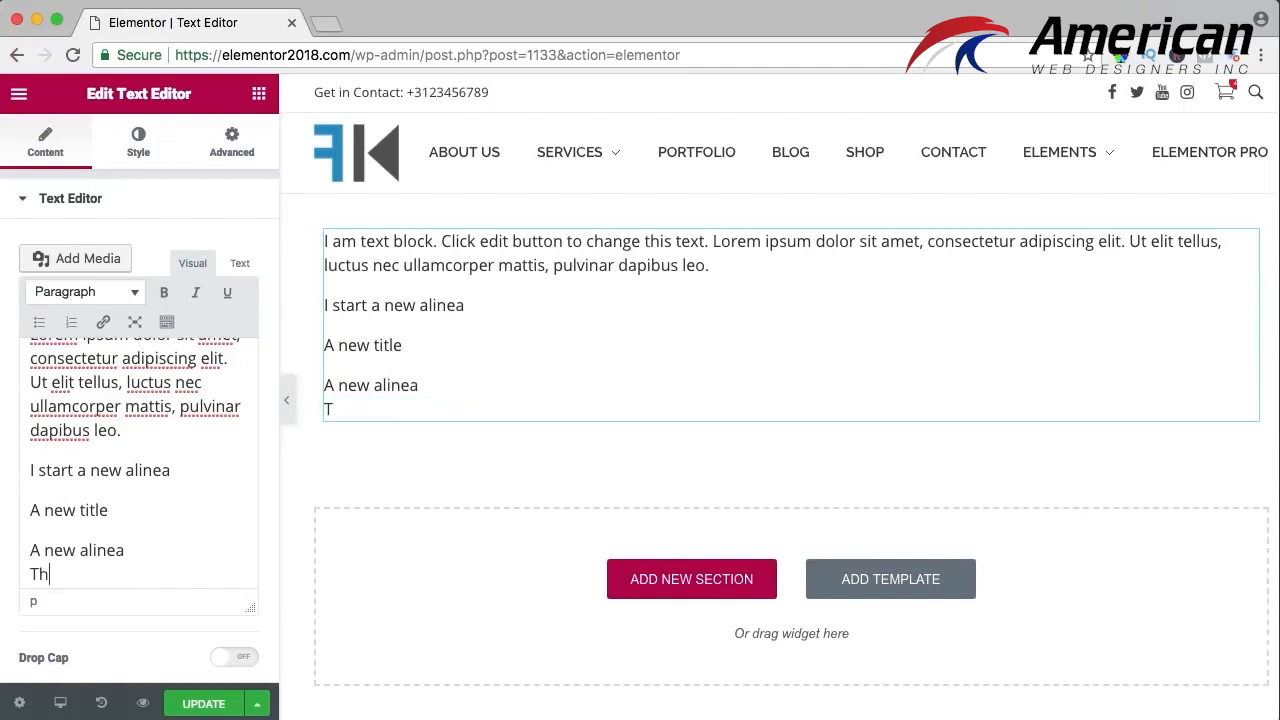
{"action": "type", "text": "is is the same alin"}
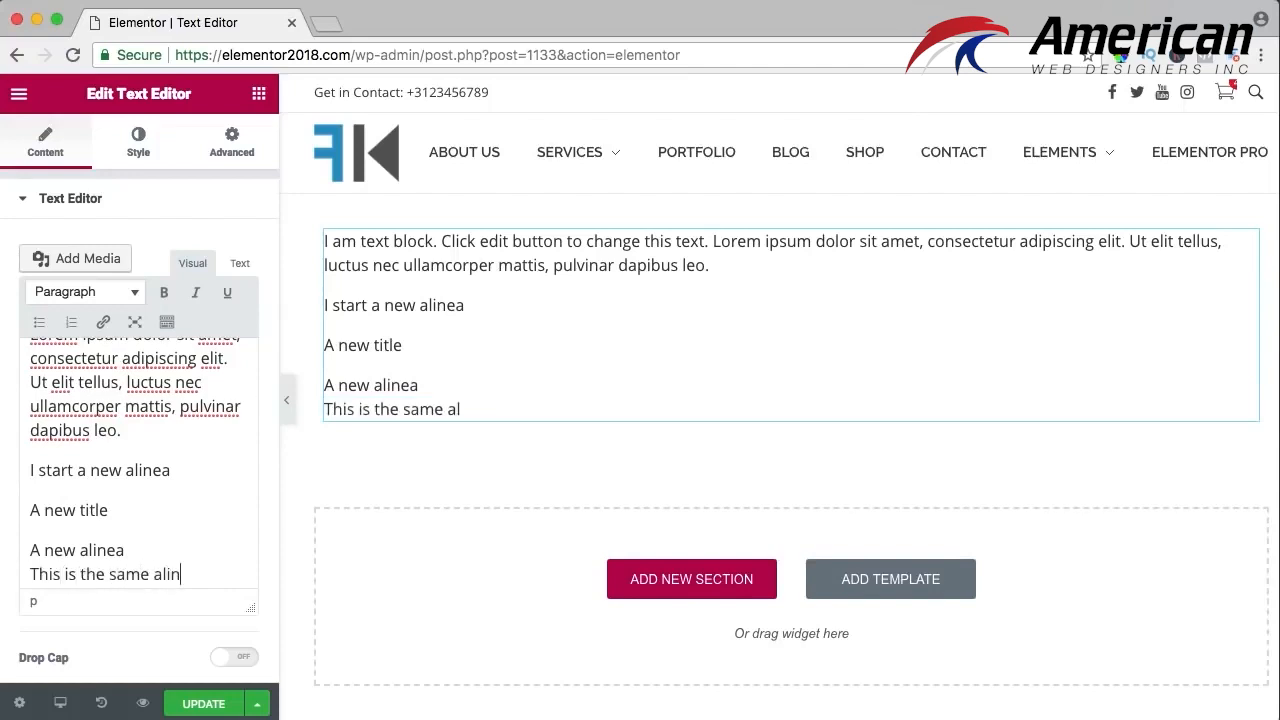
{"action": "type", "text": "ea as the "}
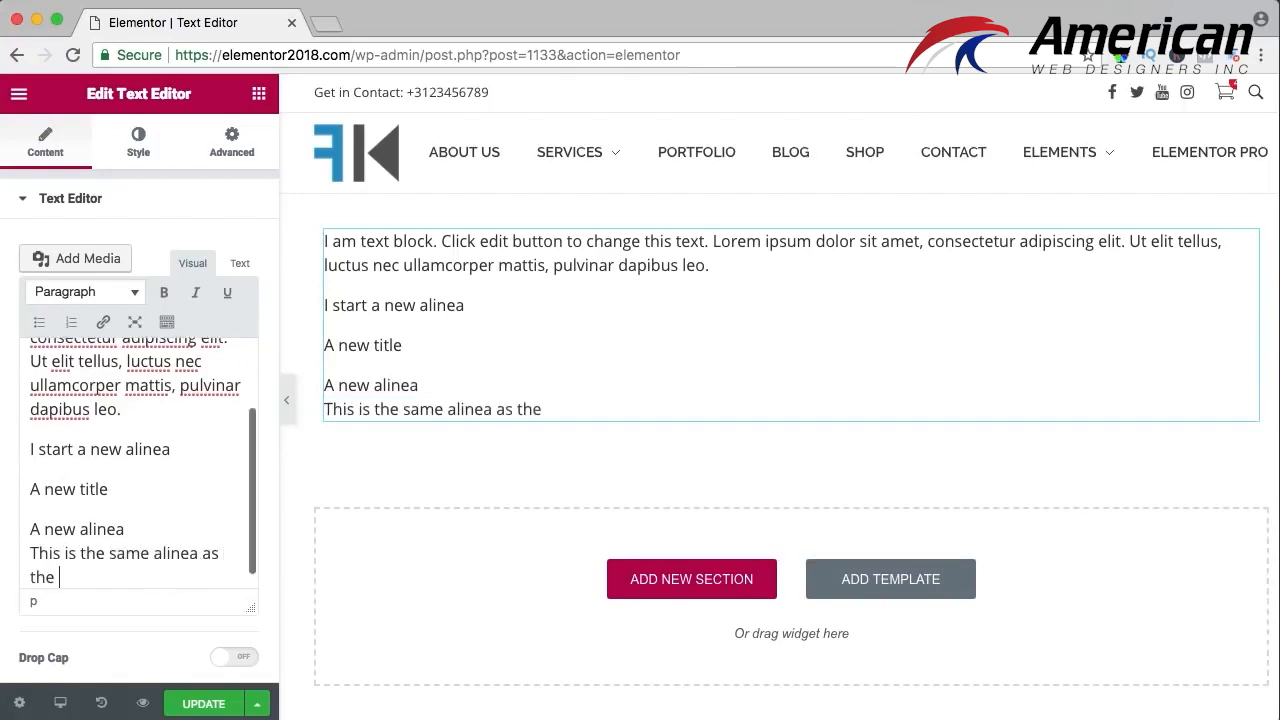
{"action": "type", "text": "line above."}
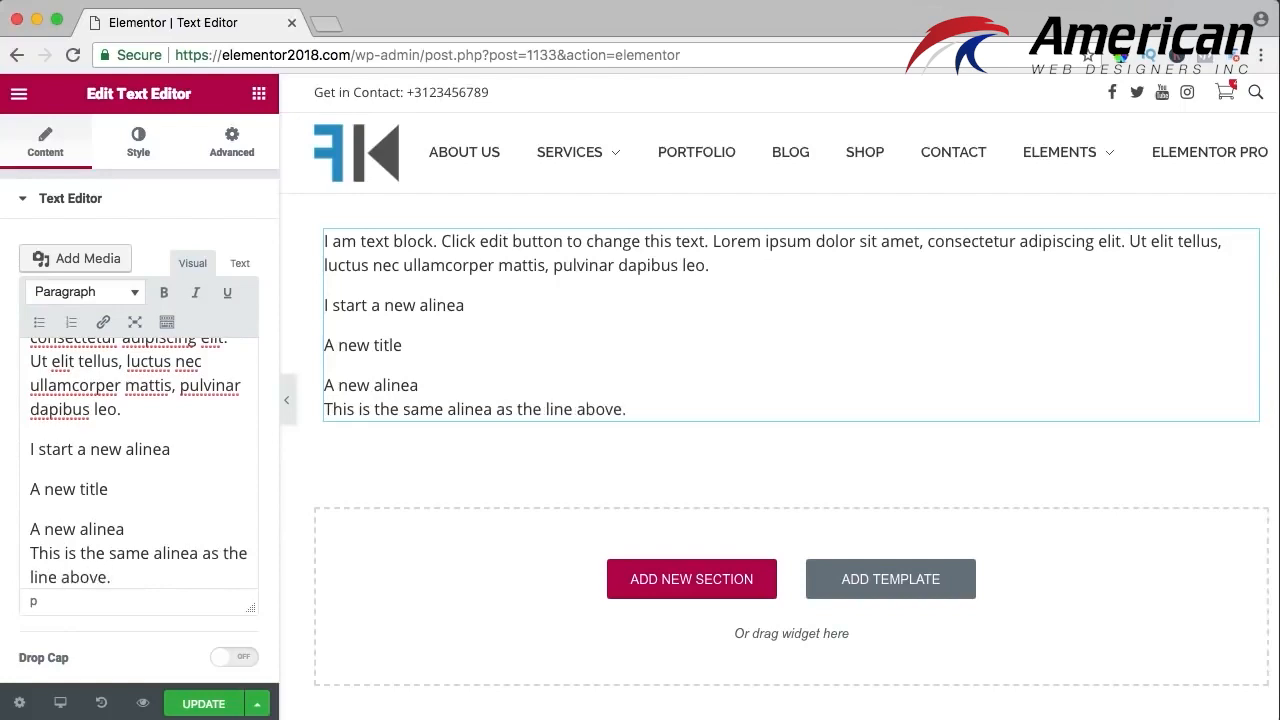
{"action": "left_click", "coordinate": [432, 241]}
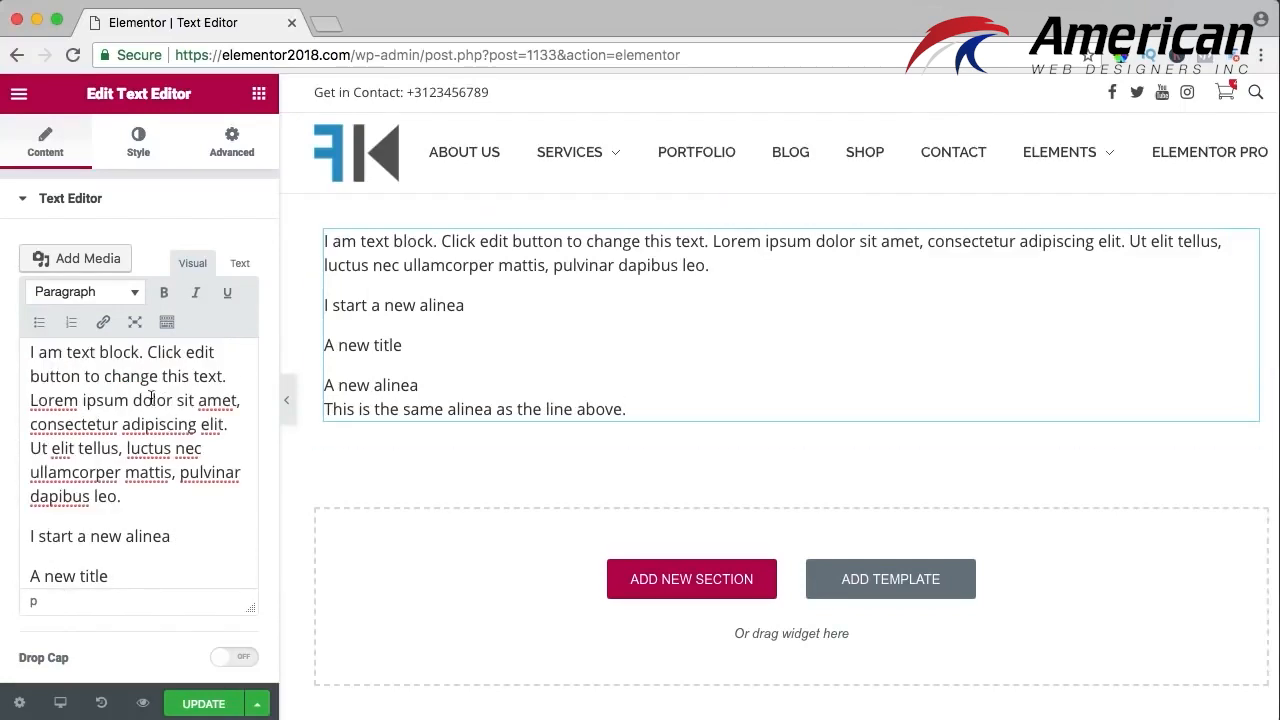
{"action": "left_click_drag", "start_coordinate": [31, 352], "coordinate": [116, 563]}
{"action": "left_click", "coordinate": [92, 481]}
{"action": "scroll", "coordinate": [70, 515], "scroll_direction": "down", "scroll_amount": 1}
{"action": "left_click", "coordinate": [131, 561]}
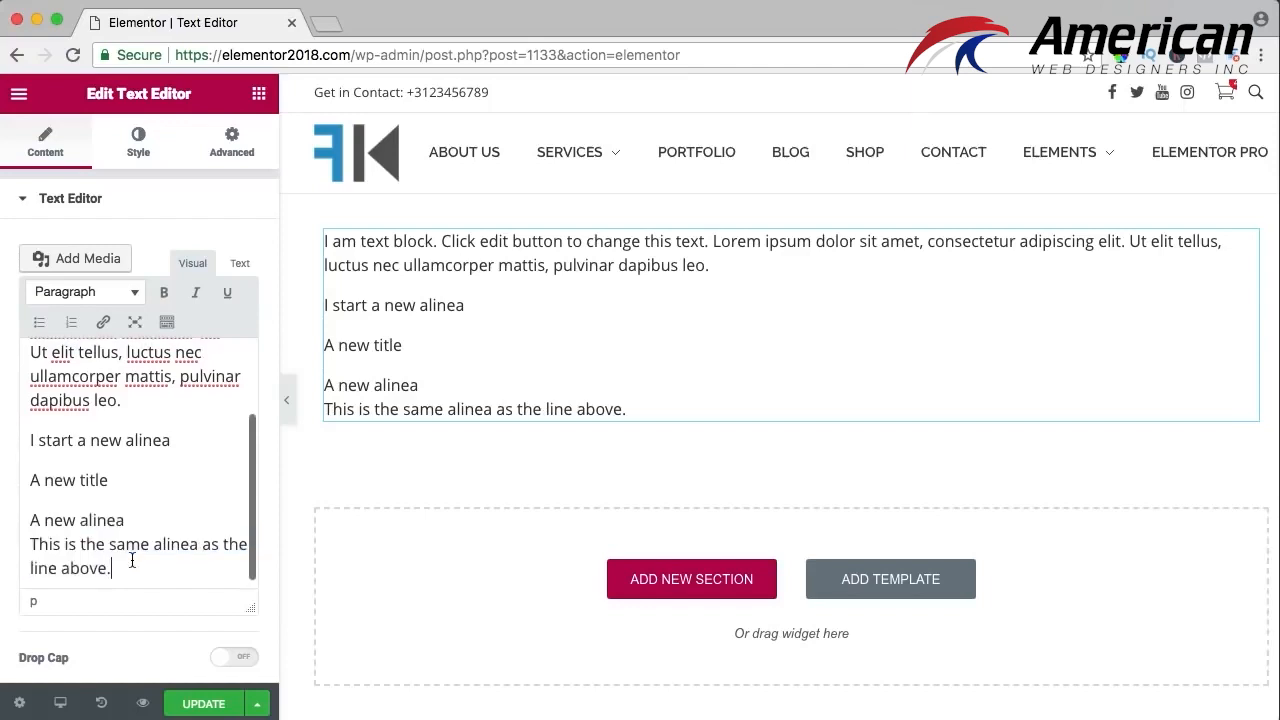
{"action": "scroll", "coordinate": [134, 543], "scroll_direction": "up", "scroll_amount": 3}
{"action": "scroll", "coordinate": [174, 463], "scroll_direction": "down", "scroll_amount": 3}
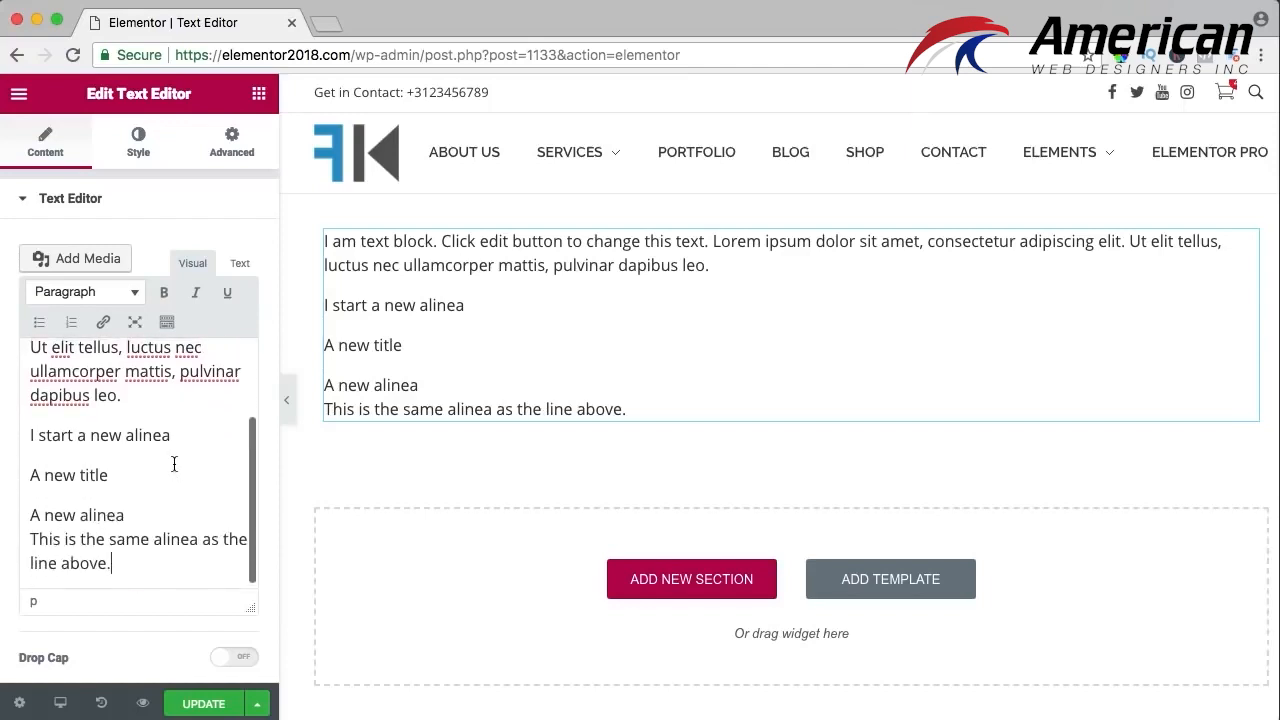
Insert a line break after "dapibus leo." in the first paragraph and enter "I star a new line in the alinea."
{"action": "left_click", "coordinate": [122, 396]}
{"action": "key", "text": "Return"}
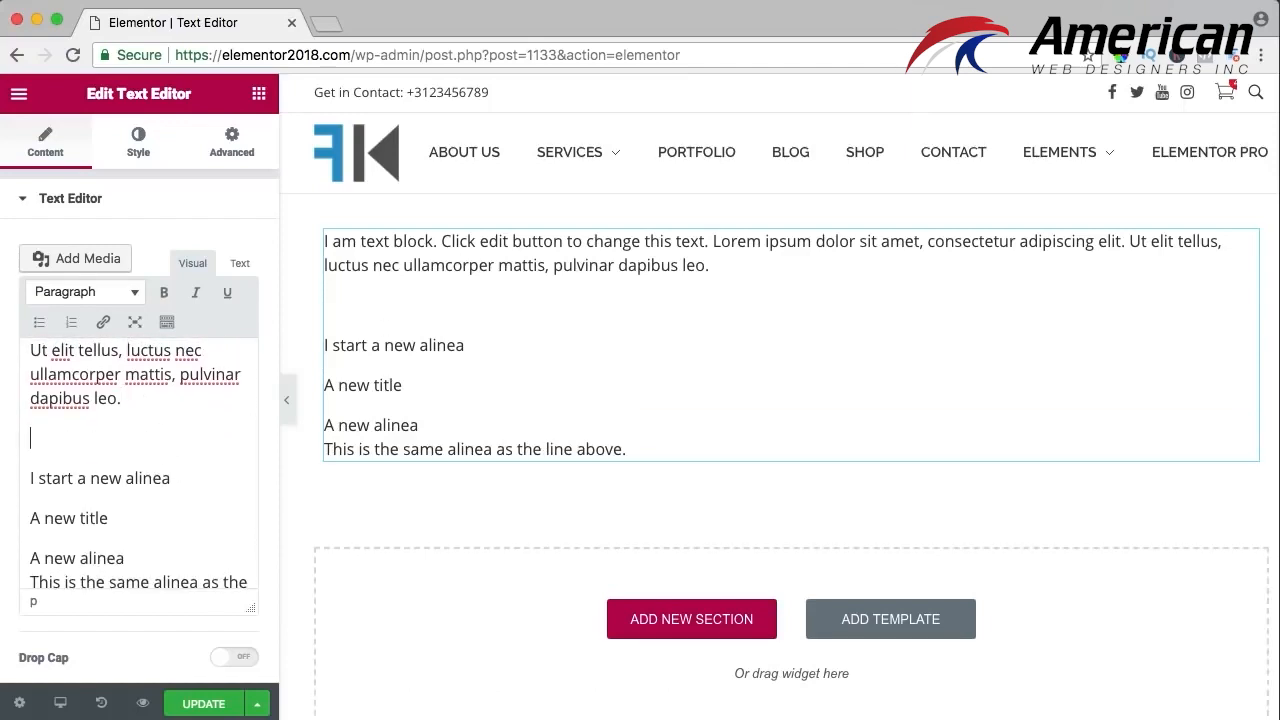
{"action": "key", "text": "BackSpace"}
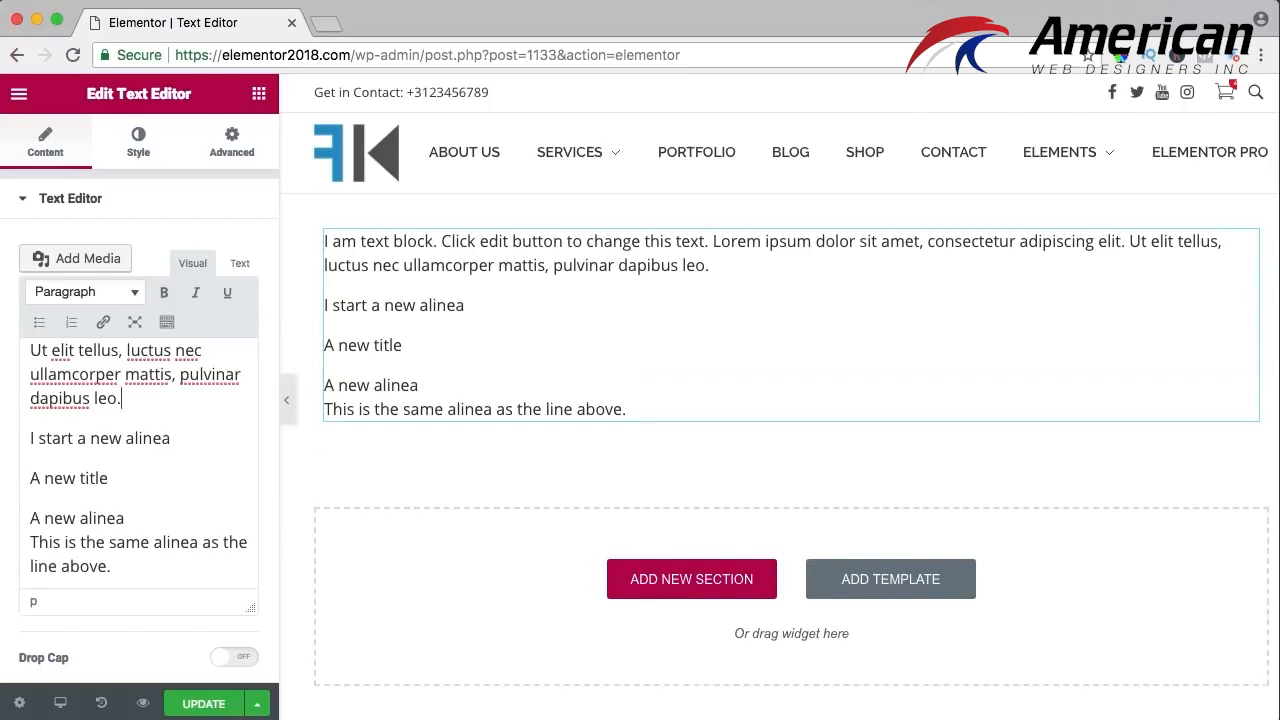
{"action": "key", "text": "Return"}
{"action": "type", "text": "I sta"}
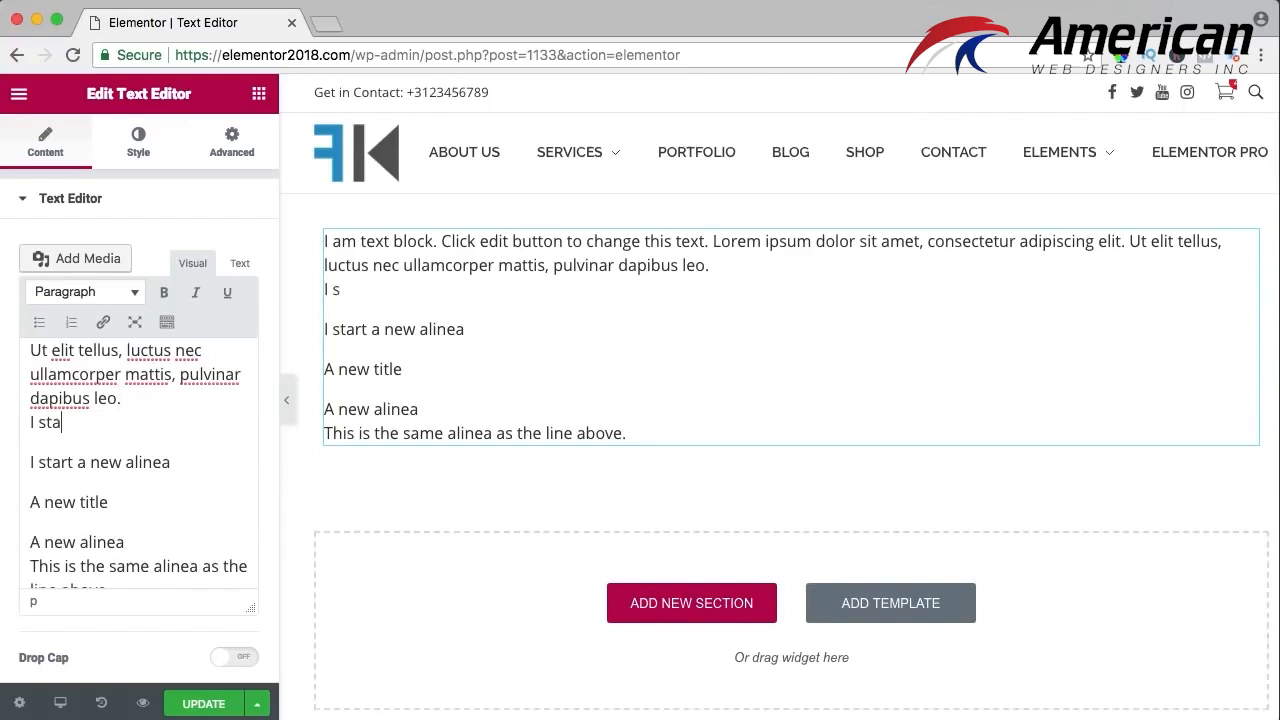
{"action": "type", "text": "r a new line in t"}
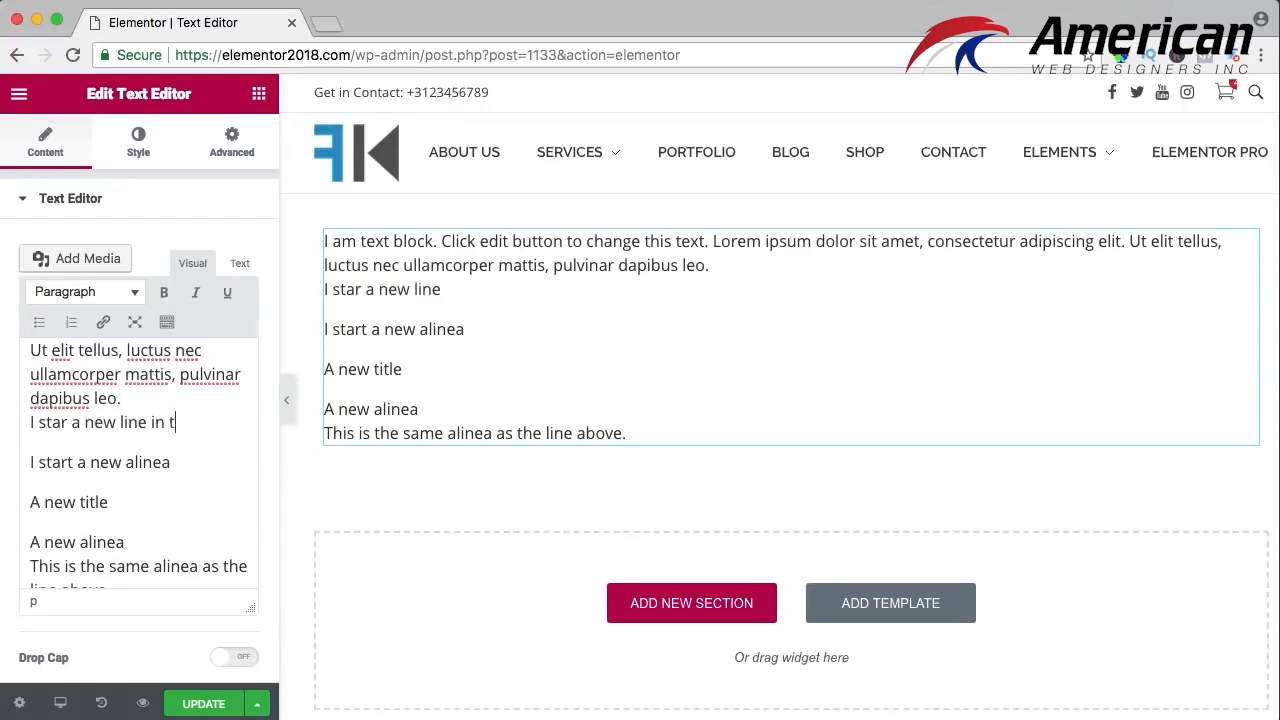
{"action": "type", "text": "he slinea."}
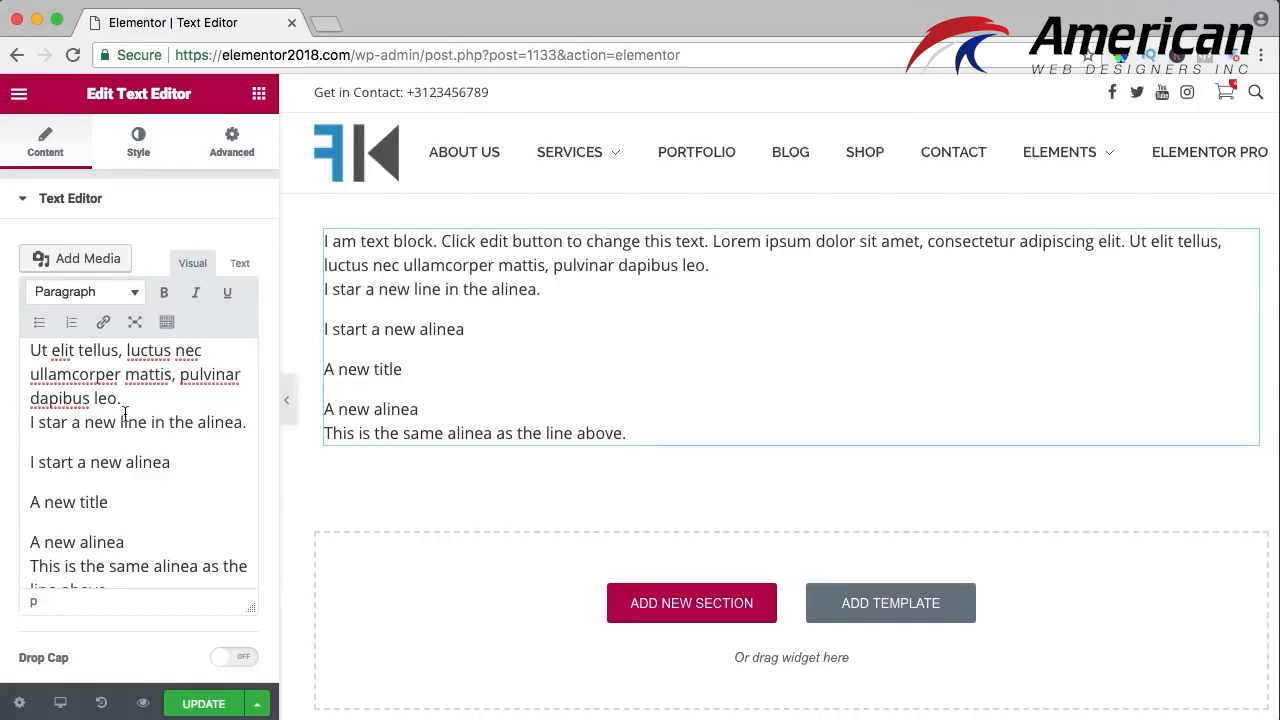
Try the Heading 2 format on the first paragraph and return it to the Paragraph format
{"action": "scroll", "coordinate": [124, 413], "scroll_direction": "up", "scroll_amount": 3}
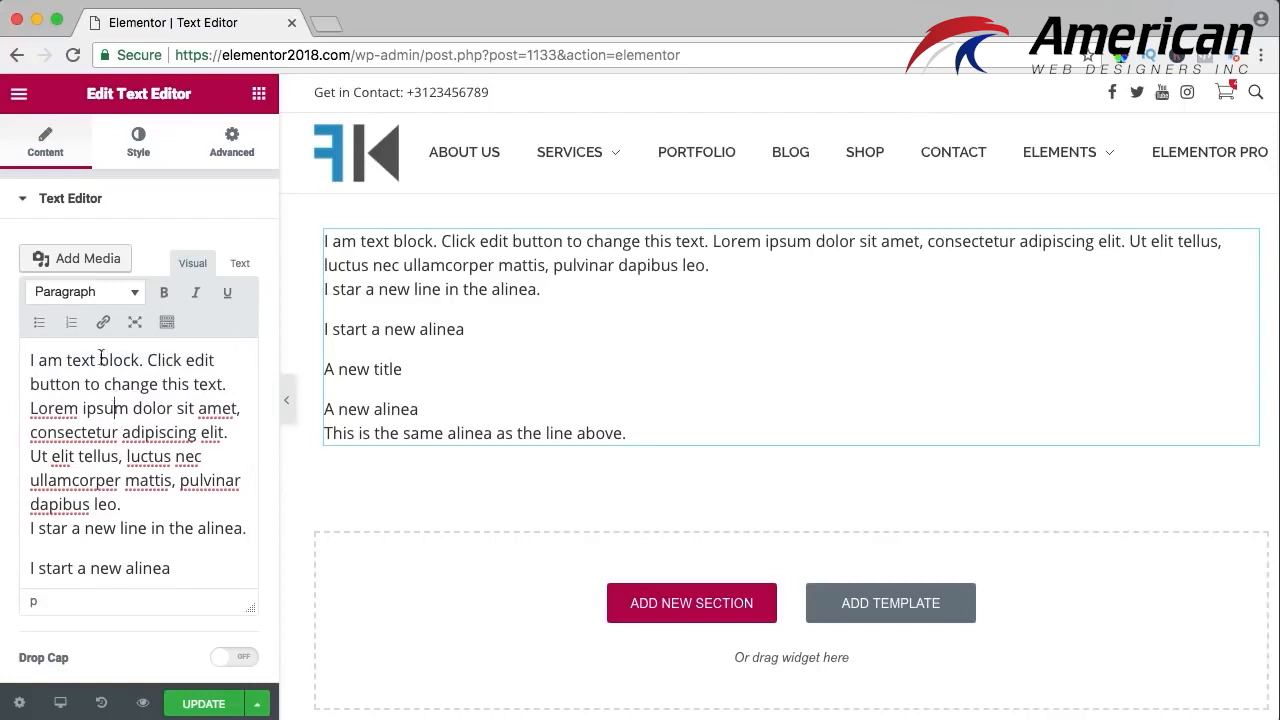
{"action": "left_click", "coordinate": [96, 293]}
{"action": "left_click", "coordinate": [91, 424]}
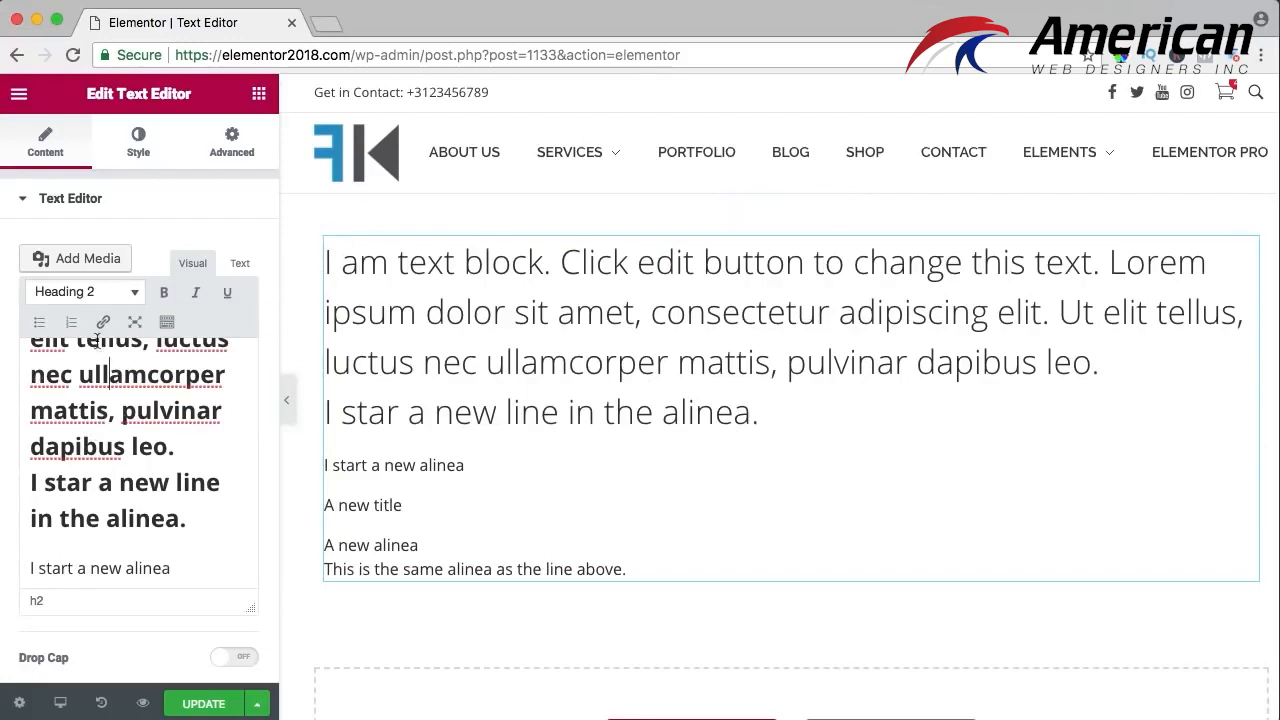
{"action": "left_click", "coordinate": [86, 294]}
{"action": "left_click", "coordinate": [85, 338]}
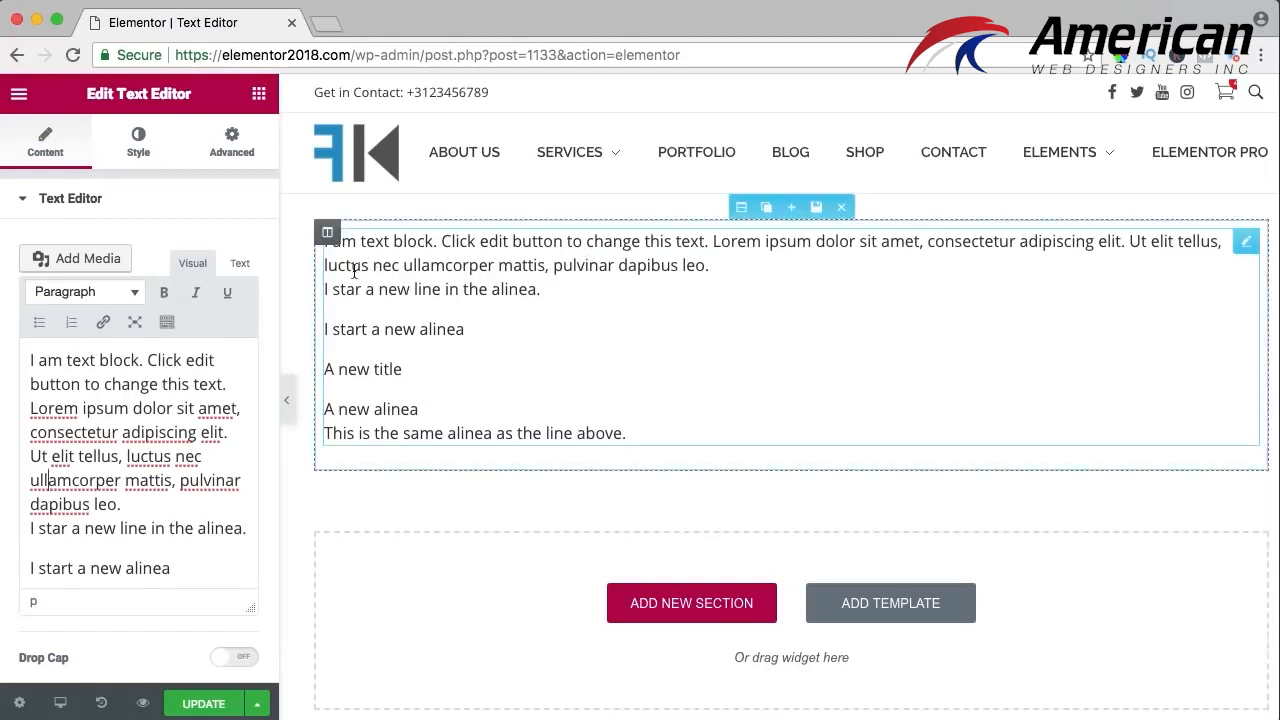
Format the "A new title" line as Heading 2
{"action": "scroll", "coordinate": [55, 440], "scroll_direction": "down", "scroll_amount": 3}
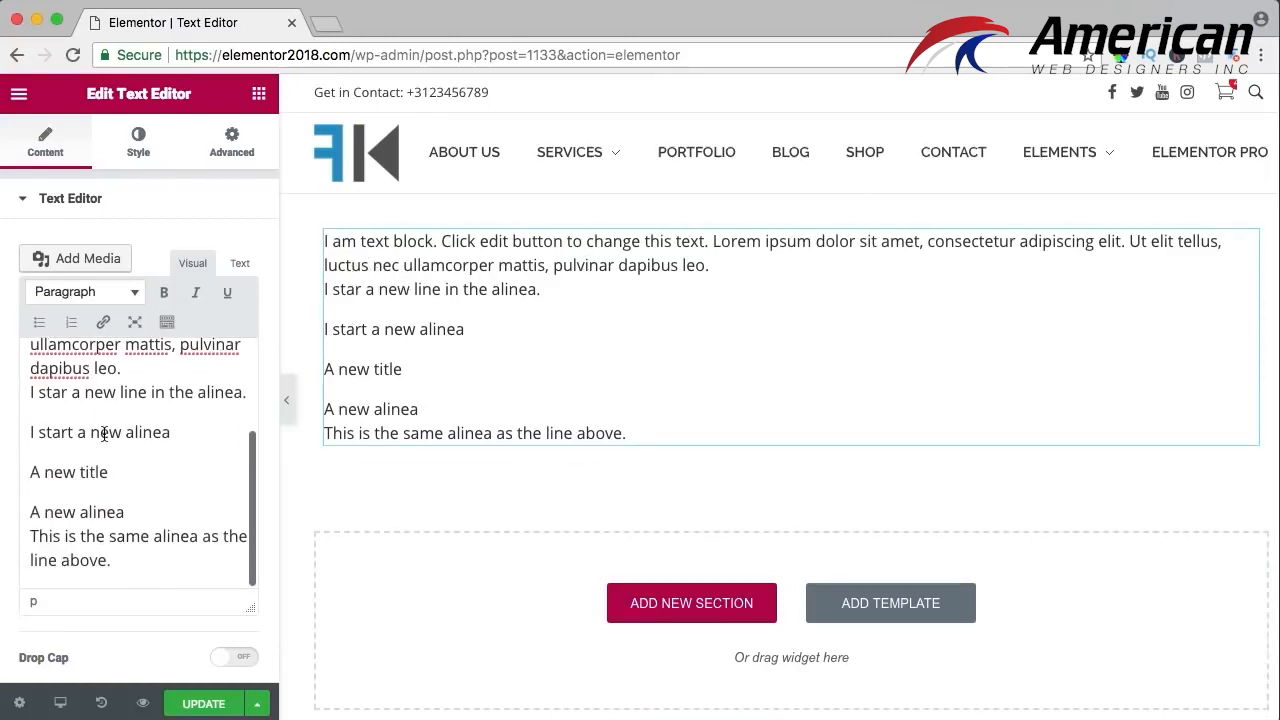
{"action": "left_click", "coordinate": [54, 432]}
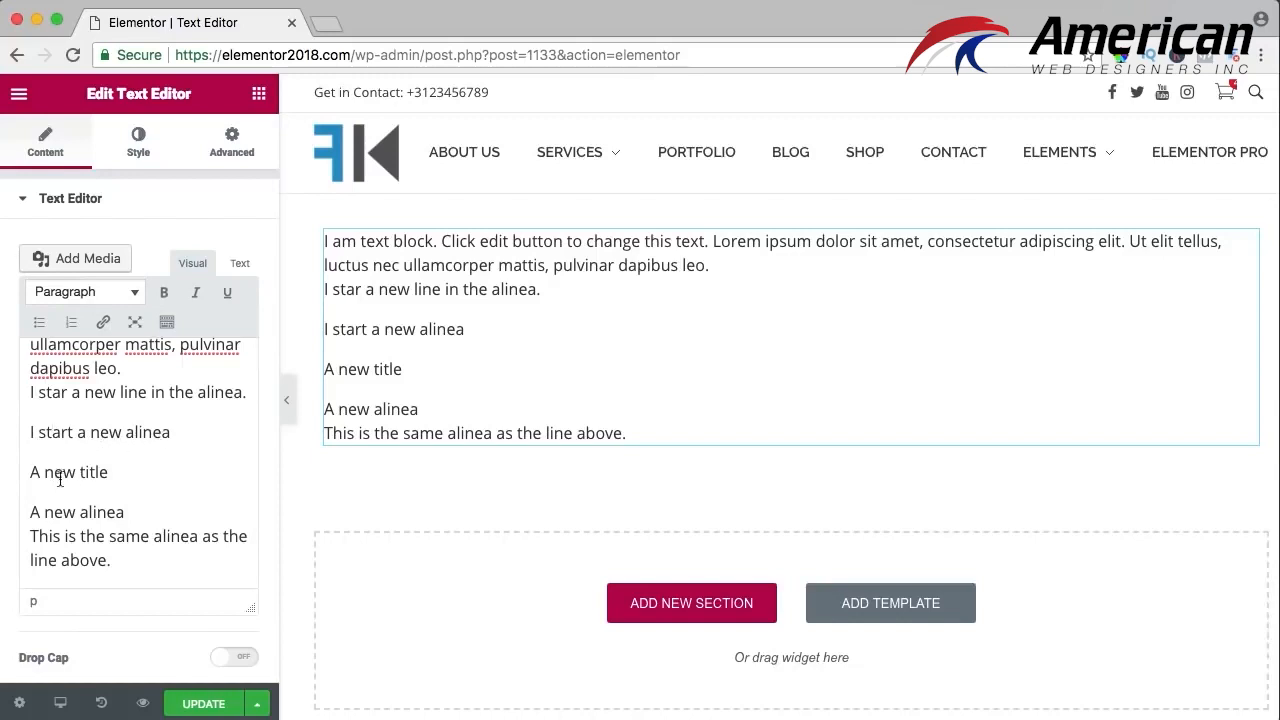
{"action": "left_click", "coordinate": [76, 296]}
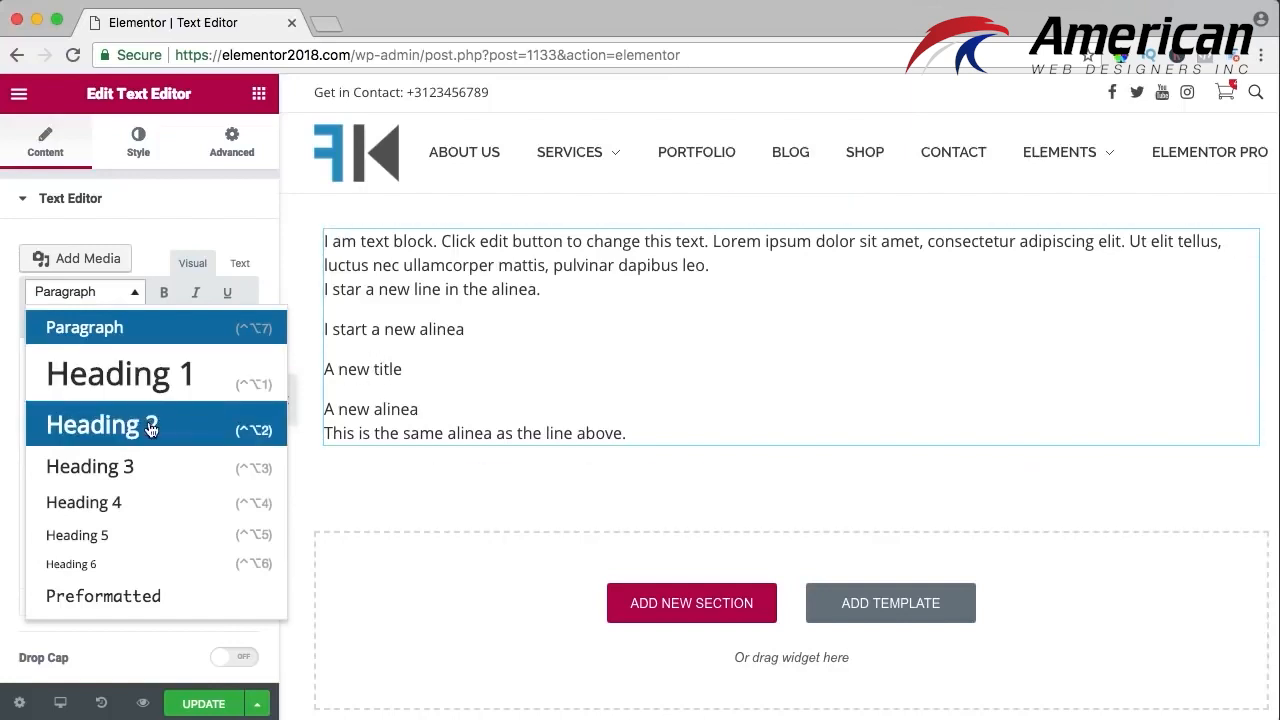
{"action": "left_click", "coordinate": [102, 424]}
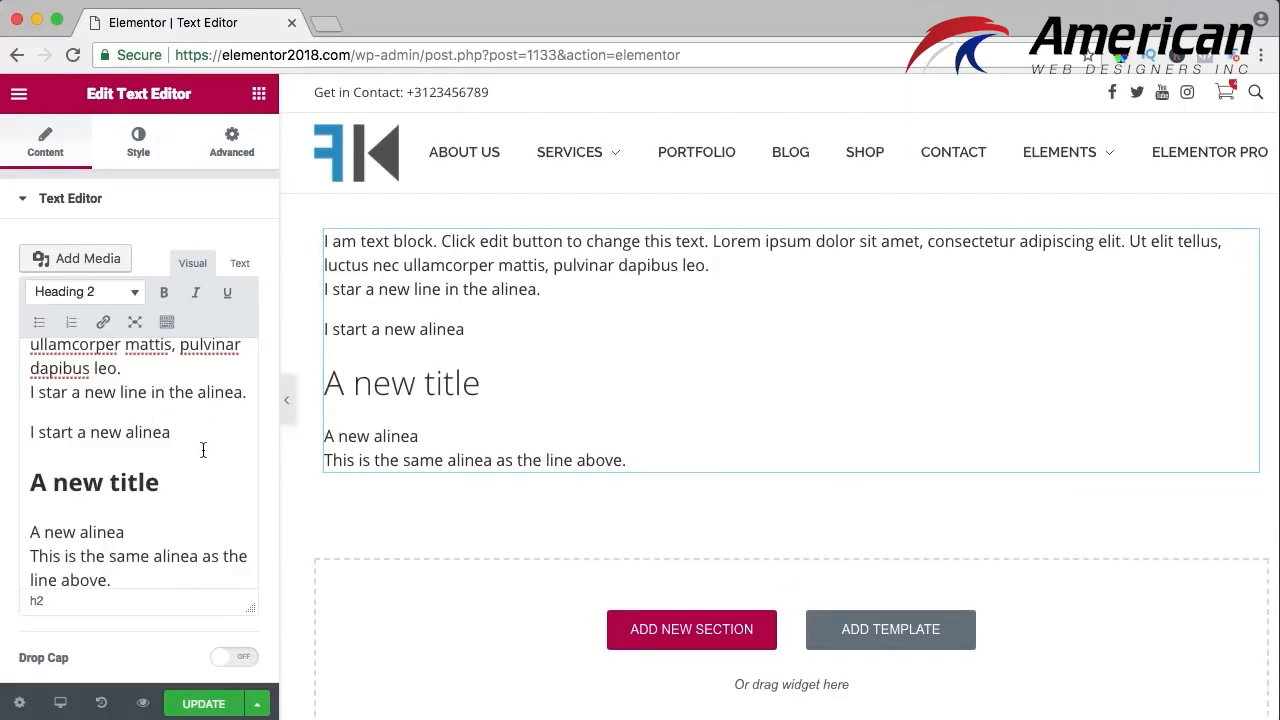
Apply Heading 2 to the last paragraph, starting from its "A new alinea" line
{"action": "scroll", "coordinate": [203, 449], "scroll_direction": "down", "scroll_amount": 1}
{"action": "left_click", "coordinate": [57, 511]}
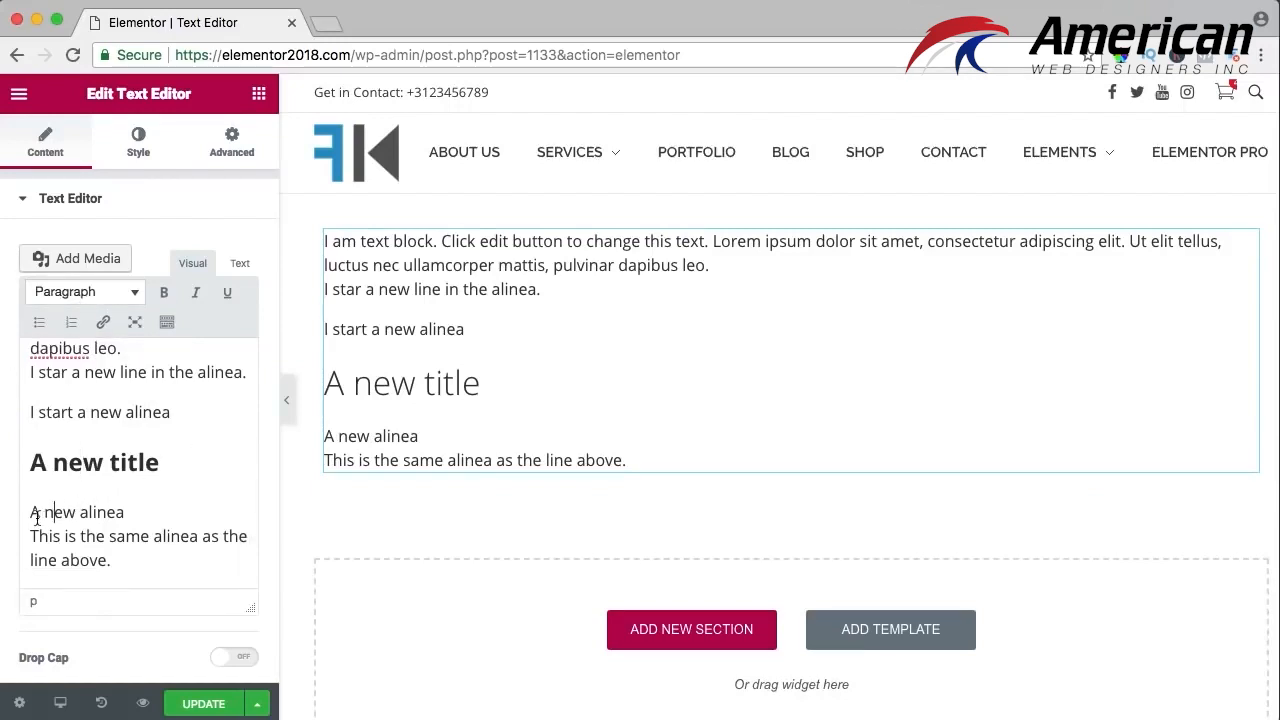
{"action": "left_click_drag", "start_coordinate": [37, 516], "coordinate": [150, 517]}
{"action": "left_click", "coordinate": [125, 516]}
{"action": "left_click", "coordinate": [75, 291]}
{"action": "left_click", "coordinate": [109, 434]}
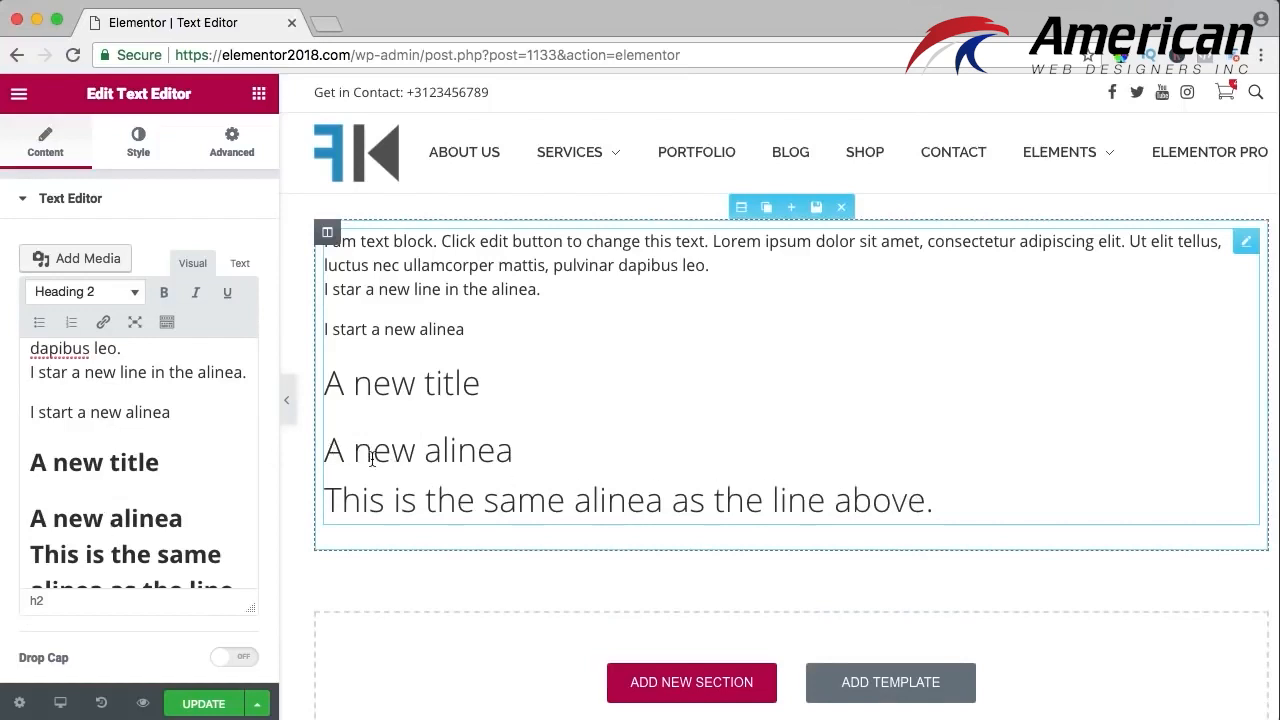
{"action": "scroll", "coordinate": [163, 474], "scroll_direction": "up", "scroll_amount": 1}
{"action": "scroll", "coordinate": [161, 467], "scroll_direction": "down", "scroll_amount": 3}
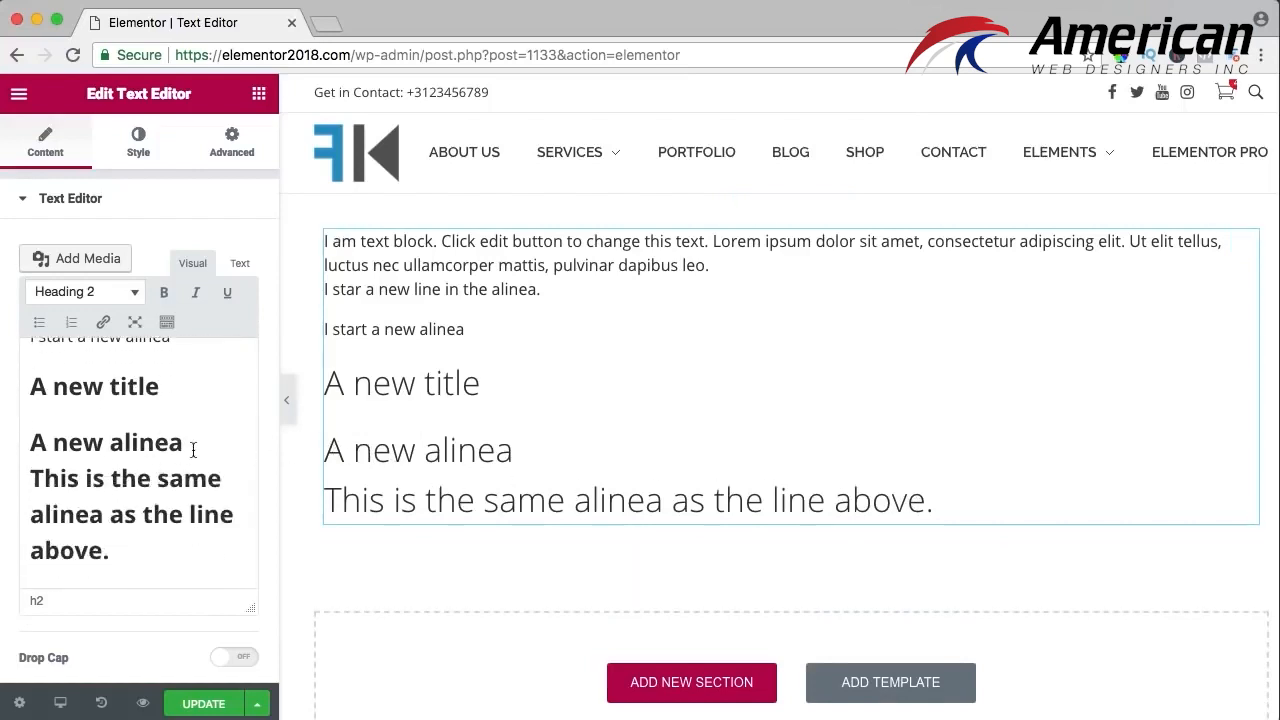
{"action": "left_click", "coordinate": [193, 447]}
{"action": "key", "text": "Return"}
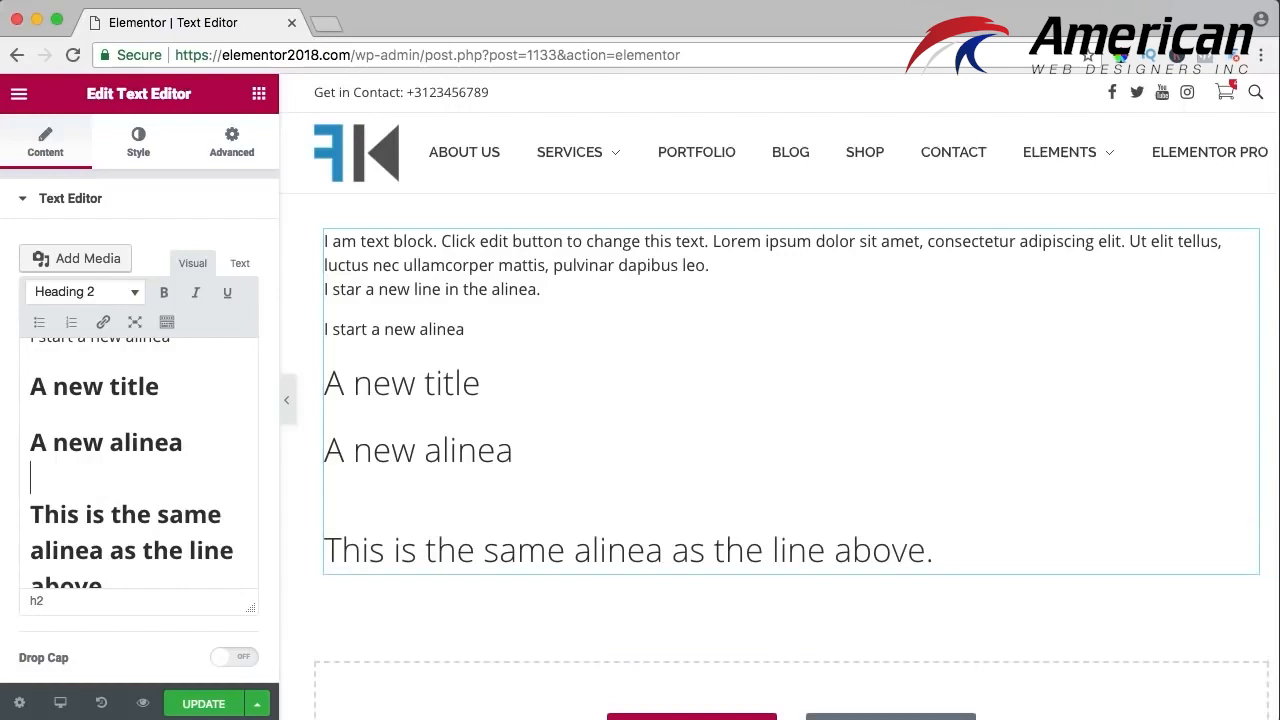
{"action": "key", "text": "BackSpace"}
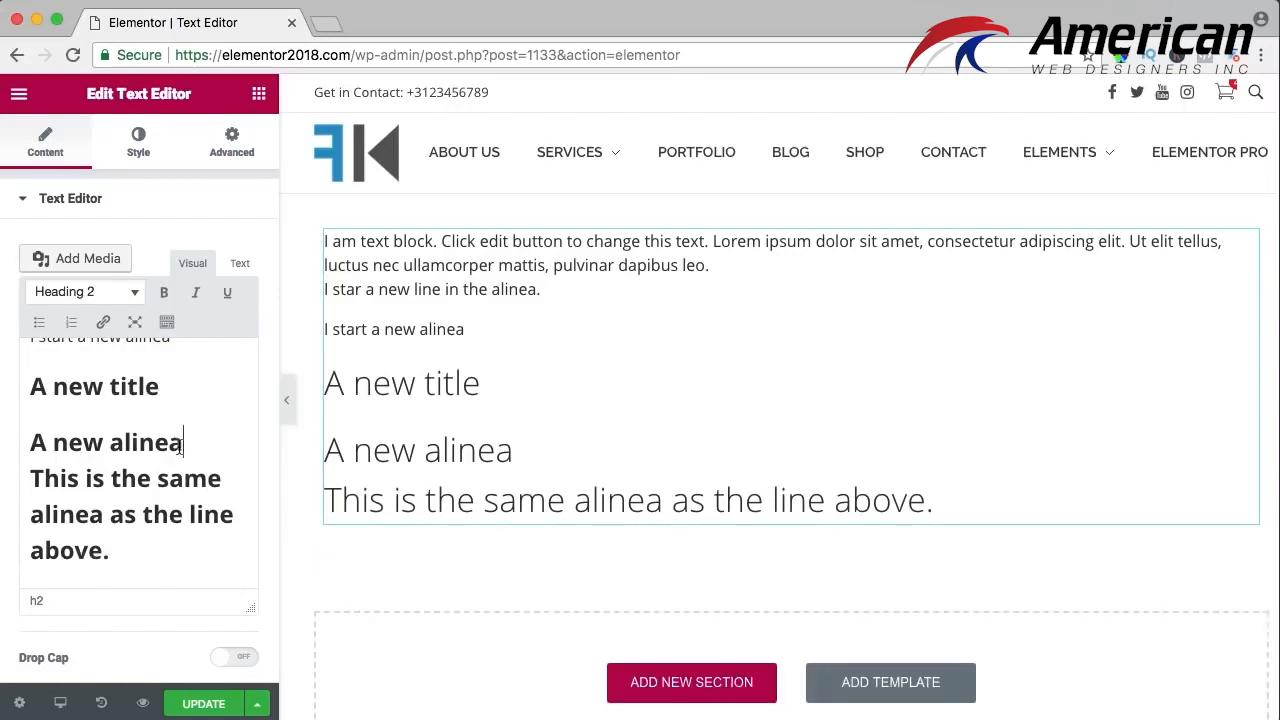
Replace all the text with three separate paragraphs reading "This is a paragraph", "This is a title" and "This is a paragraph"
{"action": "key", "text": "ctrl+a"}
{"action": "key", "text": "BackSpace"}
{"action": "type", "text": "This is a"}
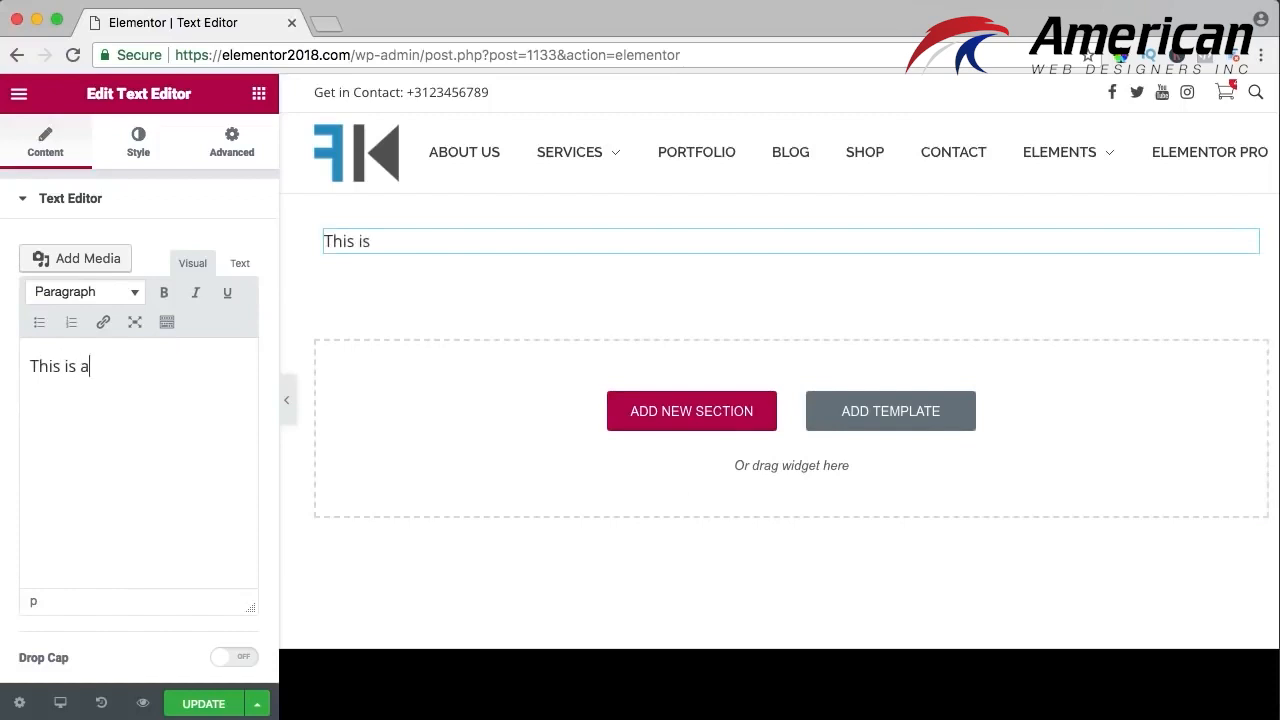
{"action": "type", "text": " paragraph"}
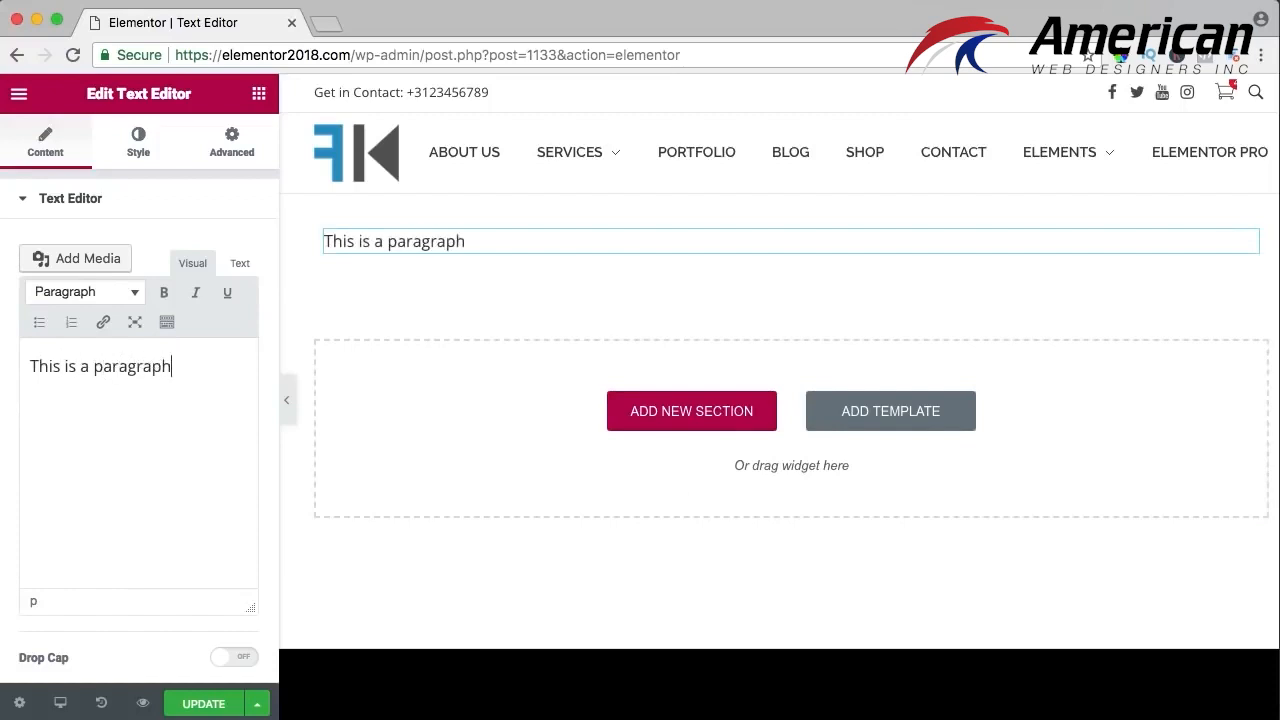
{"action": "key", "text": "Return"}
{"action": "type", "text": "This is "}
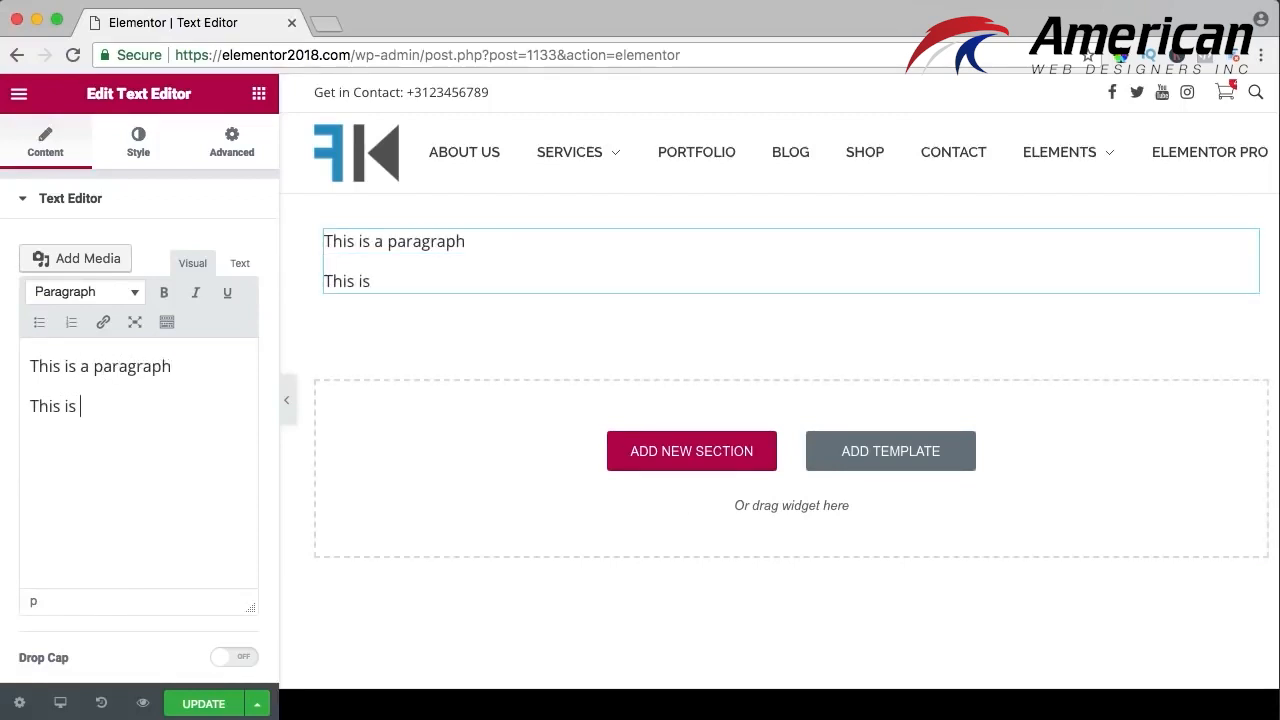
{"action": "type", "text": "a title"}
{"action": "key", "text": "Return"}
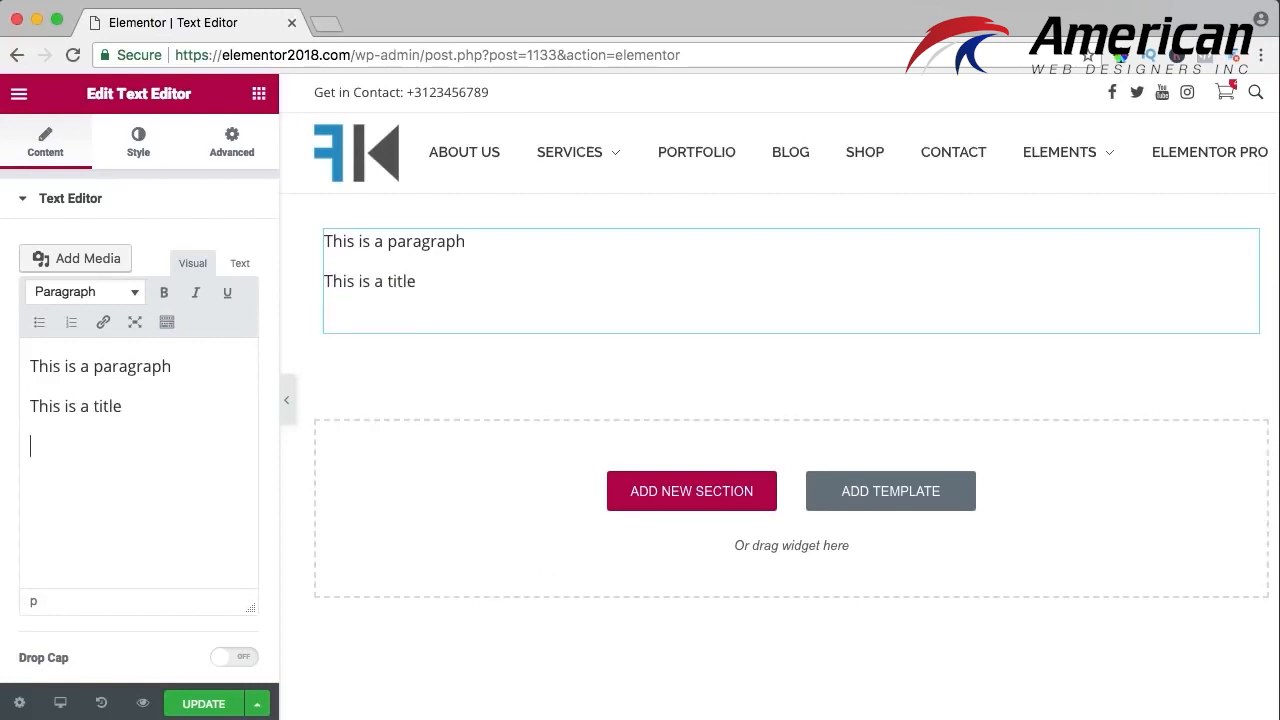
{"action": "type", "text": "This is a paragraph"}
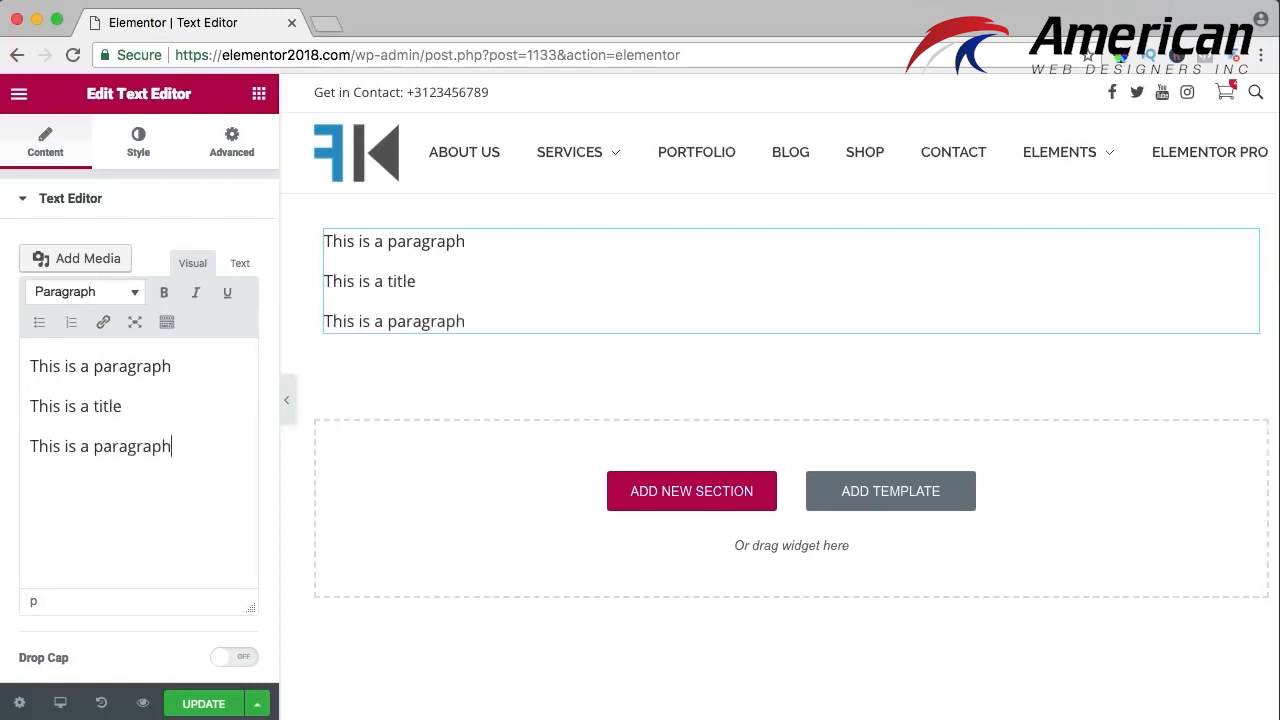
Add a line break within the last paragraph and enter "This is the second line of the paragraph"
{"action": "key", "text": "Return"}
{"action": "type", "text": "This is "}
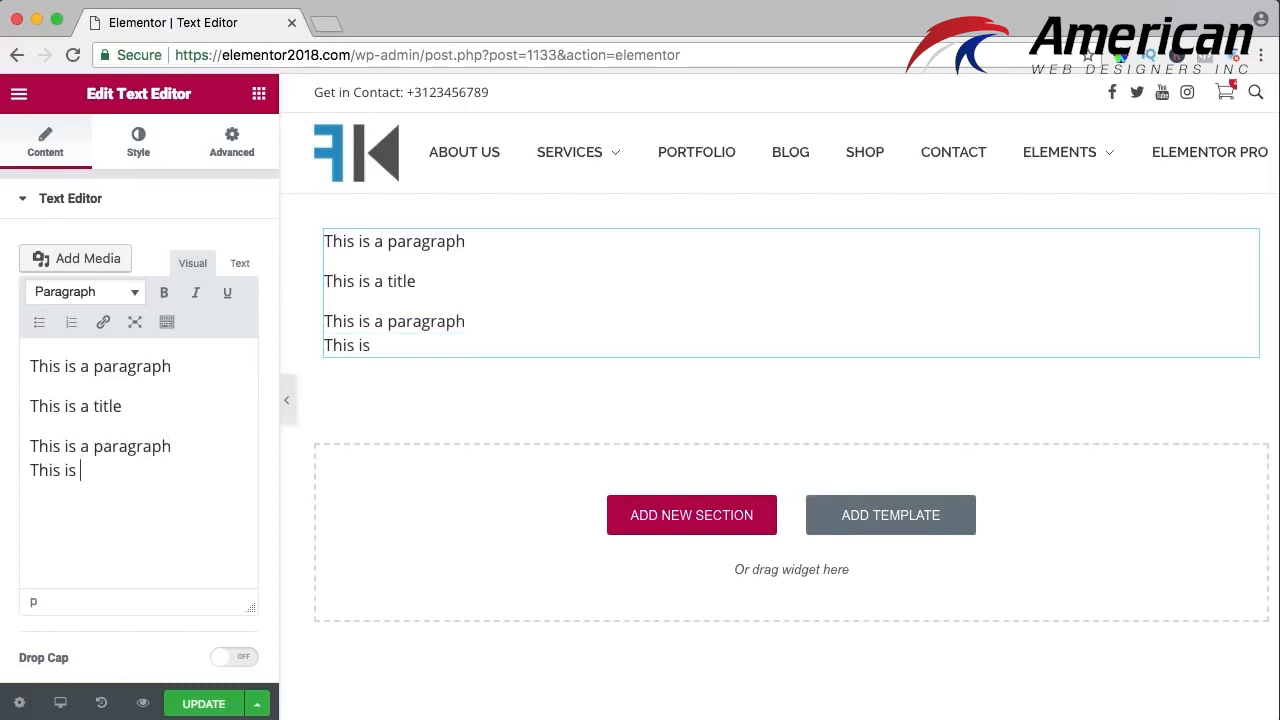
{"action": "type", "text": "the second line of t"}
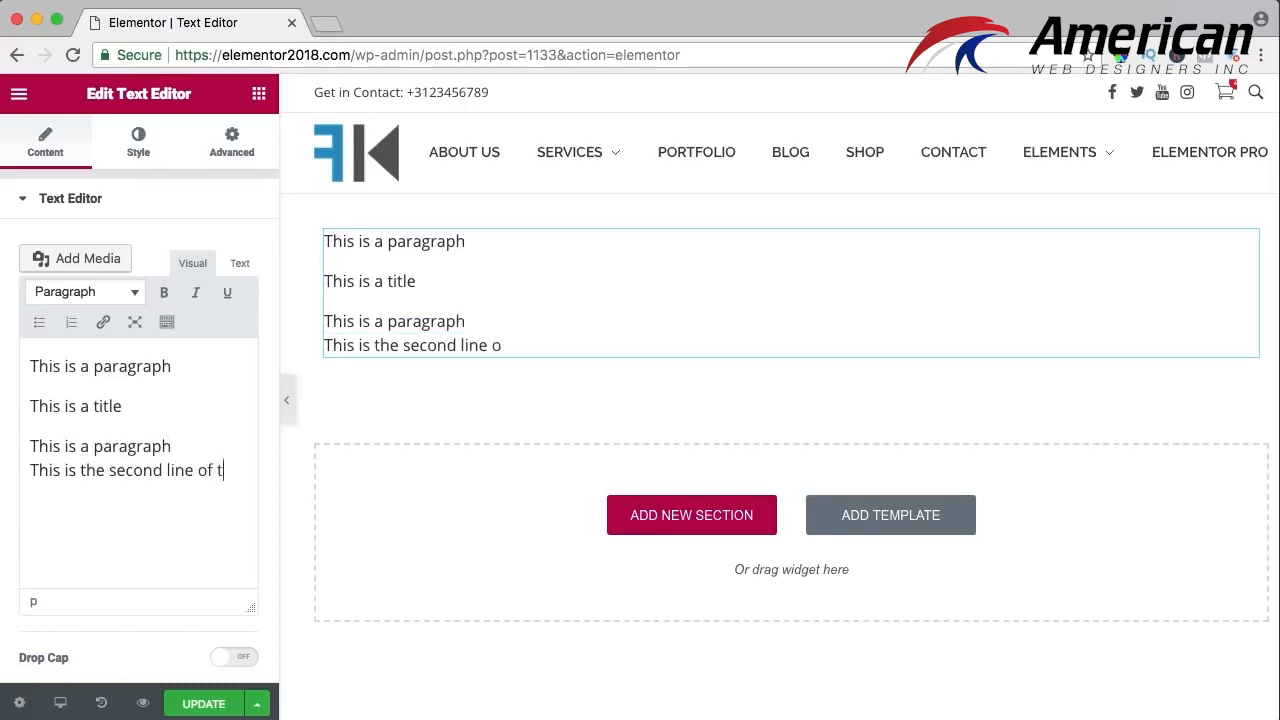
{"action": "type", "text": "he paragraph"}
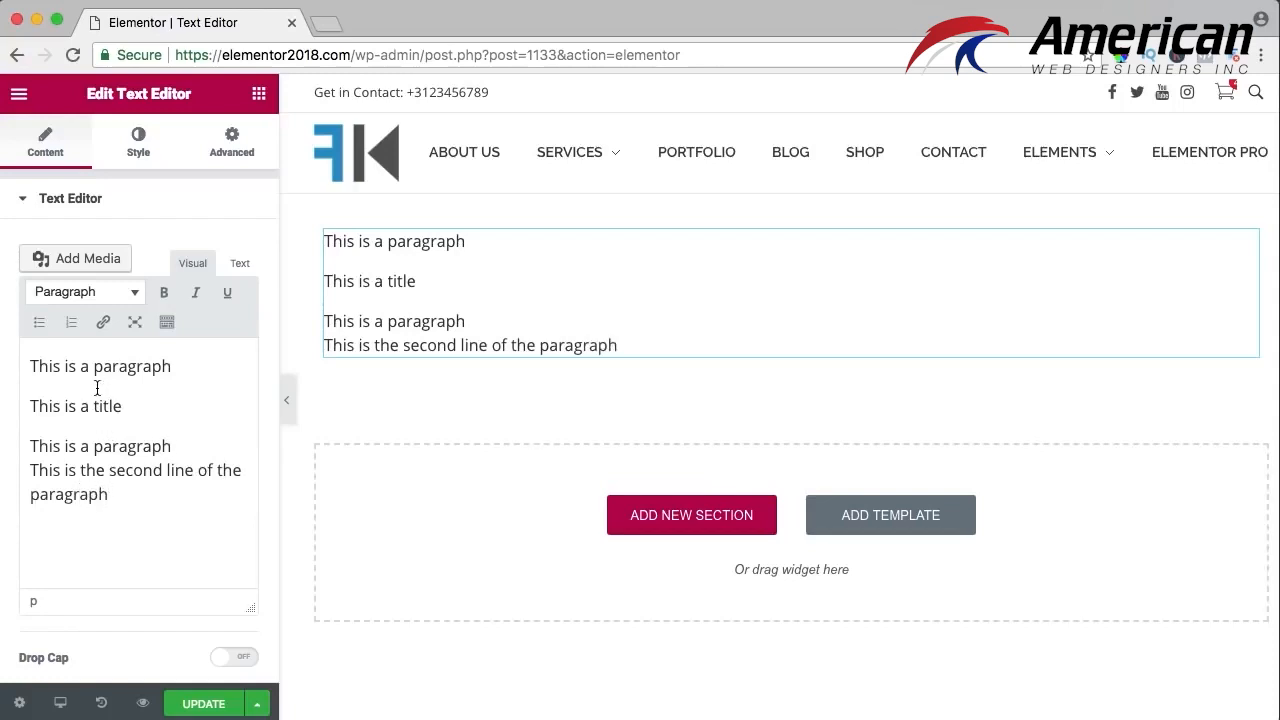
Format the "This is a title" line as Heading 2
{"action": "left_click", "coordinate": [110, 292]}
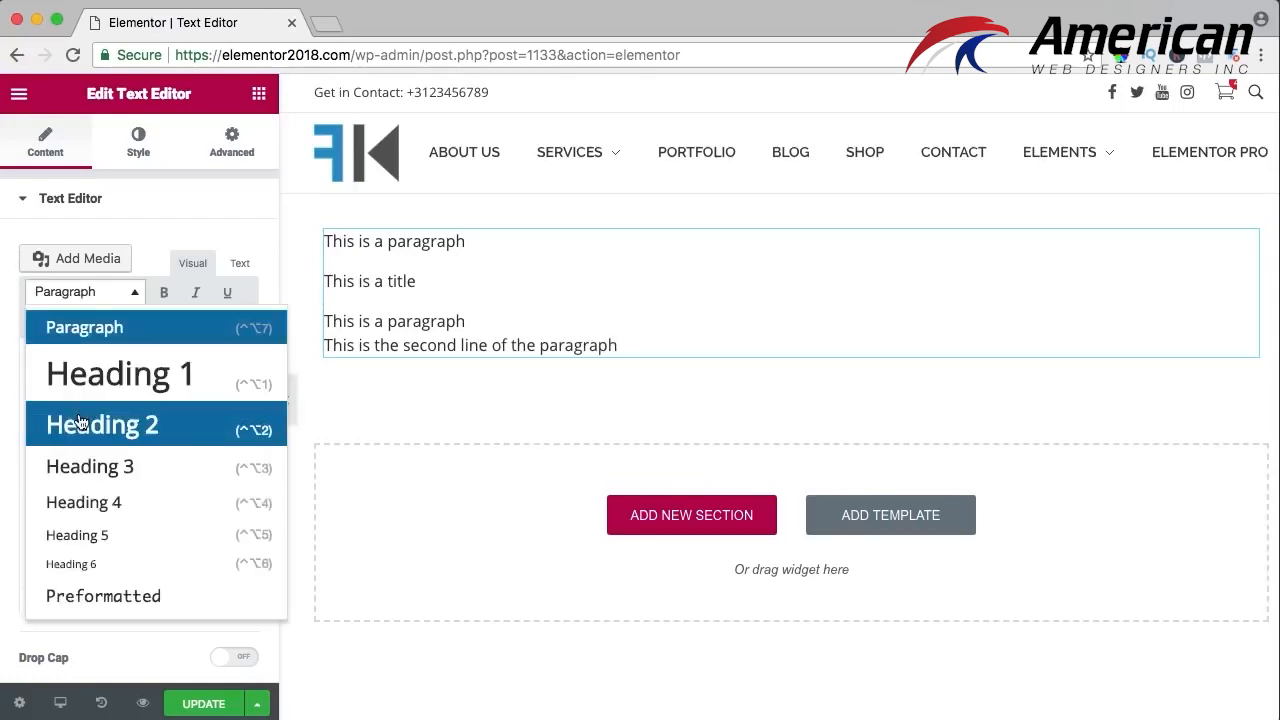
{"action": "left_click", "coordinate": [94, 423]}
Try the Heading 2 format on the two-line last paragraph and undo it
{"action": "left_click", "coordinate": [67, 472]}
{"action": "left_click", "coordinate": [85, 292]}
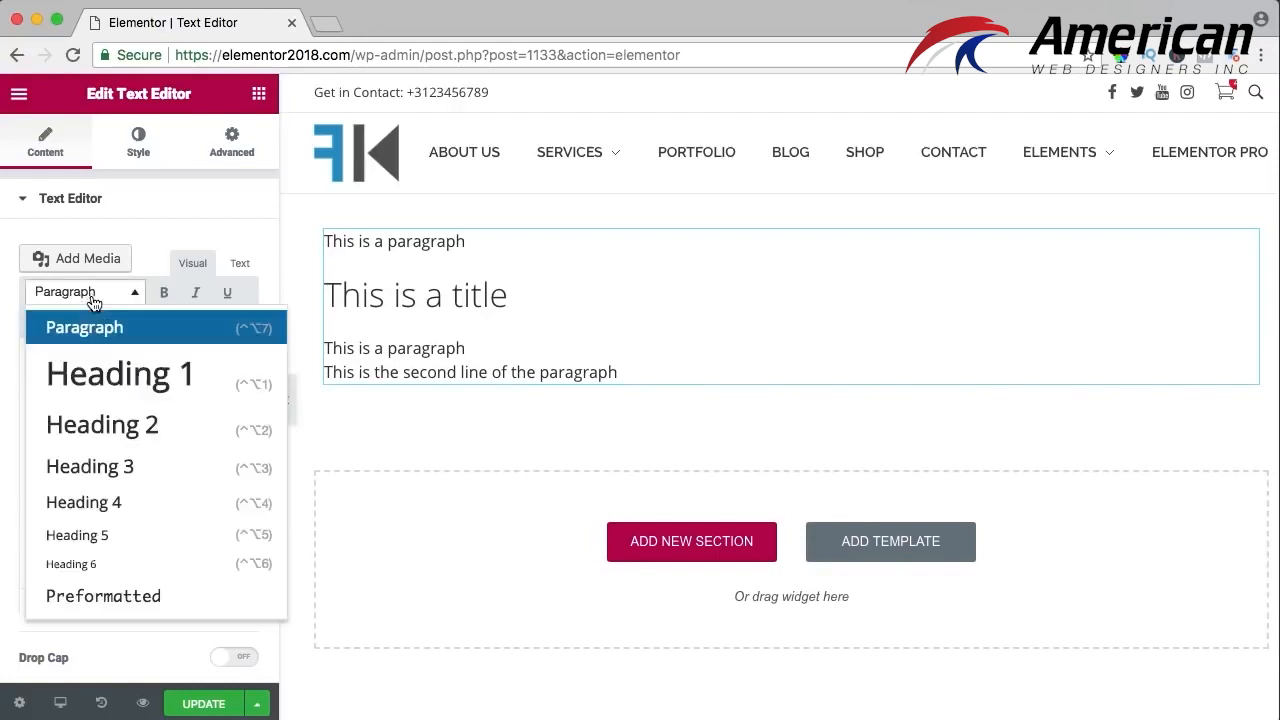
{"action": "left_click", "coordinate": [94, 424]}
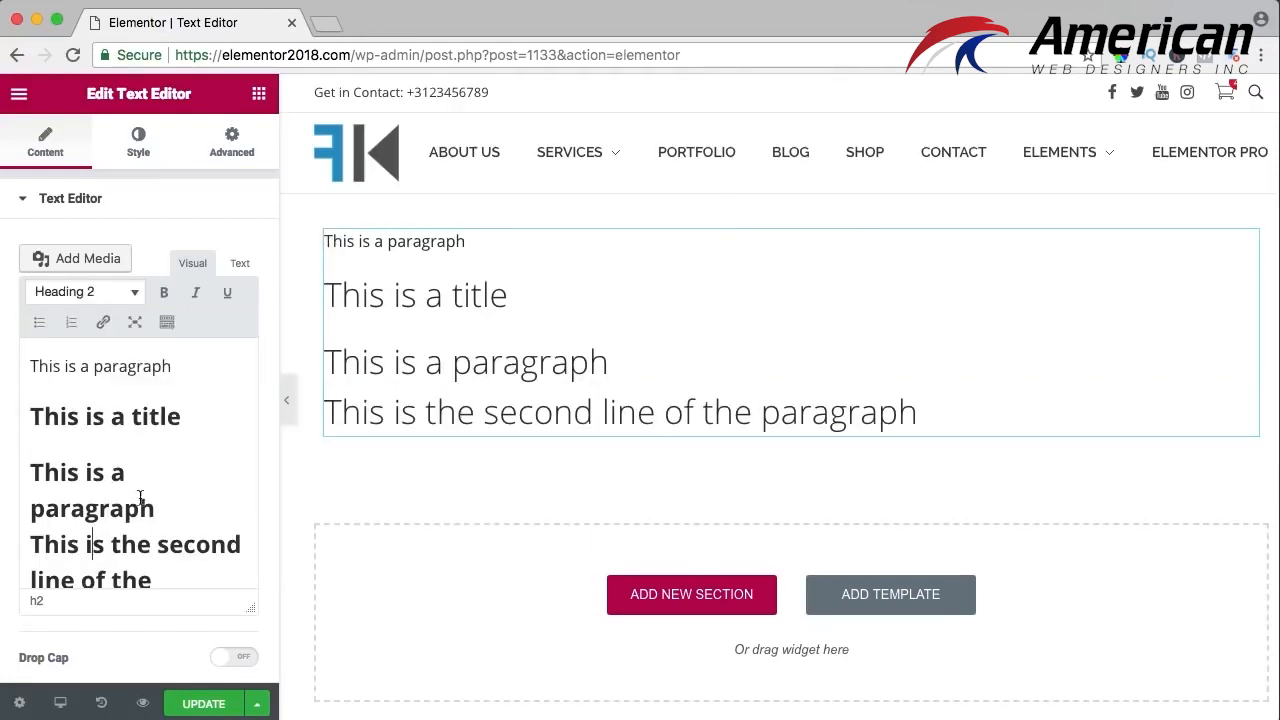
{"action": "key", "text": "super+z"}
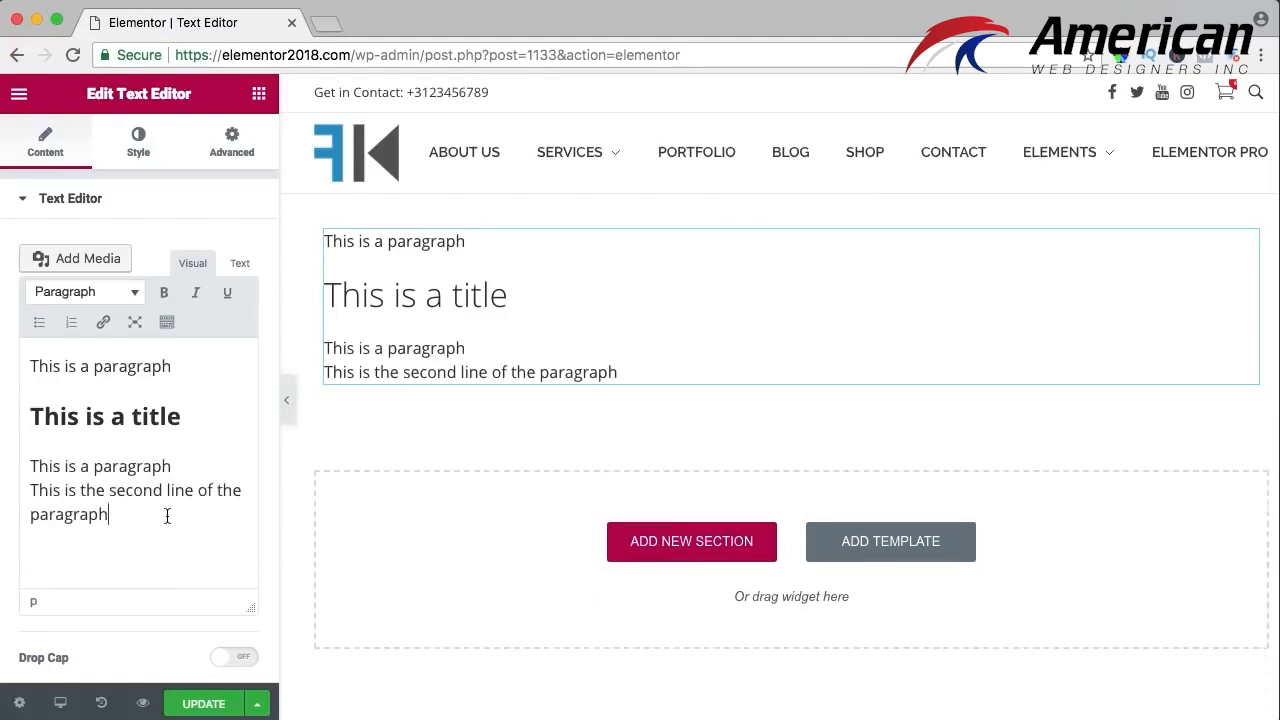
Replace all the text with the copied article about Elementor and preview the page
{"action": "key", "text": "super+a"}
{"action": "key", "text": "BackSpace"}
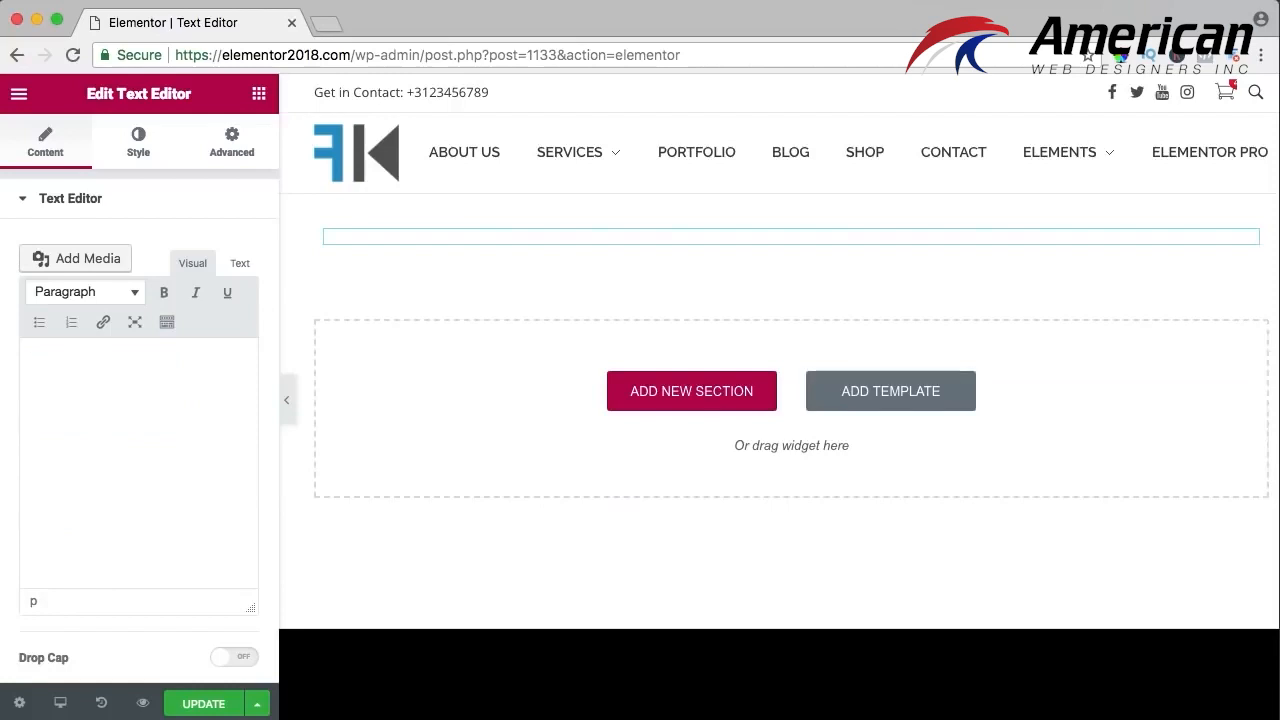
{"action": "key", "text": "super+v"}
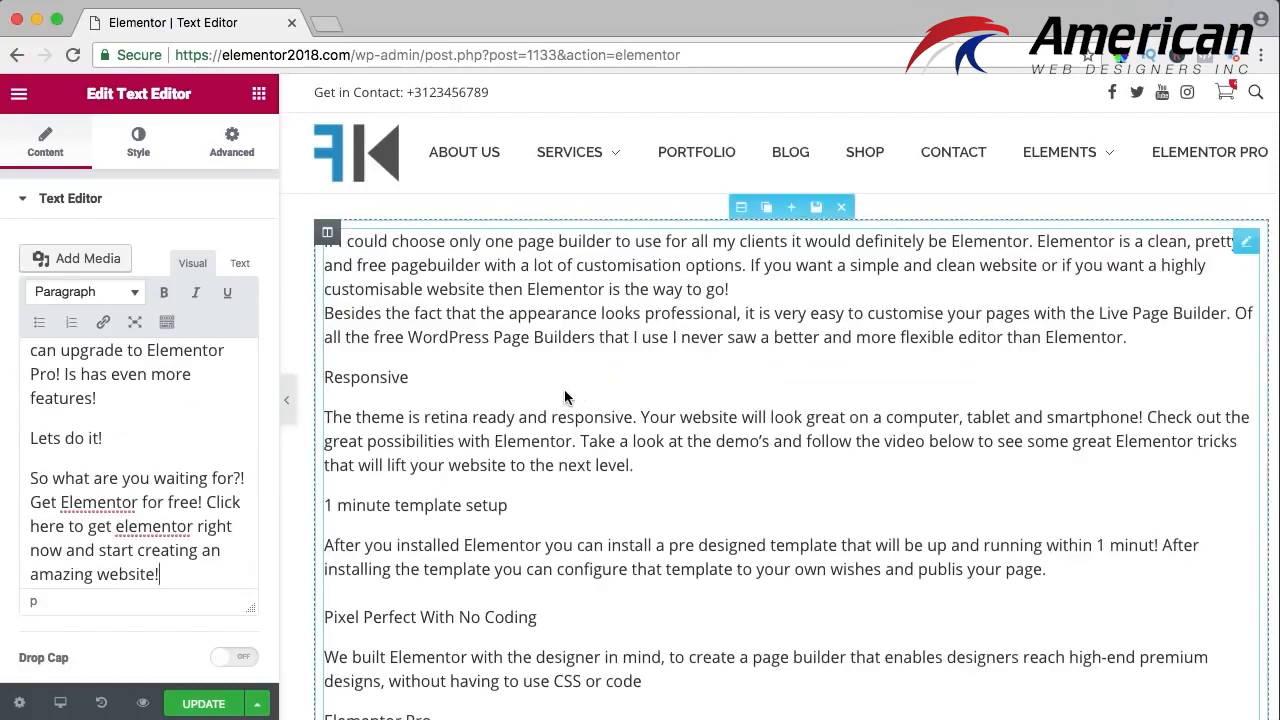
{"action": "left_click", "coordinate": [142, 703]}
Look up "latest news" in a new browser tab and open the Sky News story "Poisoned president: 'I know what Putin fears'"
{"action": "left_click", "coordinate": [556, 25]}
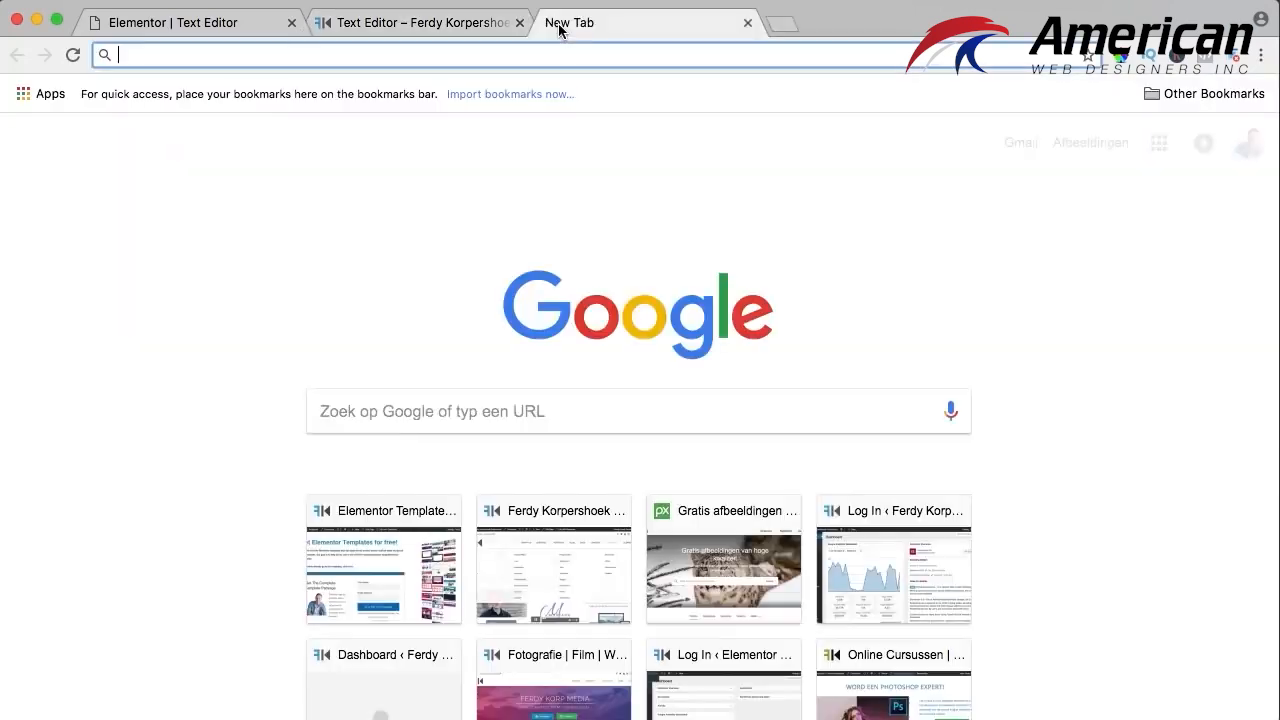
{"action": "type", "text": "latest news"}
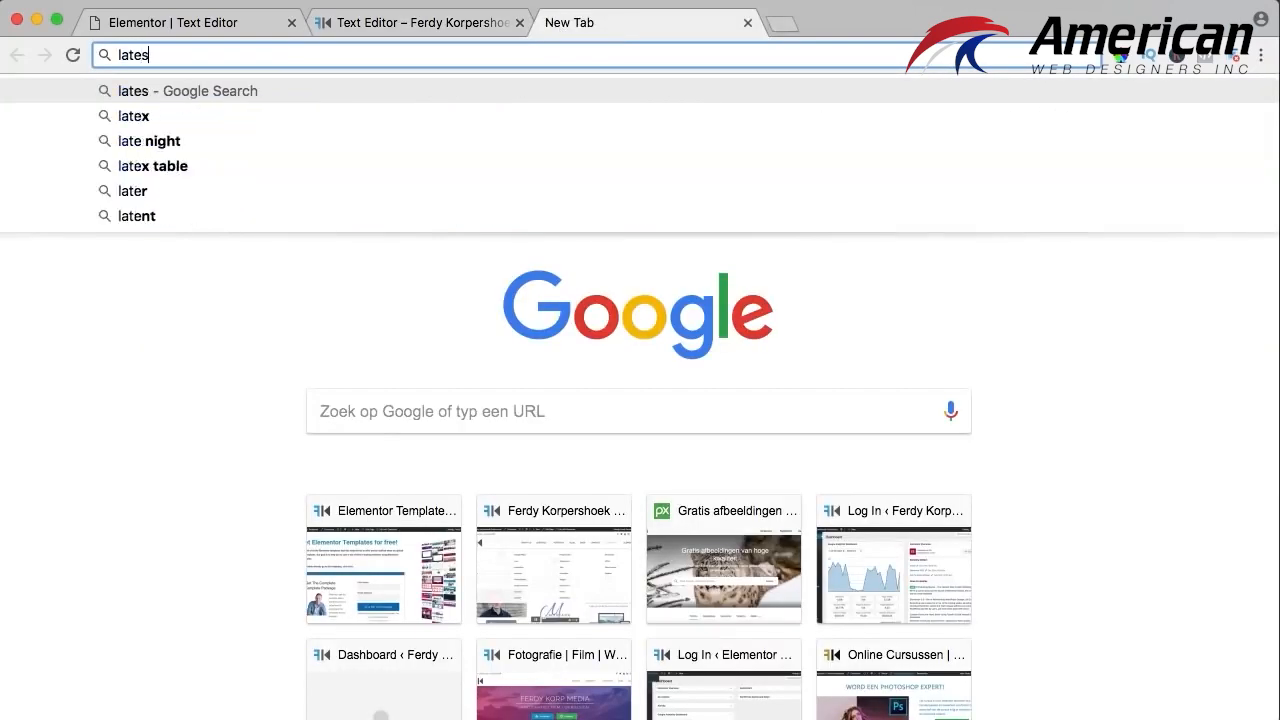
{"action": "key", "text": "Return"}
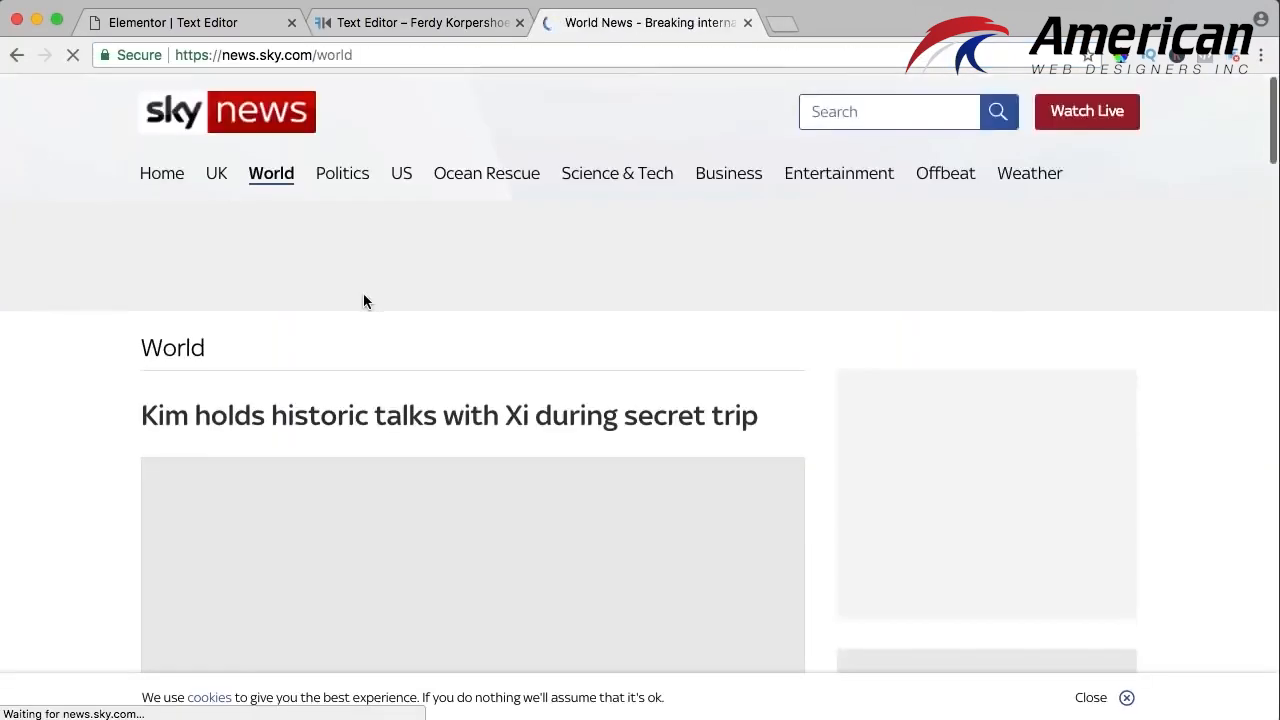
{"action": "scroll", "coordinate": [363, 293], "scroll_direction": "down", "scroll_amount": 10}
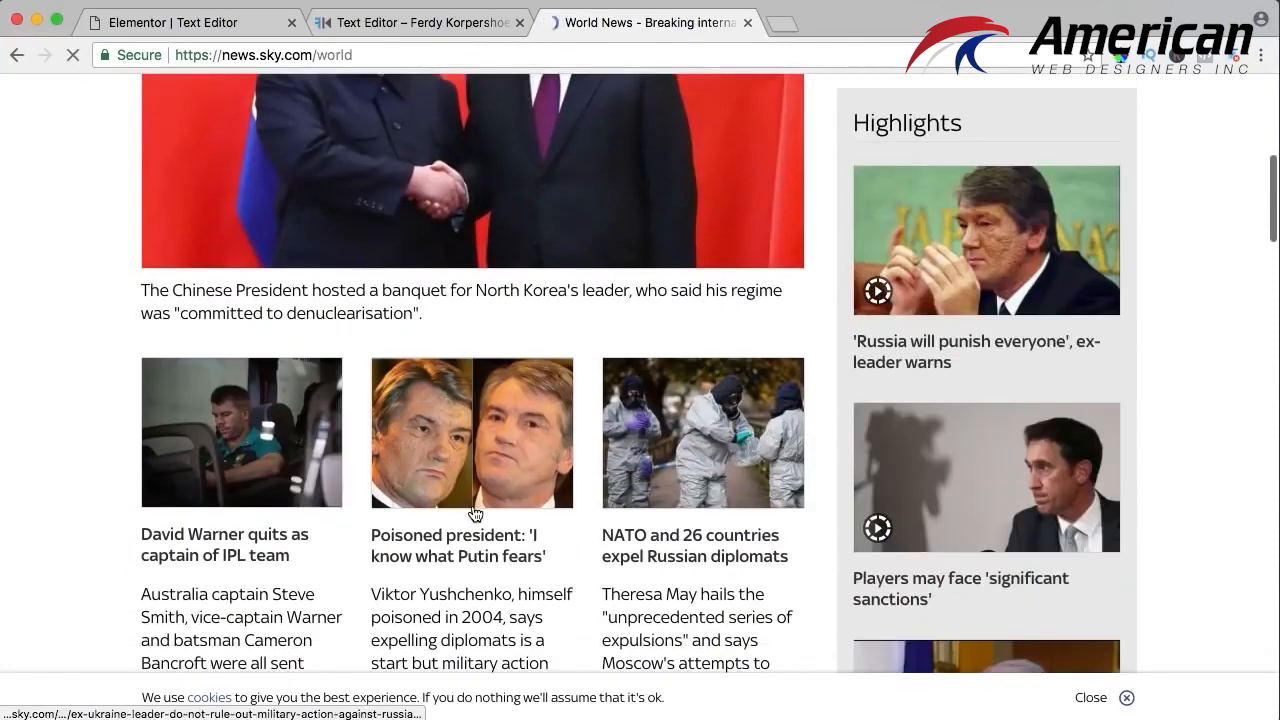
{"action": "left_click", "coordinate": [474, 515]}
Examine how the news article is divided into a title, bold introduction and short paragraphs, and close the article
{"action": "scroll", "coordinate": [462, 400], "scroll_direction": "down", "scroll_amount": 4}
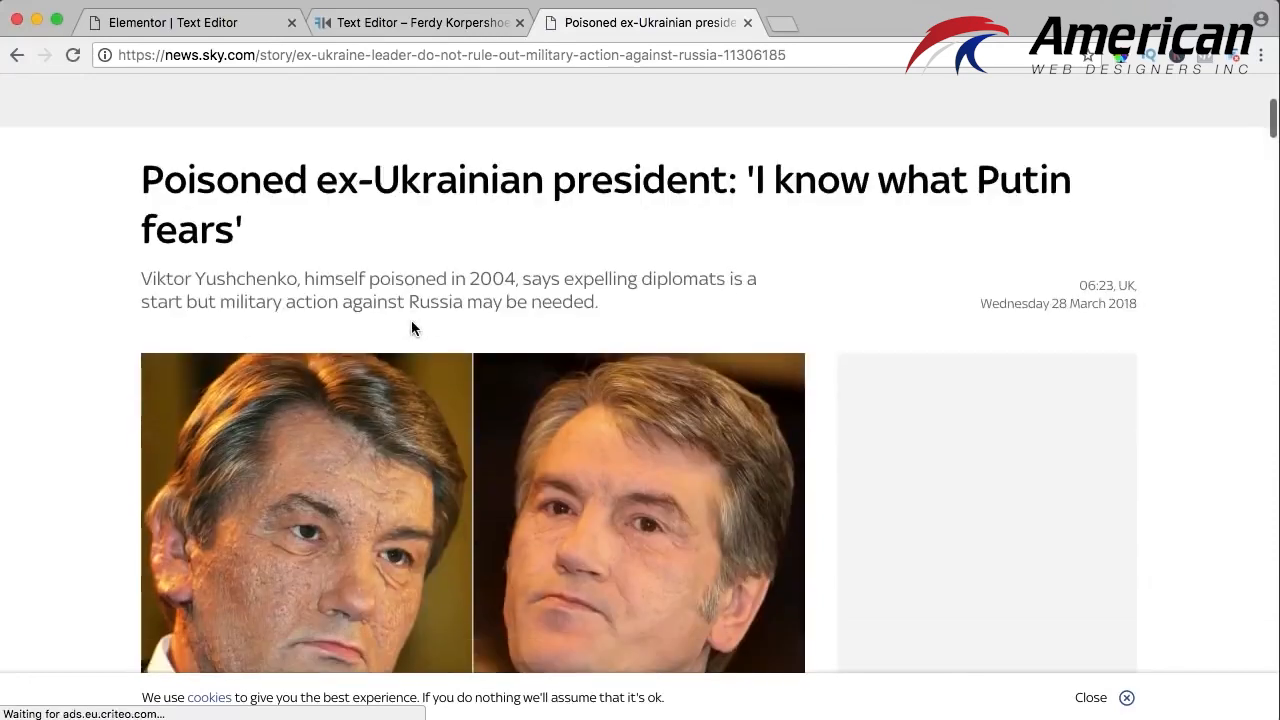
{"action": "scroll", "coordinate": [411, 320], "scroll_direction": "down", "scroll_amount": 10}
{"action": "scroll", "coordinate": [467, 265], "scroll_direction": "down", "scroll_amount": 2}
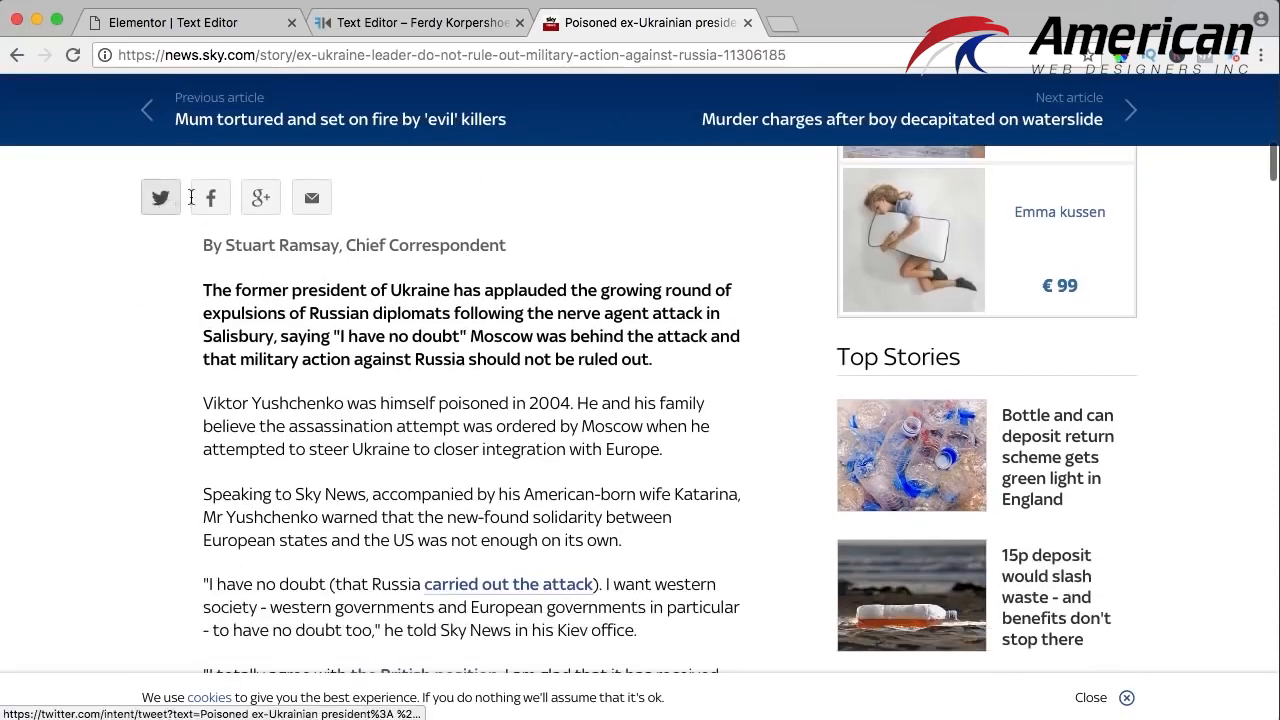
{"action": "left_click_drag", "start_coordinate": [204, 290], "coordinate": [709, 357]}
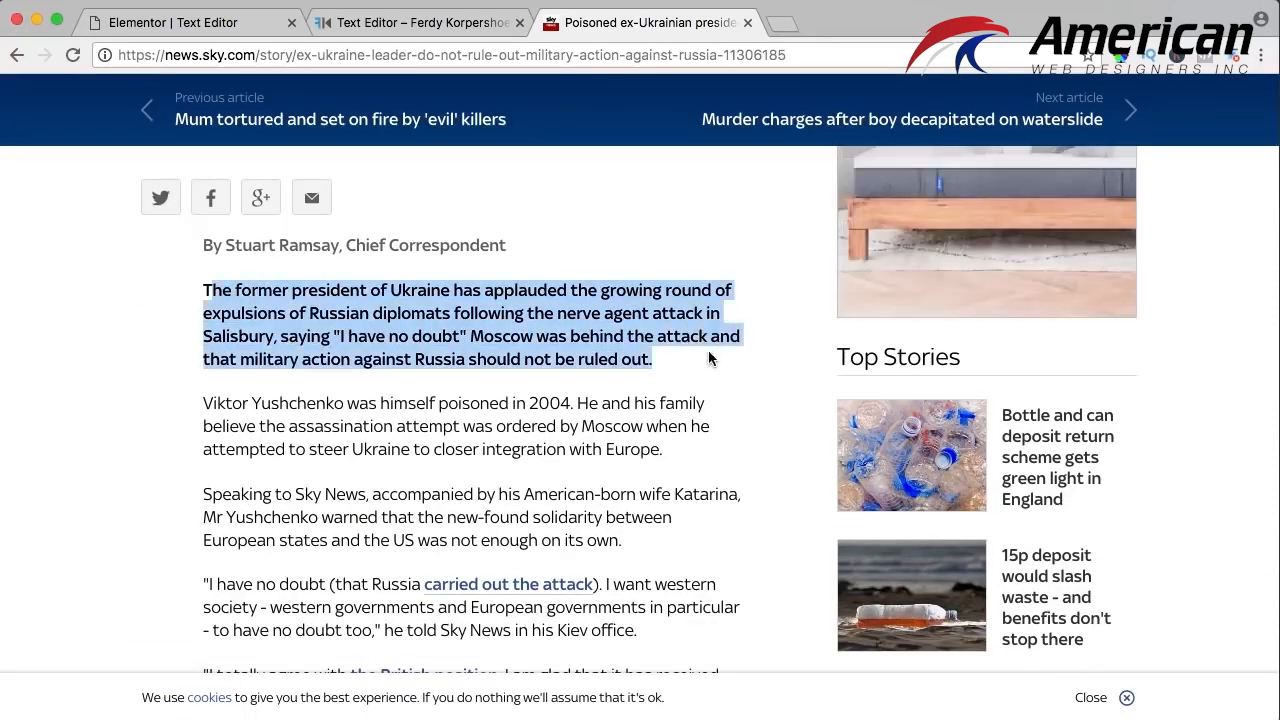
{"action": "left_click", "coordinate": [517, 351]}
{"action": "scroll", "coordinate": [510, 390], "scroll_direction": "down", "scroll_amount": 3}
{"action": "scroll", "coordinate": [340, 515], "scroll_direction": "down", "scroll_amount": 6}
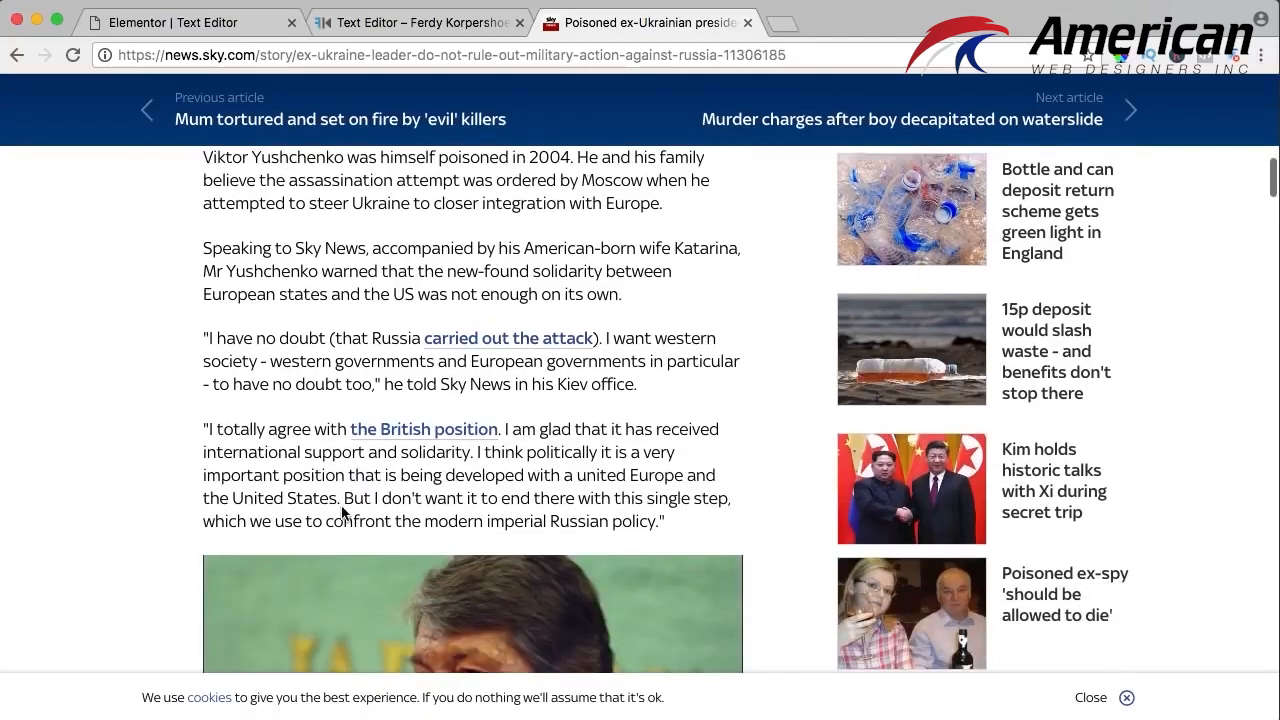
{"action": "scroll", "coordinate": [386, 458], "scroll_direction": "down", "scroll_amount": 14}
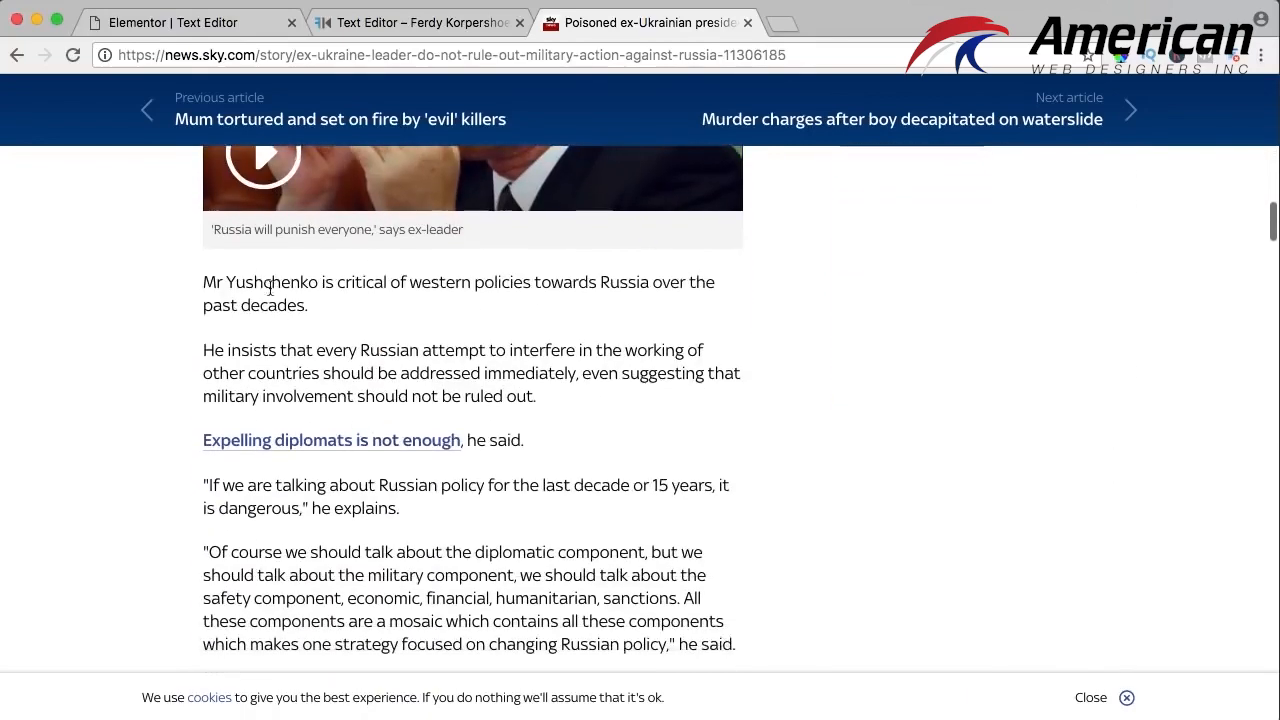
{"action": "scroll", "coordinate": [297, 337], "scroll_direction": "up", "scroll_amount": 20}
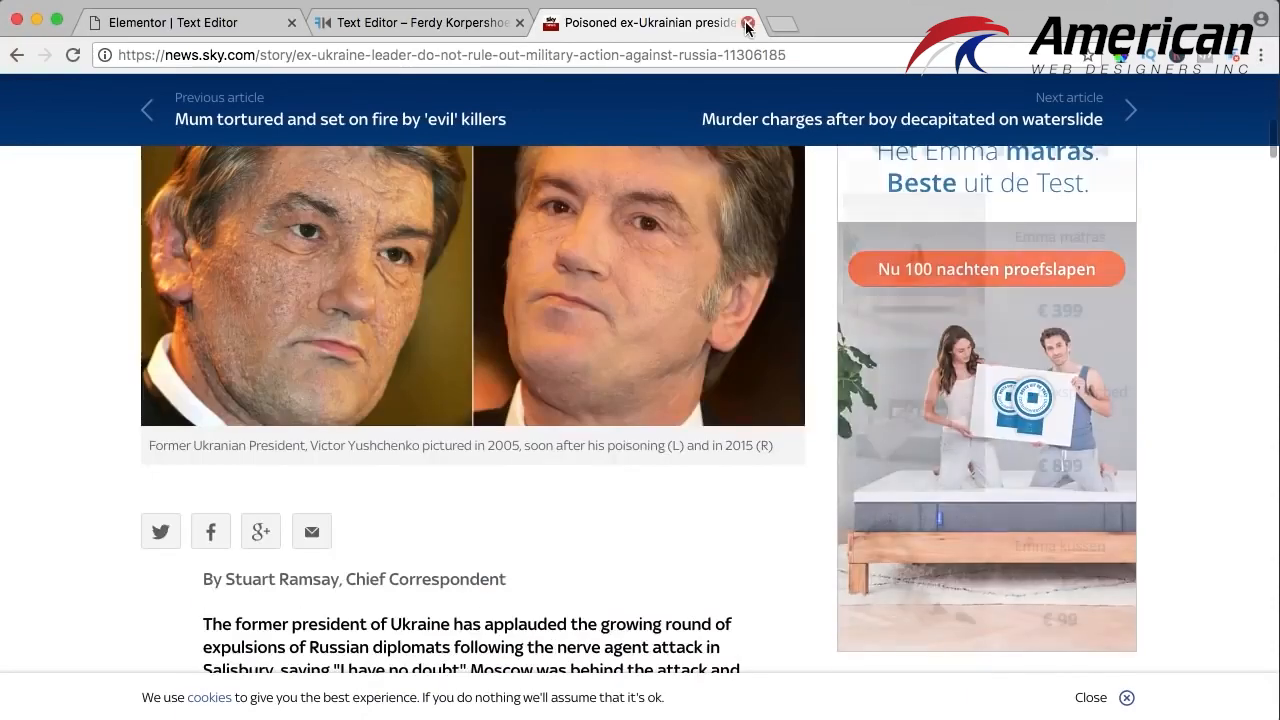
{"action": "left_click", "coordinate": [747, 22]}
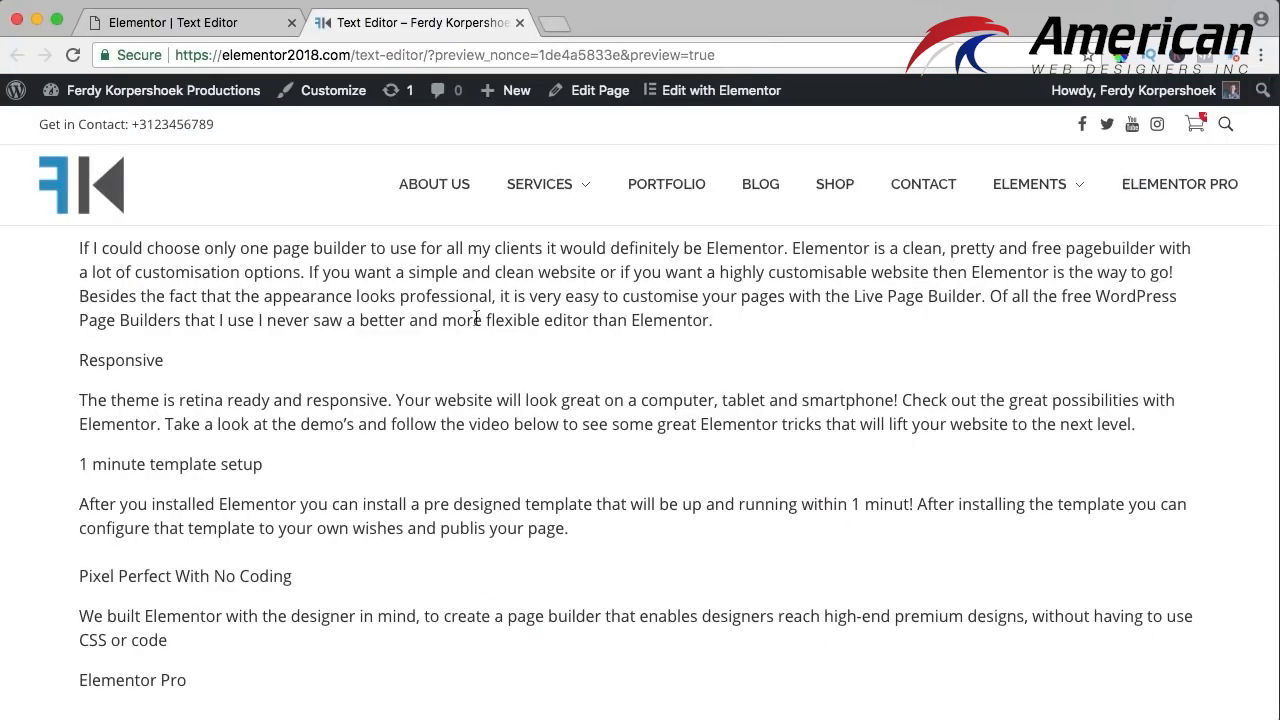
Return to the Elementor editor and widen the editing panel to about half the window, showing the start of the text
{"action": "left_click", "coordinate": [228, 22]}
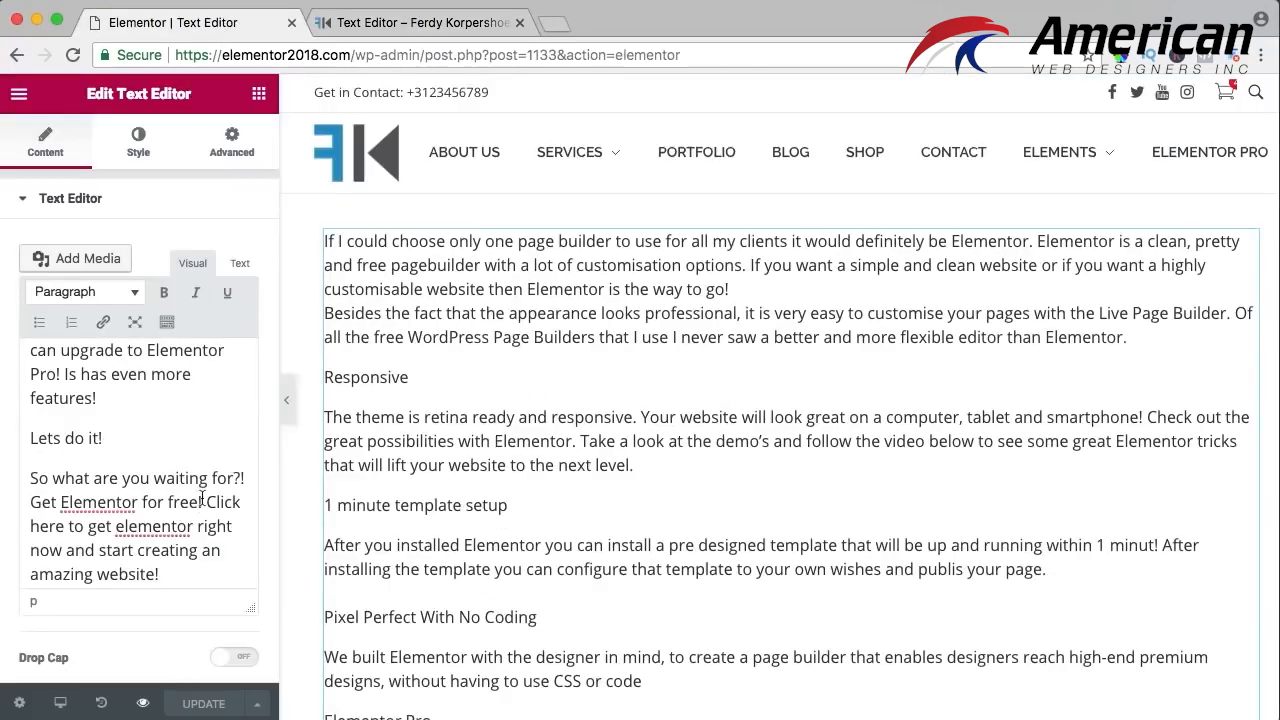
{"action": "scroll", "coordinate": [234, 342], "scroll_direction": "up", "scroll_amount": 5}
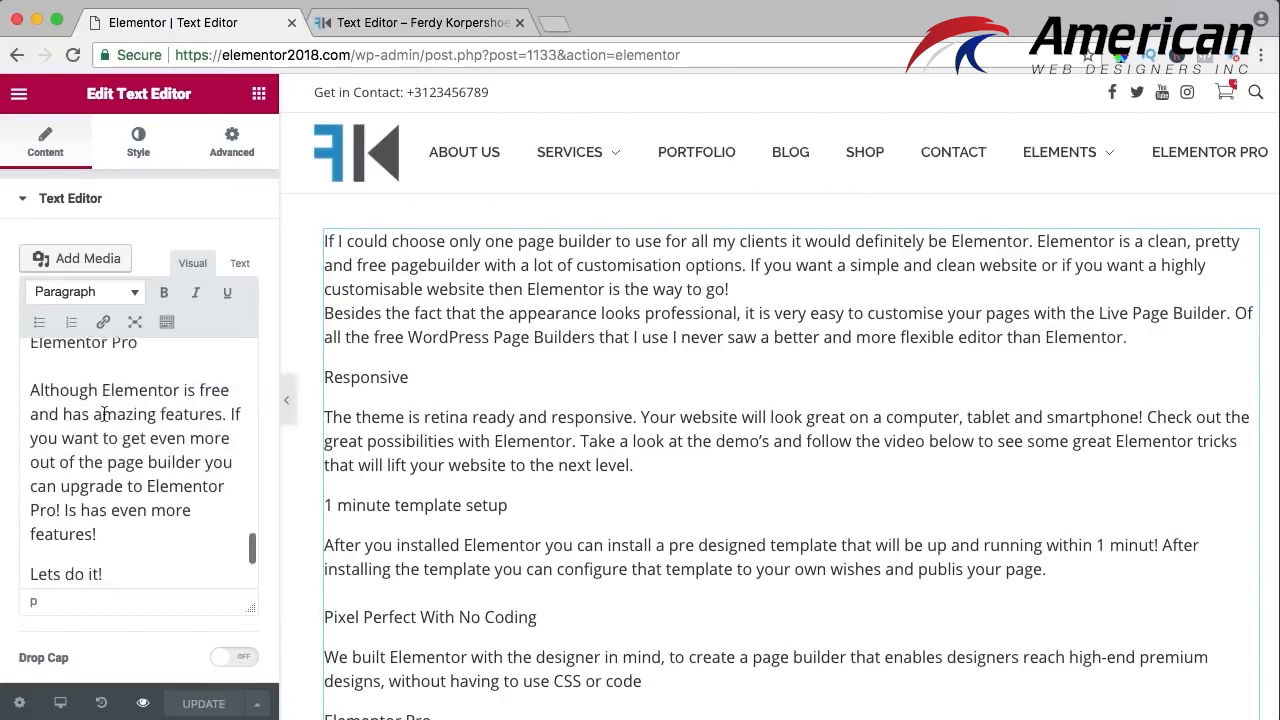
{"action": "left_click_drag", "start_coordinate": [280, 337], "coordinate": [625, 337]}
{"action": "scroll", "coordinate": [226, 436], "scroll_direction": "up", "scroll_amount": 8}
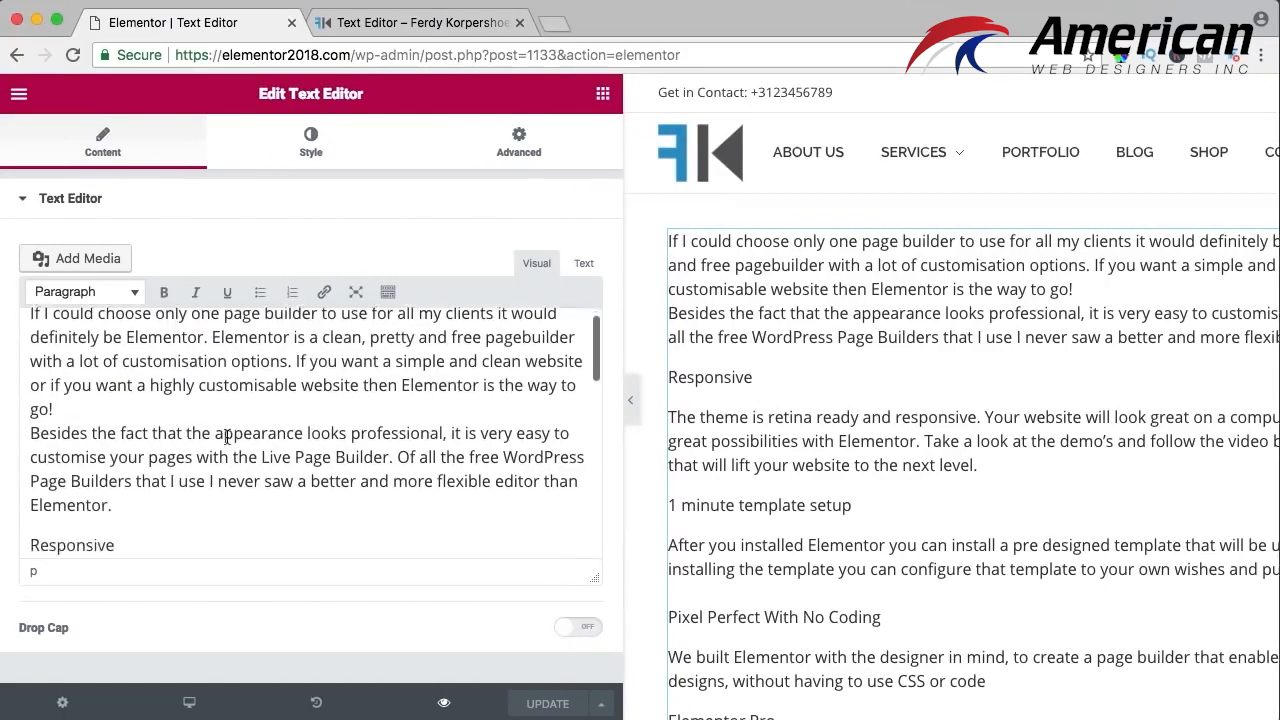
Try the Heading 2 format on the first paragraph and return it to the Paragraph format
{"action": "scroll", "coordinate": [226, 436], "scroll_direction": "down", "scroll_amount": 2}
{"action": "scroll", "coordinate": [71, 405], "scroll_direction": "up", "scroll_amount": 2}
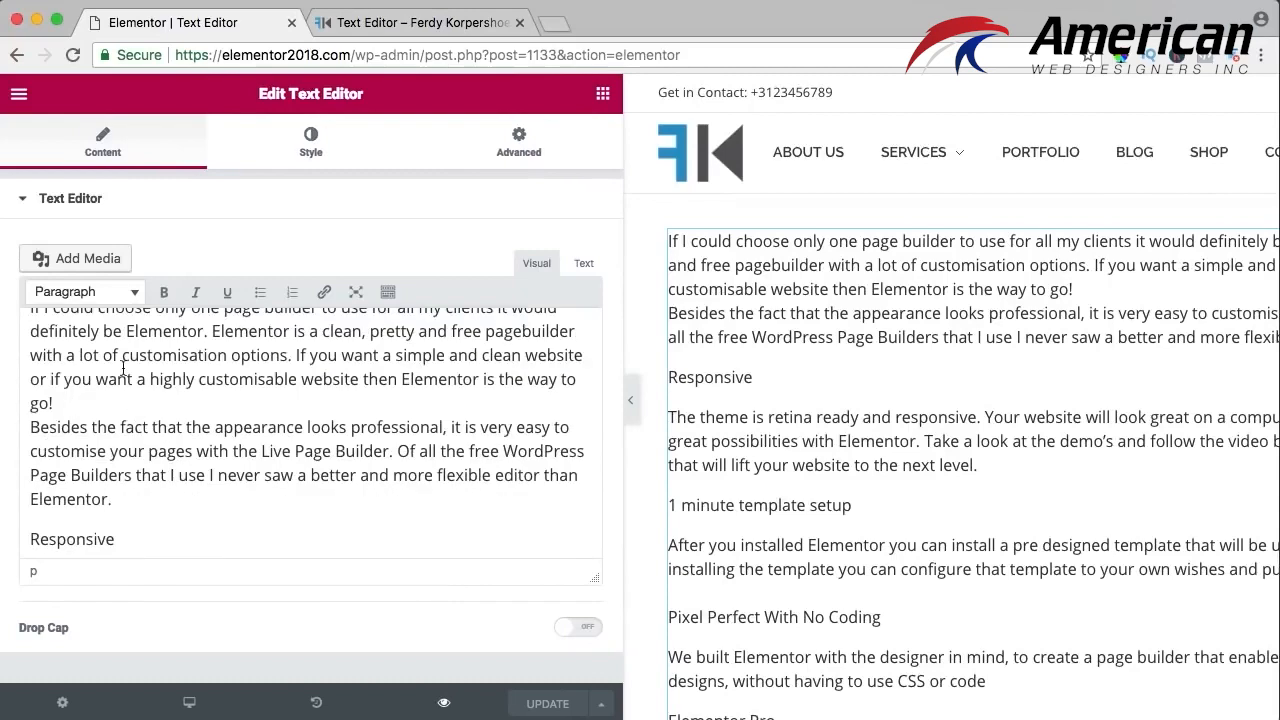
{"action": "left_click", "coordinate": [85, 291]}
{"action": "left_click", "coordinate": [90, 420]}
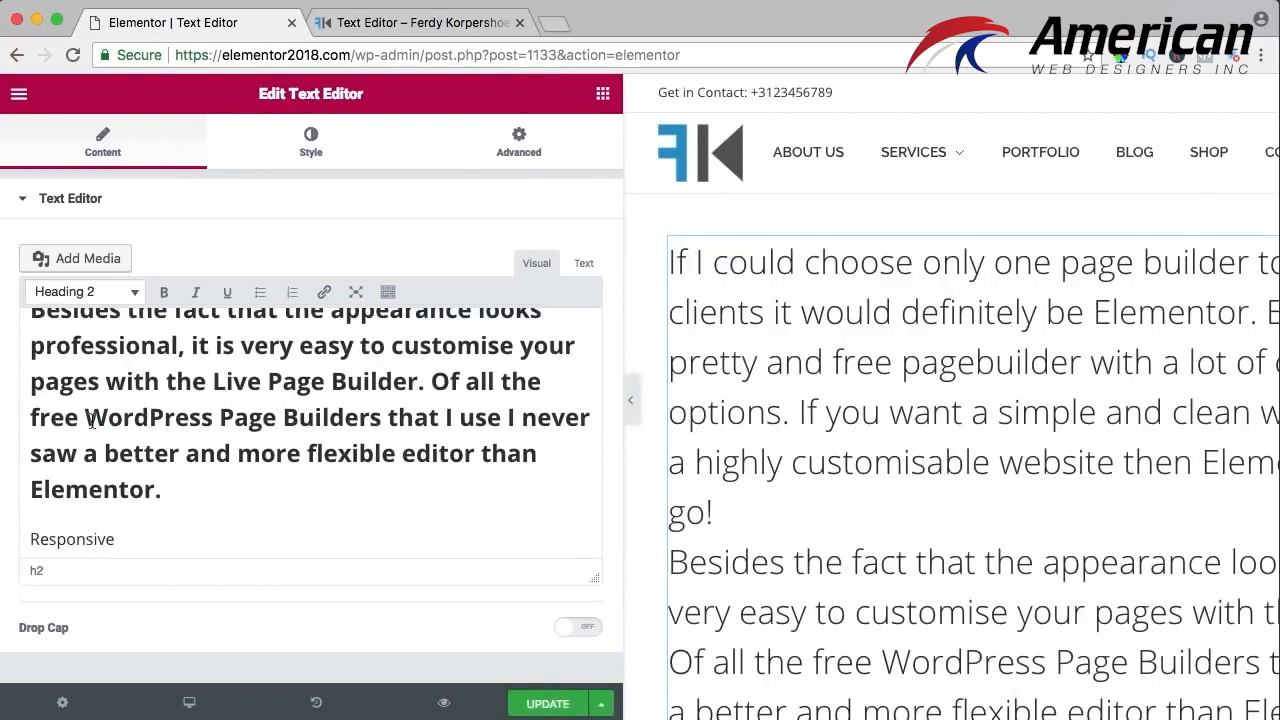
{"action": "scroll", "coordinate": [279, 400], "scroll_direction": "up", "scroll_amount": 4}
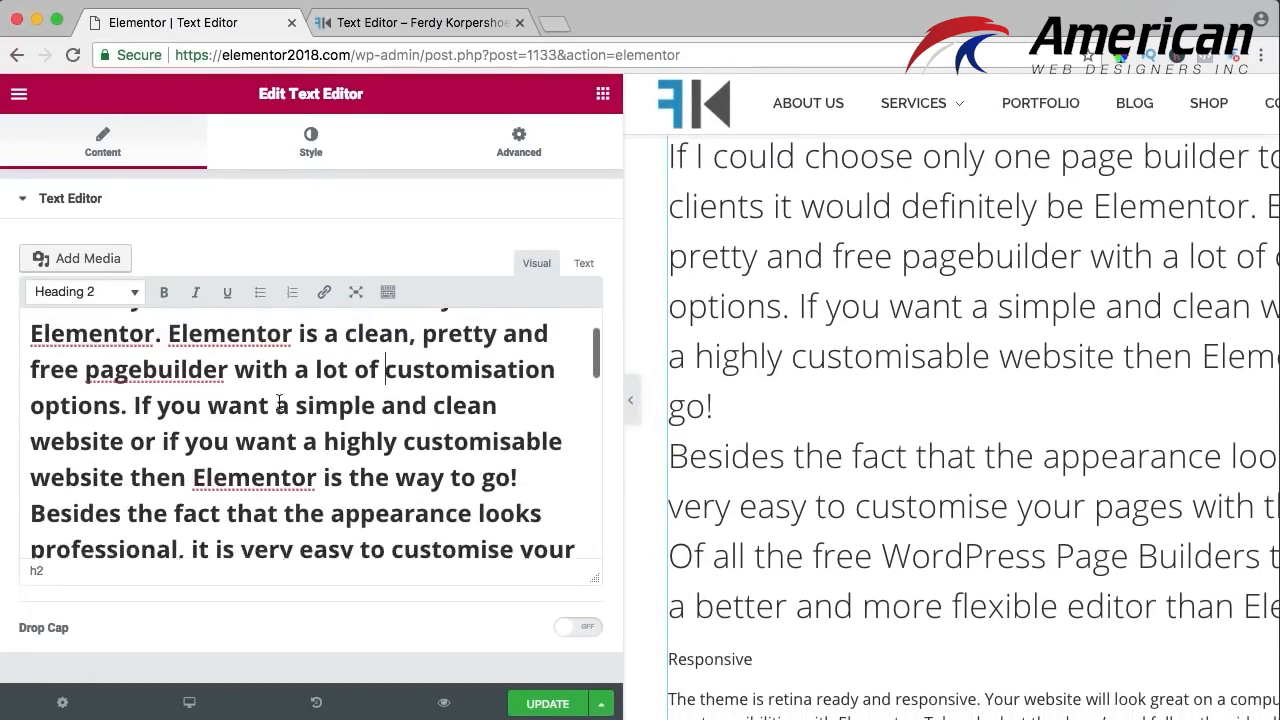
{"action": "scroll", "coordinate": [279, 400], "scroll_direction": "up", "scroll_amount": 2}
{"action": "left_click", "coordinate": [82, 291]}
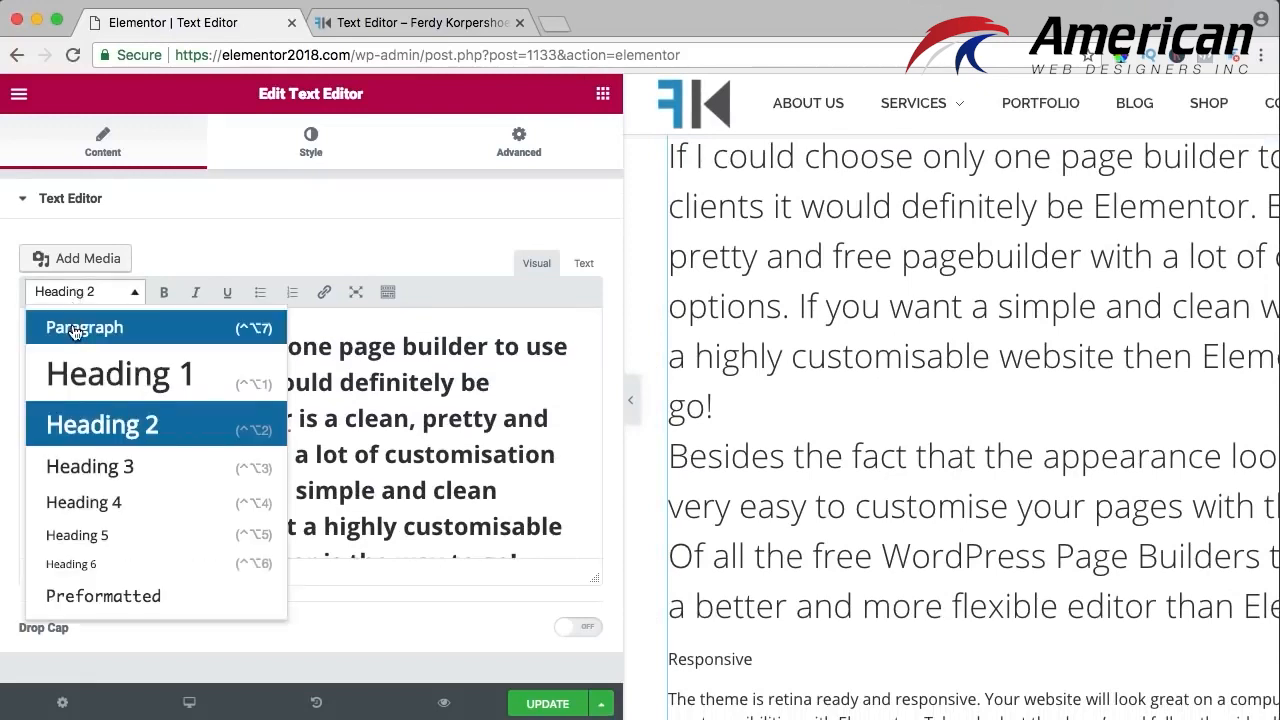
{"action": "left_click", "coordinate": [76, 331]}
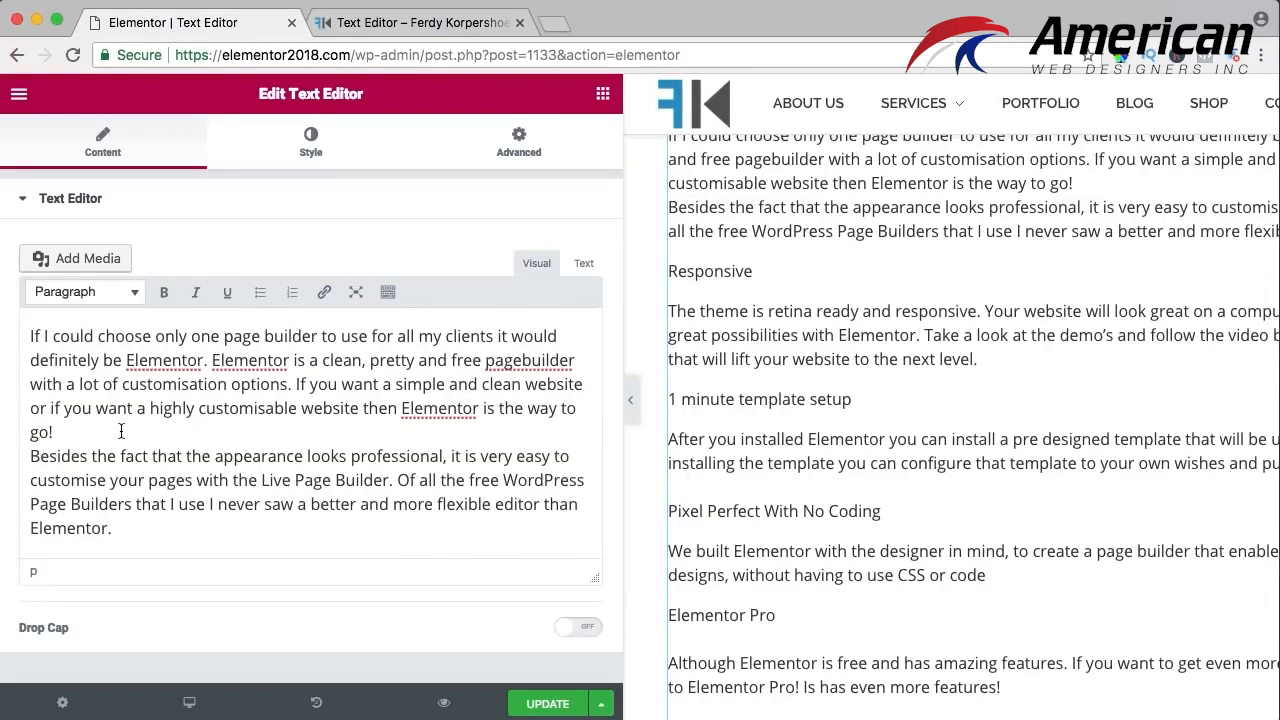
Split the first paragraph after "the way to go!" so that "Besides the fact" starts a new paragraph without an empty line
{"action": "left_click", "coordinate": [121, 431]}
{"action": "key", "text": "Return"}
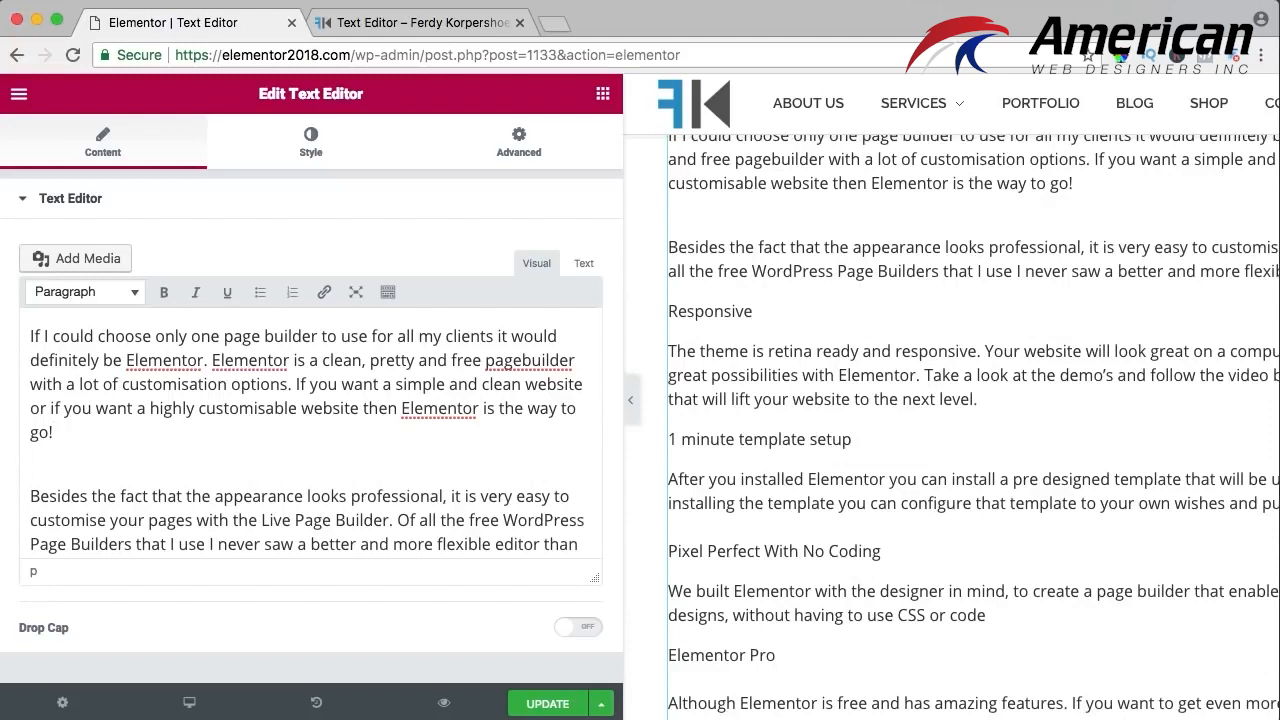
{"action": "key", "text": "BackSpace"}
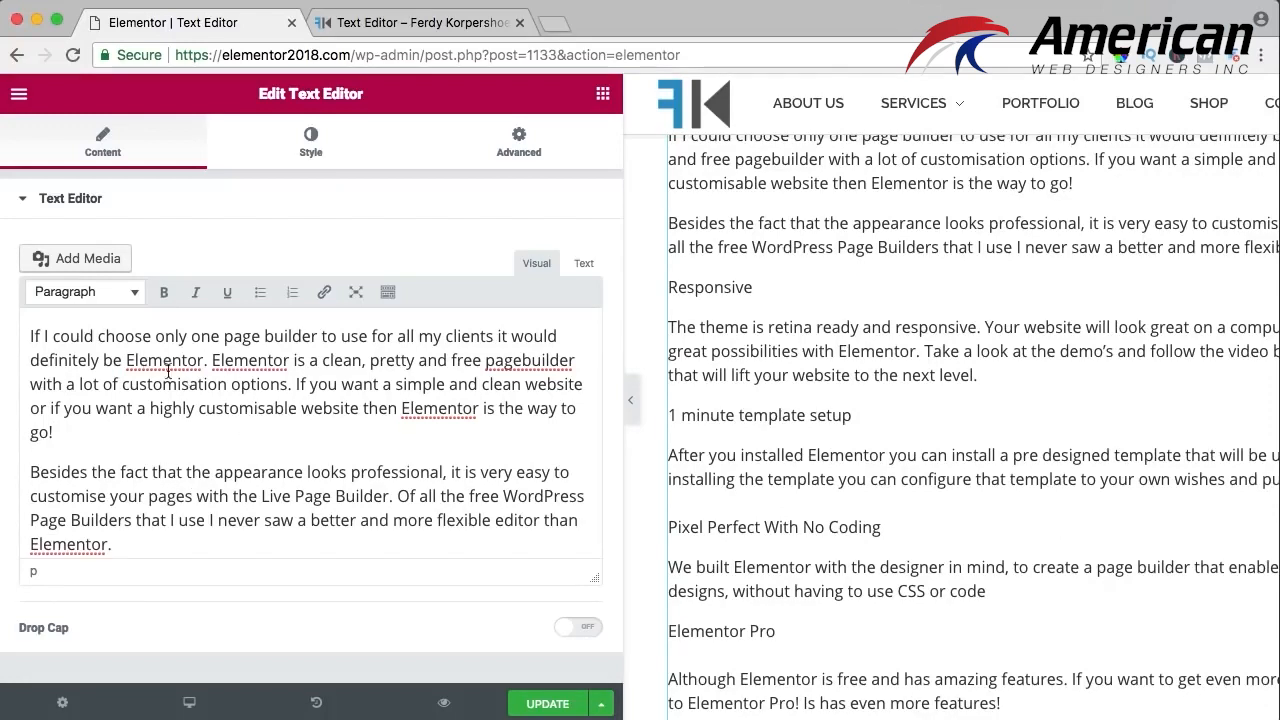
Apply the Heading 2 format to the "Responsive" and "1 minute template setup" titles
{"action": "scroll", "coordinate": [132, 424], "scroll_direction": "down", "scroll_amount": 4}
{"action": "left_click", "coordinate": [67, 385]}
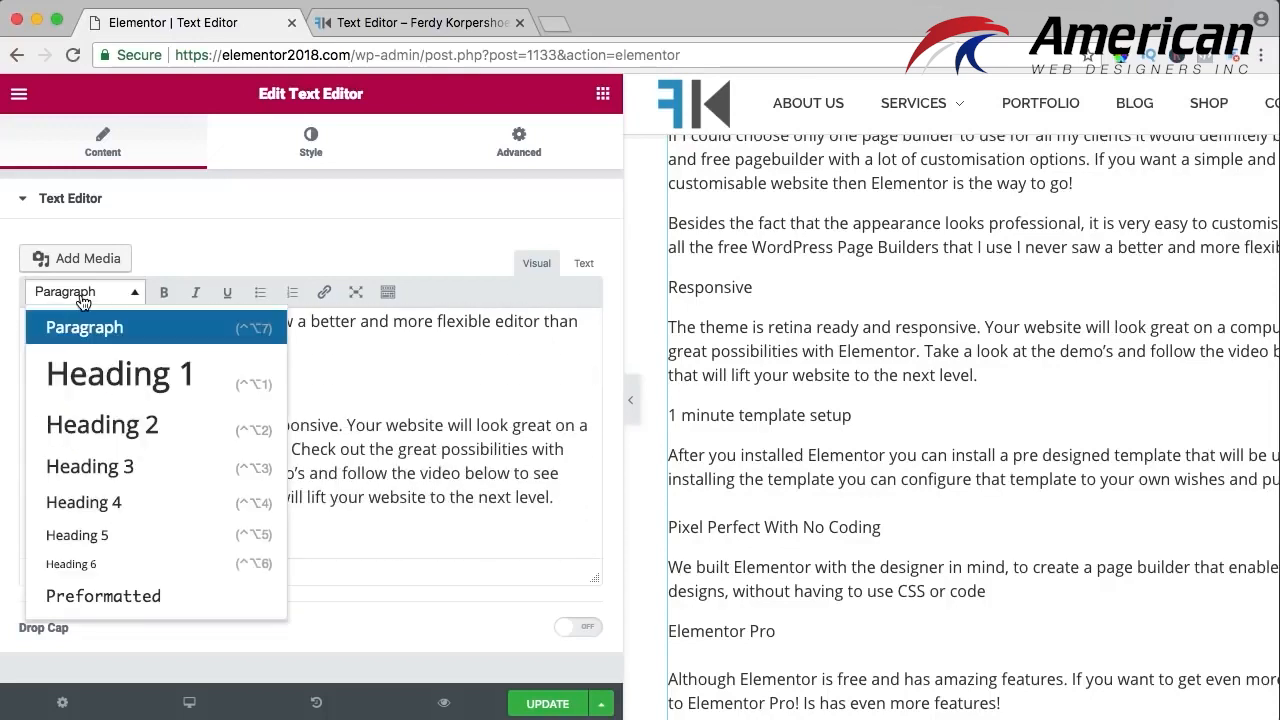
{"action": "left_click", "coordinate": [103, 424]}
{"action": "scroll", "coordinate": [103, 420], "scroll_direction": "down", "scroll_amount": 3}
{"action": "left_click", "coordinate": [103, 420]}
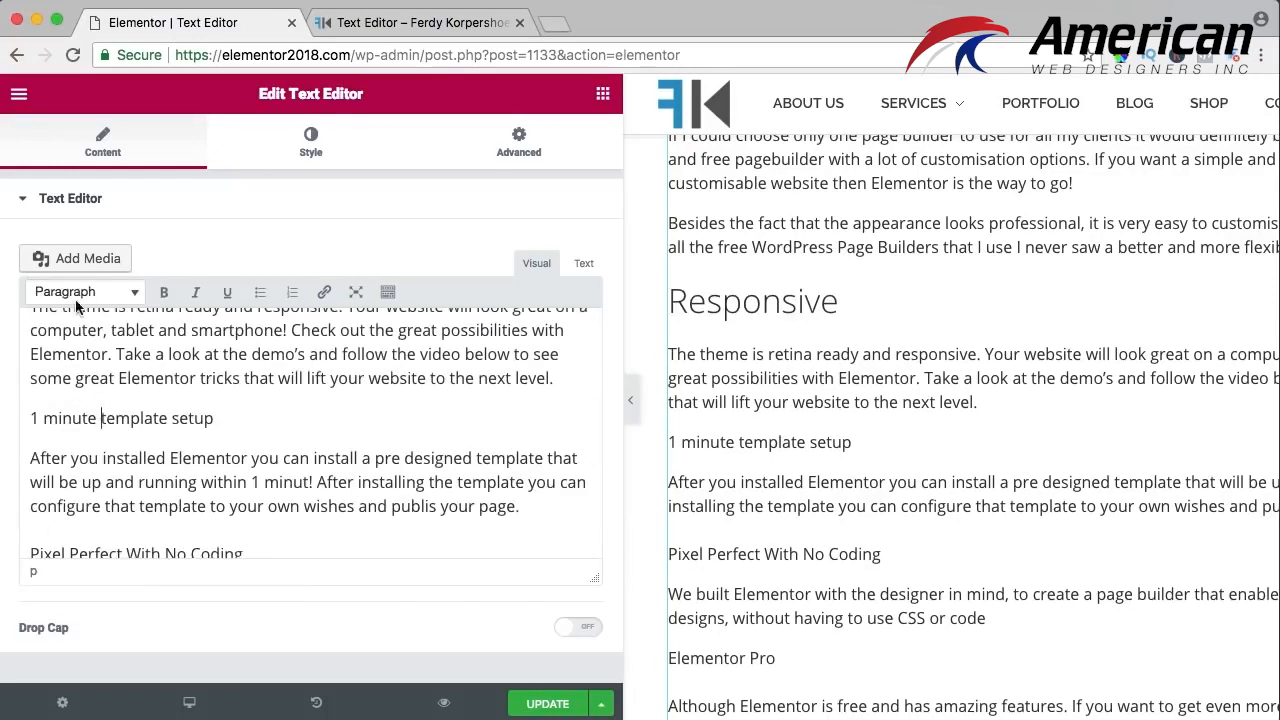
{"action": "left_click", "coordinate": [80, 296]}
{"action": "left_click", "coordinate": [104, 420]}
Try the Heading 2 format on "Pixel Perfect With No Coding" and return that text block to the Paragraph format
{"action": "left_click", "coordinate": [80, 293]}
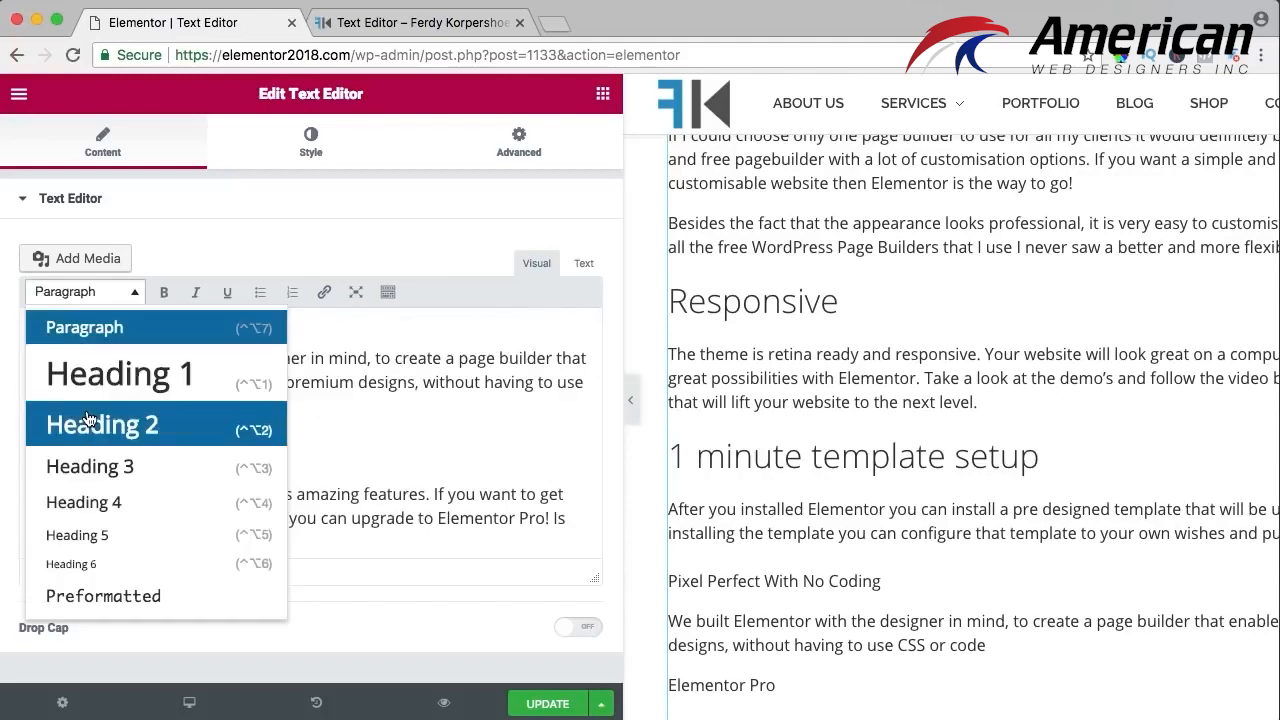
{"action": "left_click", "coordinate": [91, 426]}
{"action": "left_click", "coordinate": [88, 450]}
{"action": "left_click", "coordinate": [67, 303]}
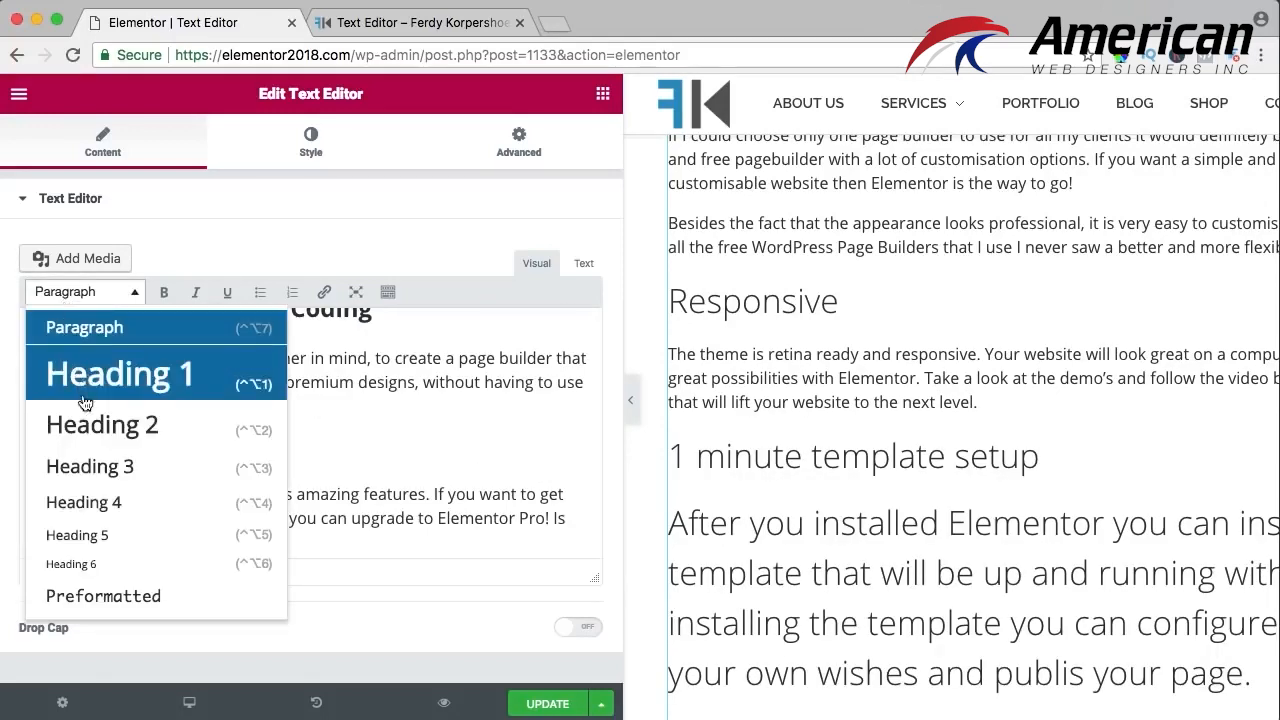
{"action": "left_click", "coordinate": [86, 415]}
{"action": "left_click", "coordinate": [76, 296]}
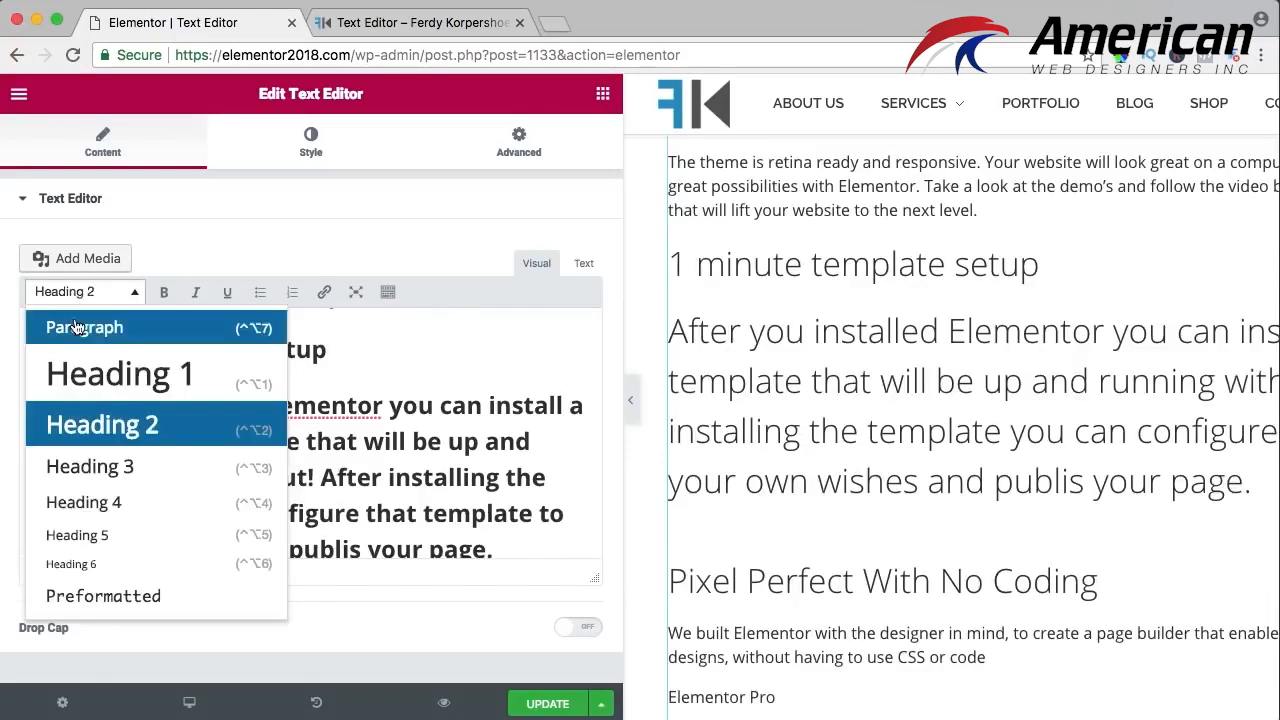
{"action": "left_click", "coordinate": [76, 322]}
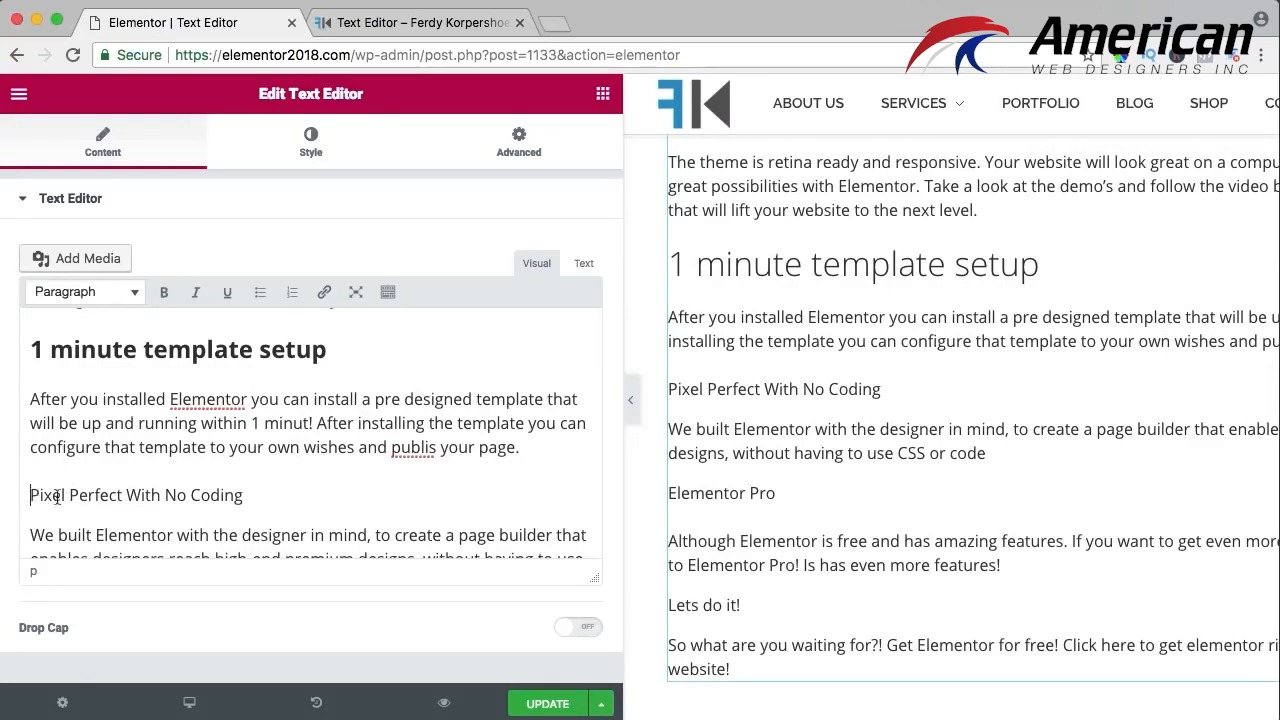
Separate "Pixel Perfect With No Coding" from the preceding text with a paragraph break and format it as Heading 2
{"action": "key", "text": "BackSpace"}
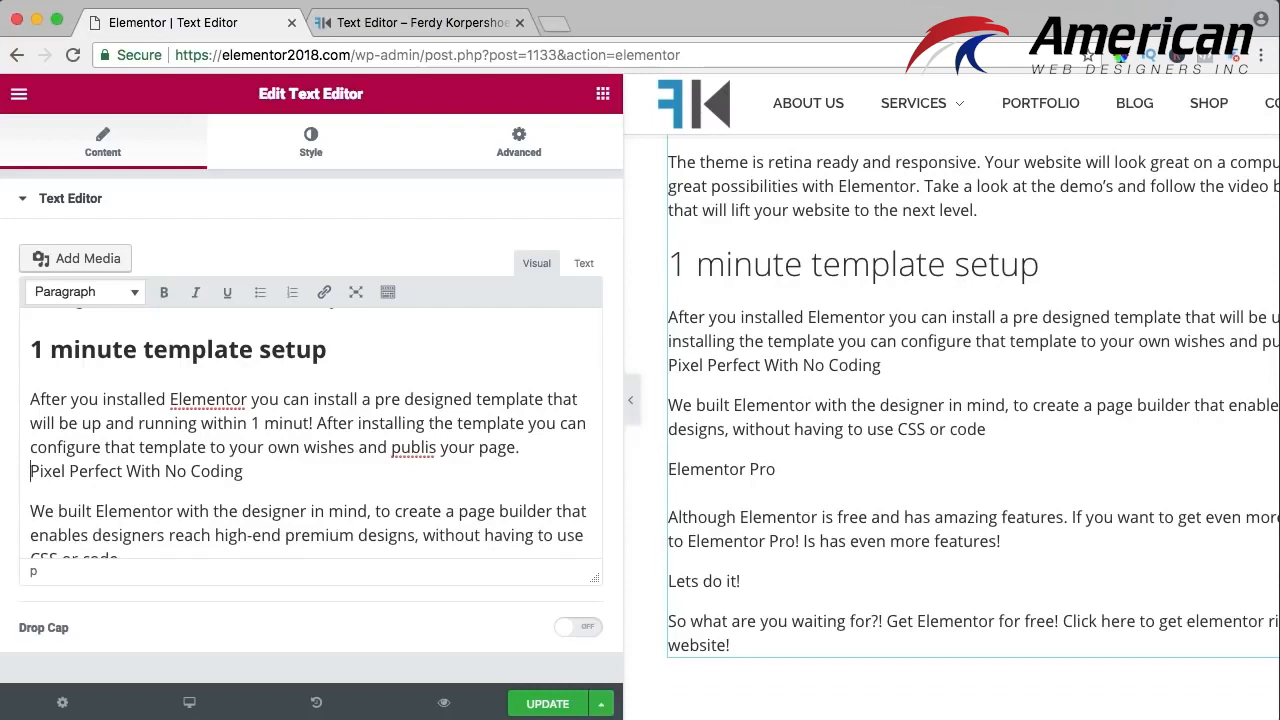
{"action": "key", "text": "BackSpace"}
{"action": "key", "text": "Return"}
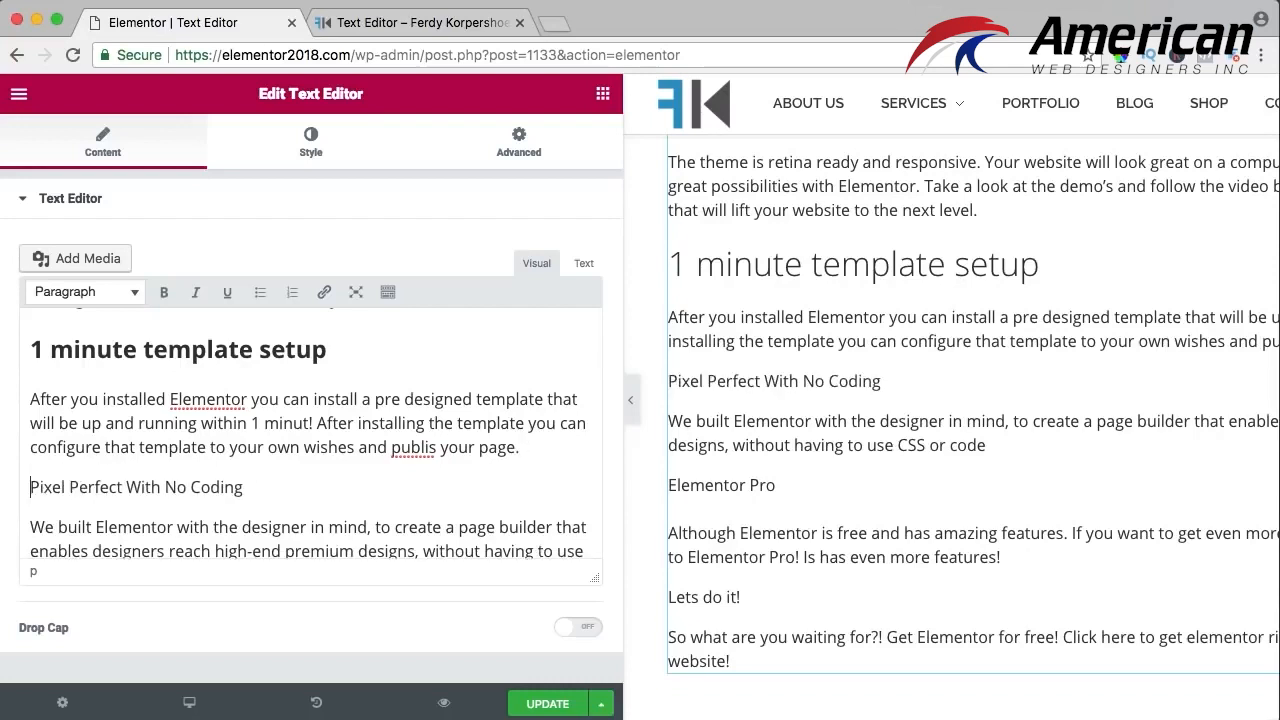
{"action": "left_click", "coordinate": [84, 292]}
{"action": "left_click", "coordinate": [88, 412]}
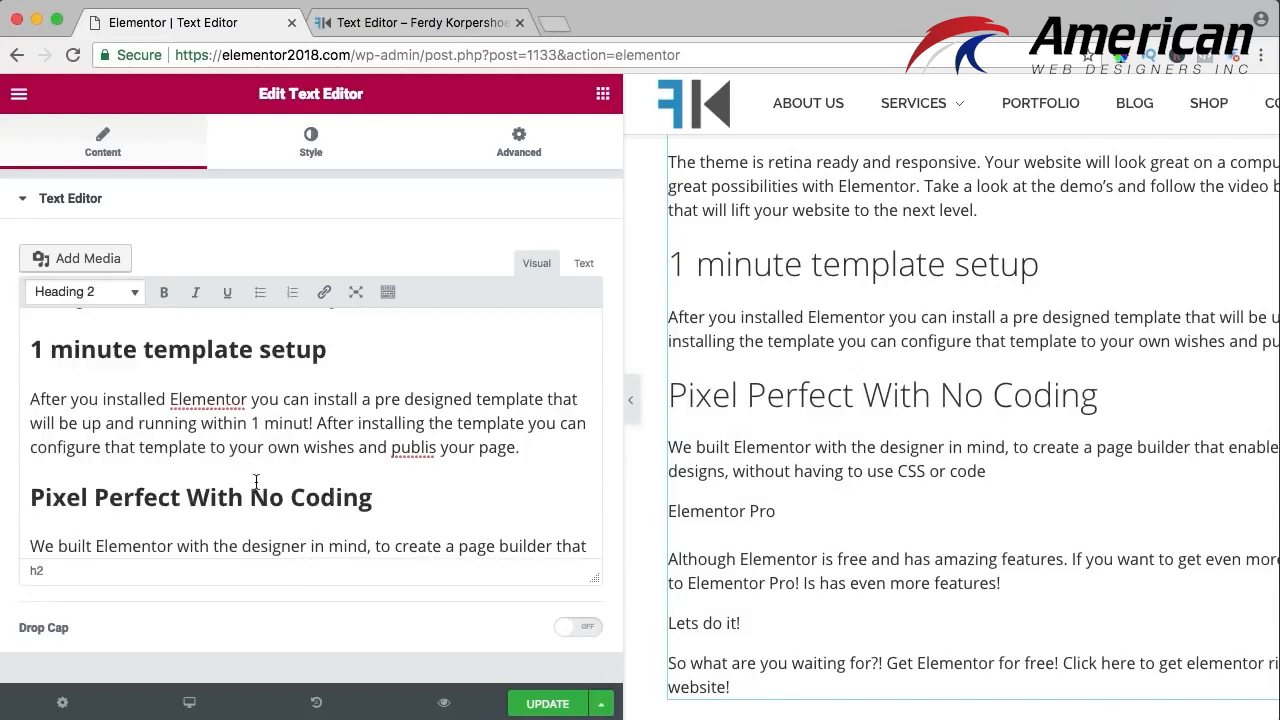
Try the Heading 2 format on "Elementor Pro" and return that text block to the Paragraph format
{"action": "scroll", "coordinate": [260, 480], "scroll_direction": "down", "scroll_amount": 5}
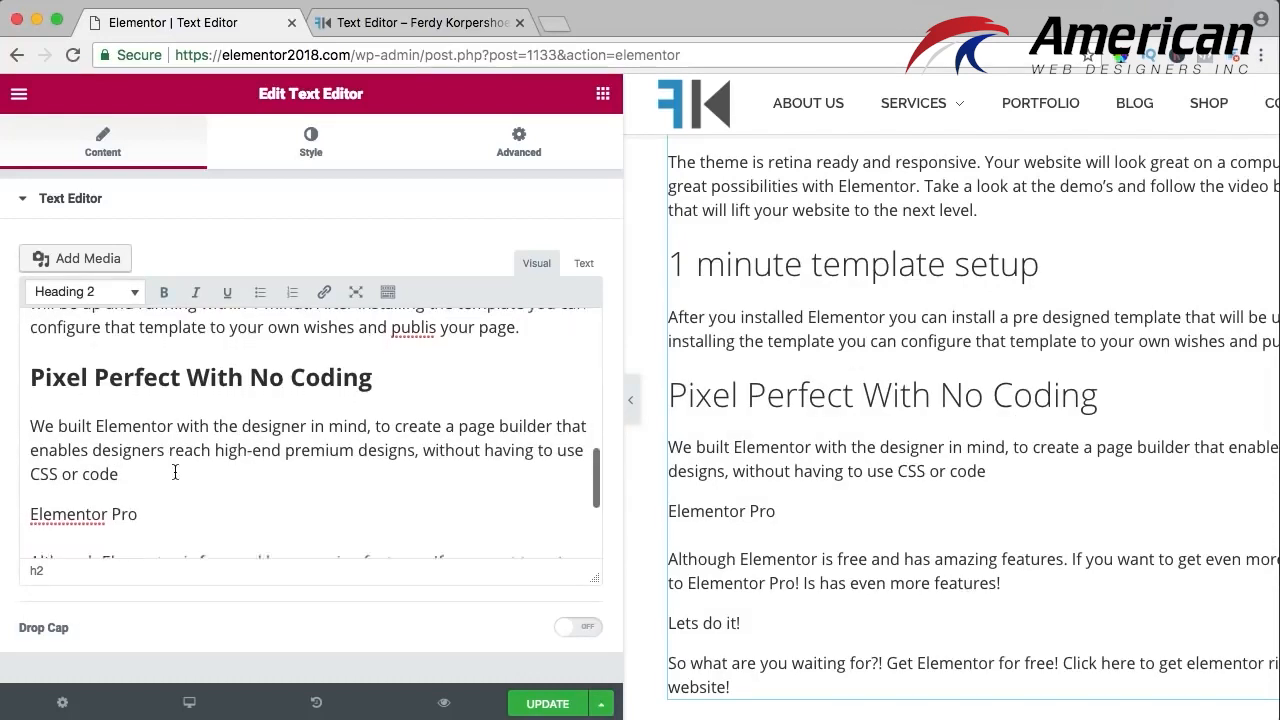
{"action": "left_click", "coordinate": [66, 396]}
{"action": "left_click", "coordinate": [84, 292]}
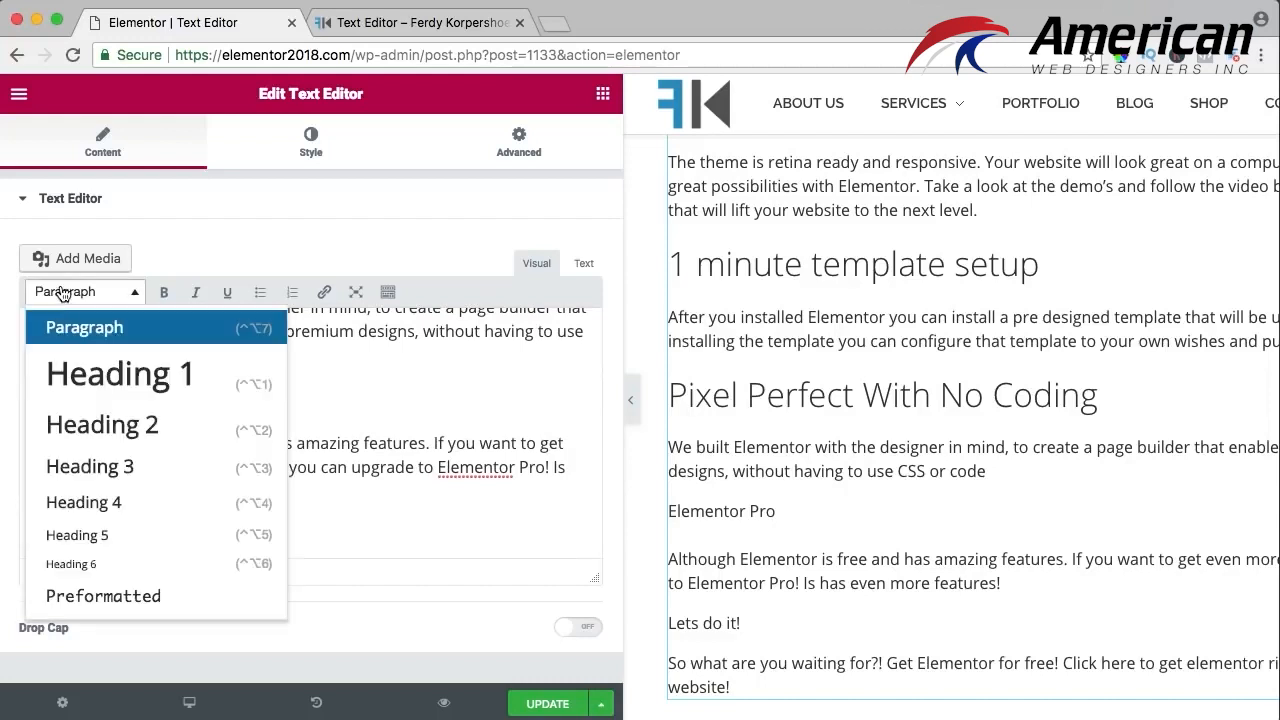
{"action": "left_click", "coordinate": [103, 428]}
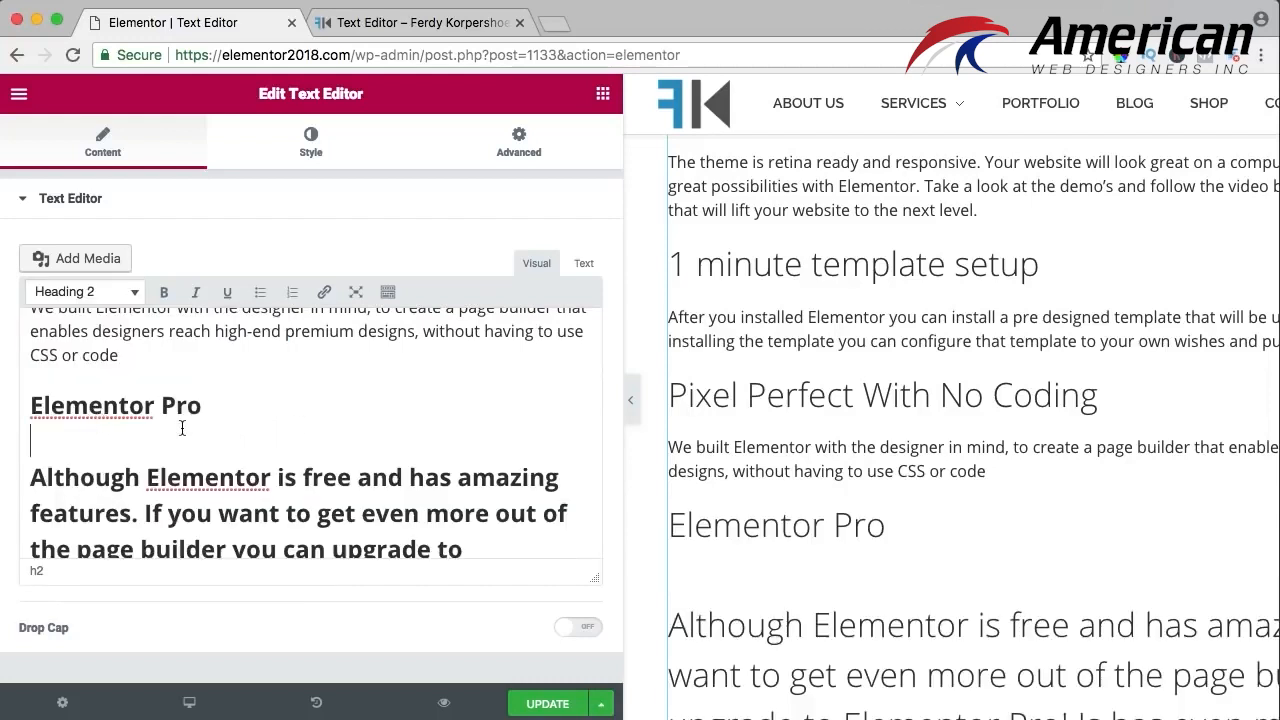
{"action": "left_click", "coordinate": [84, 292]}
{"action": "left_click", "coordinate": [85, 328]}
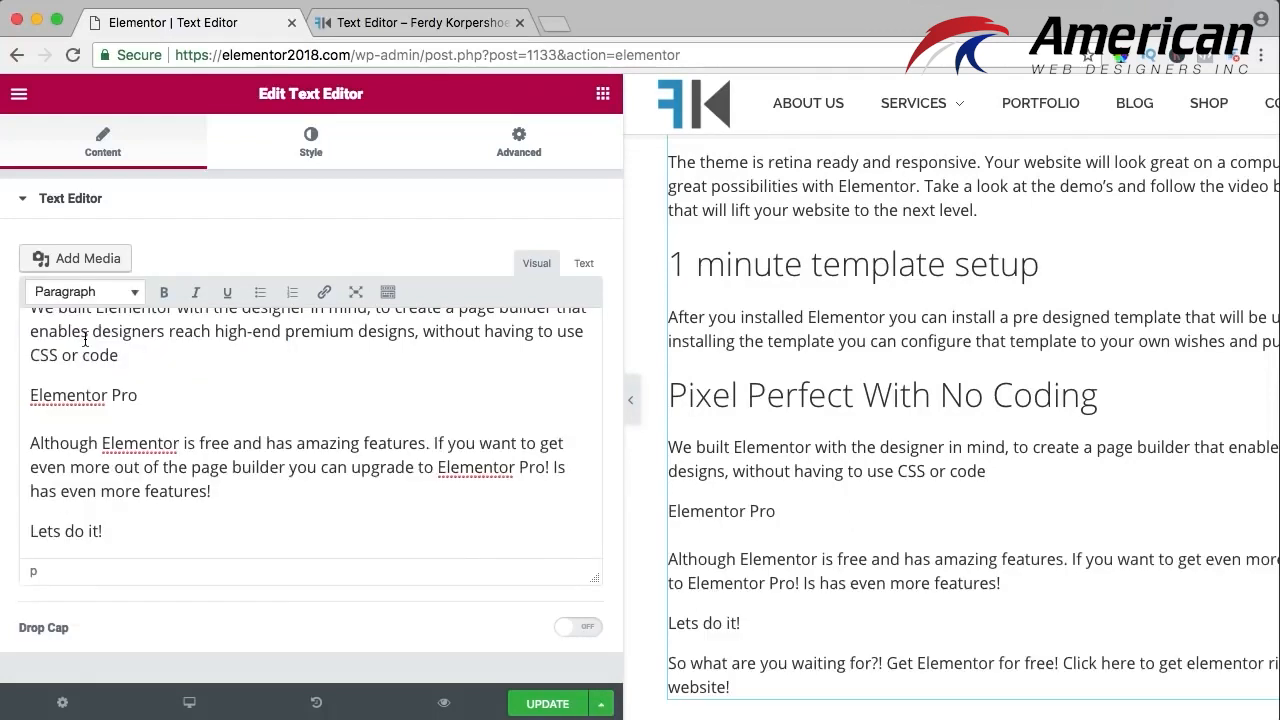
Replace the line break after "Elementor Pro" with a paragraph break and format that title as Heading 2
{"action": "key", "text": "BackSpace"}
{"action": "key", "text": "Return"}
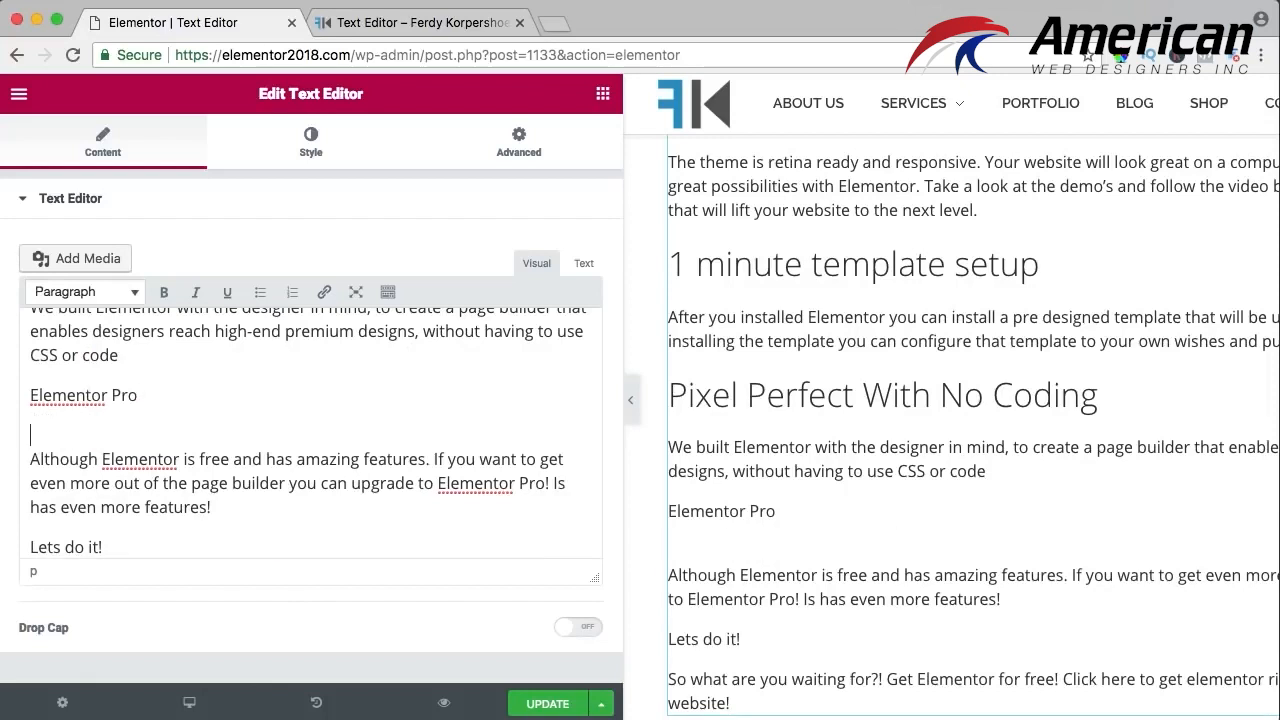
{"action": "key", "text": "BackSpace"}
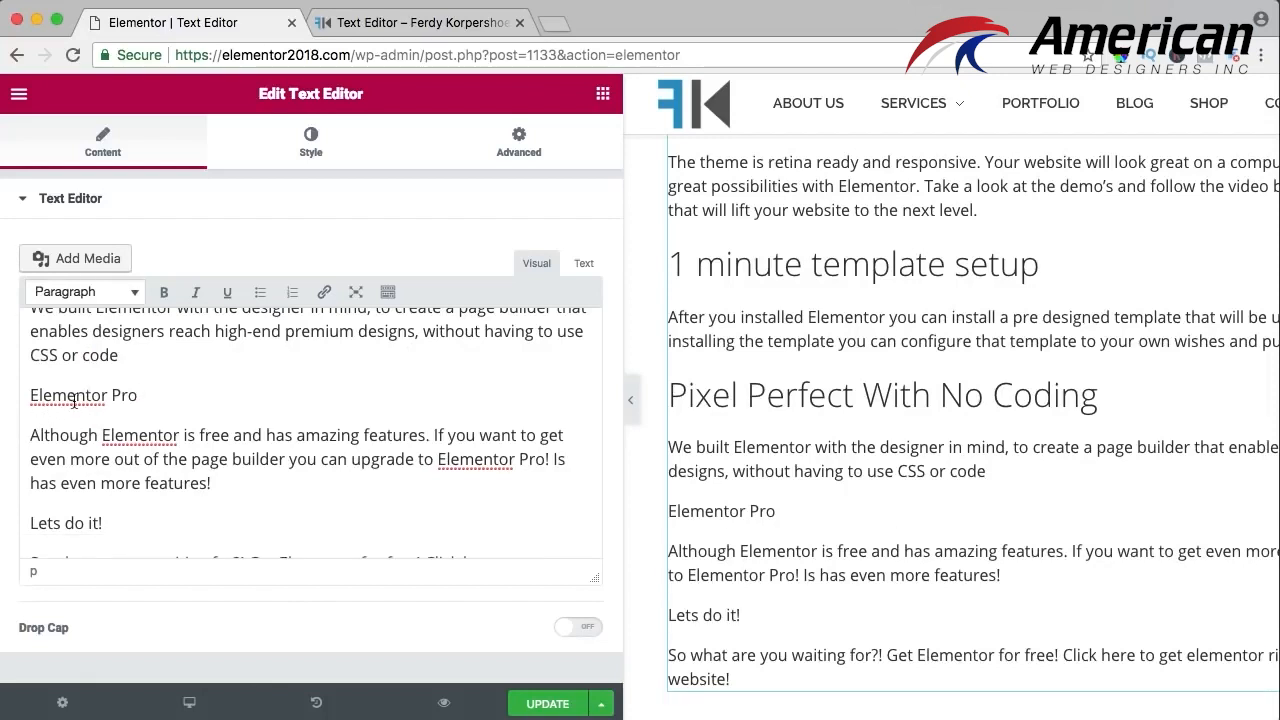
{"action": "left_click", "coordinate": [84, 292]}
{"action": "left_click", "coordinate": [100, 424]}
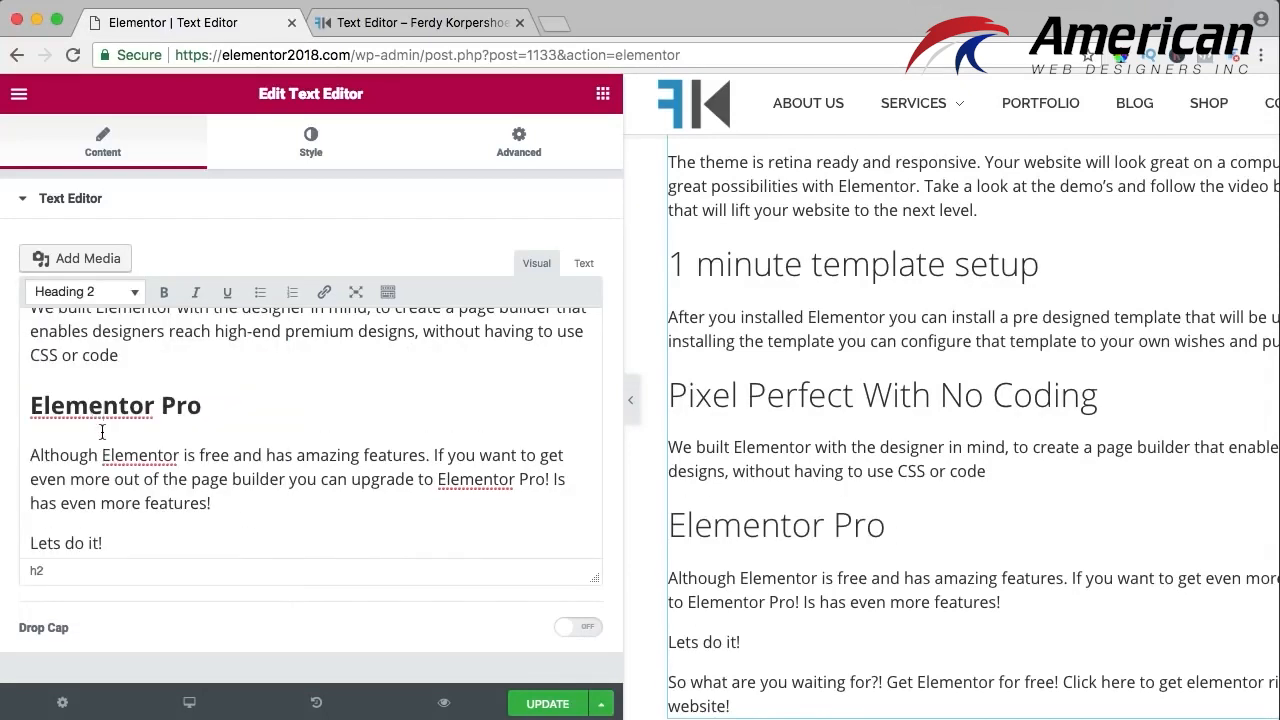
Format the "Lets do it!" line as Heading 2
{"action": "scroll", "coordinate": [102, 432], "scroll_direction": "down", "scroll_amount": 2}
{"action": "left_click", "coordinate": [65, 466]}
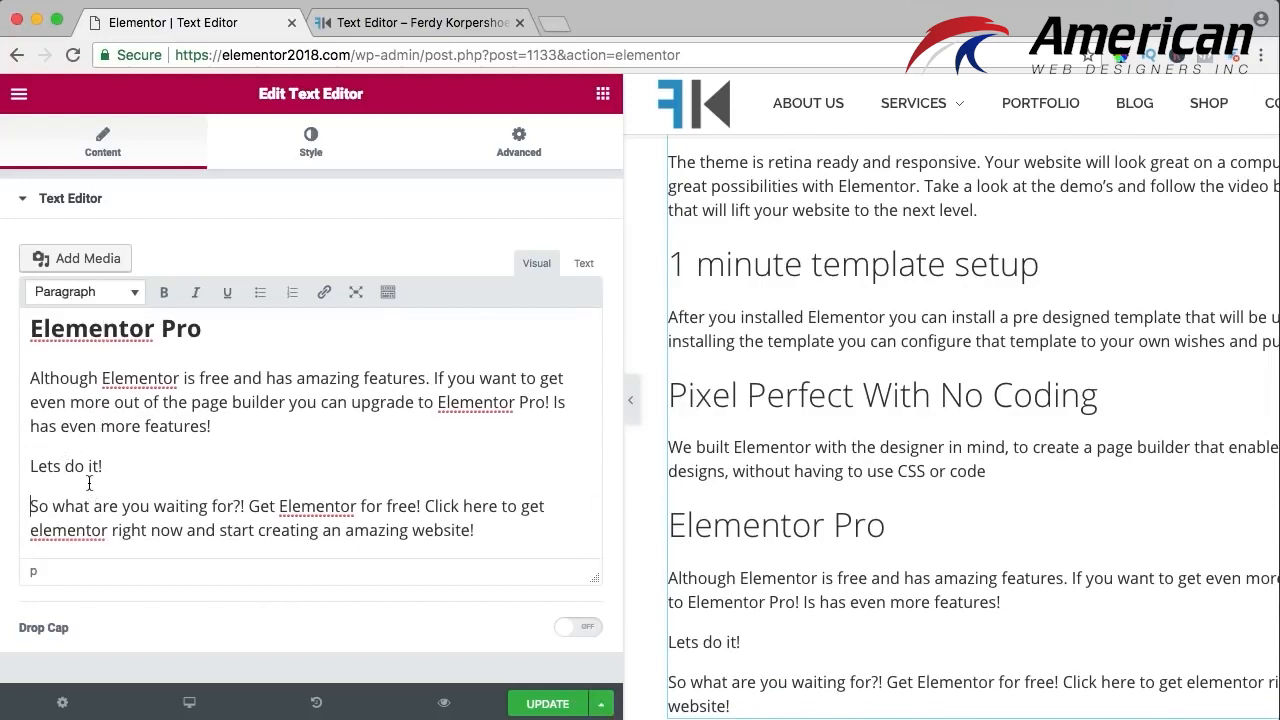
{"action": "left_click", "coordinate": [93, 291]}
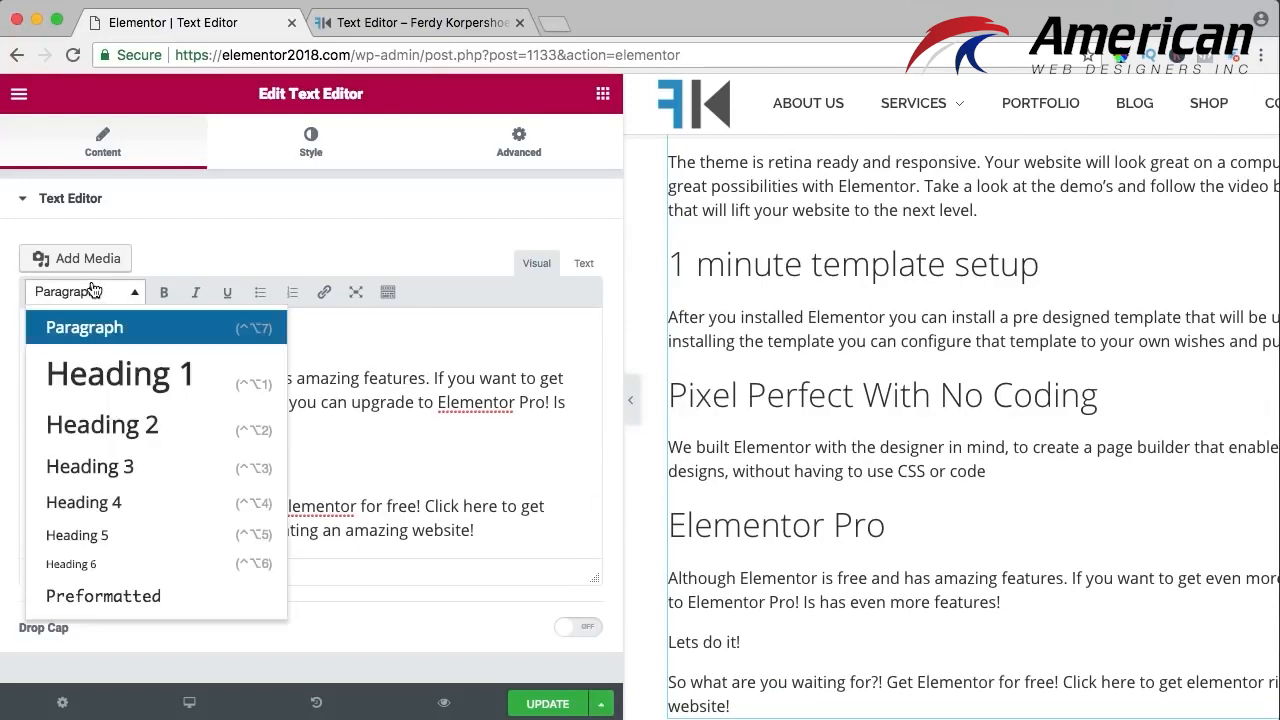
{"action": "left_click", "coordinate": [100, 424]}
{"action": "scroll", "coordinate": [238, 480], "scroll_direction": "down", "scroll_amount": 1}
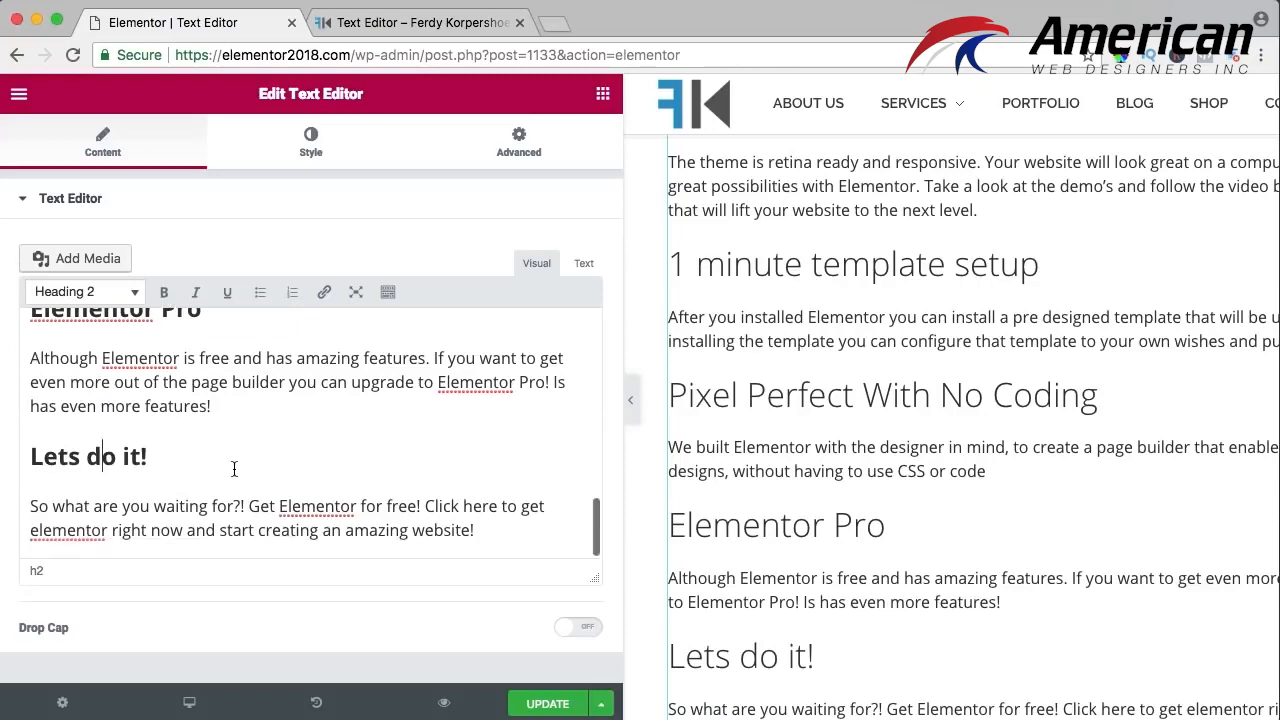
Return to the start of the text and show the additional row of formatting tools
{"action": "scroll", "coordinate": [337, 466], "scroll_direction": "up", "scroll_amount": 3}
{"action": "scroll", "coordinate": [1041, 408], "scroll_direction": "up", "scroll_amount": 5}
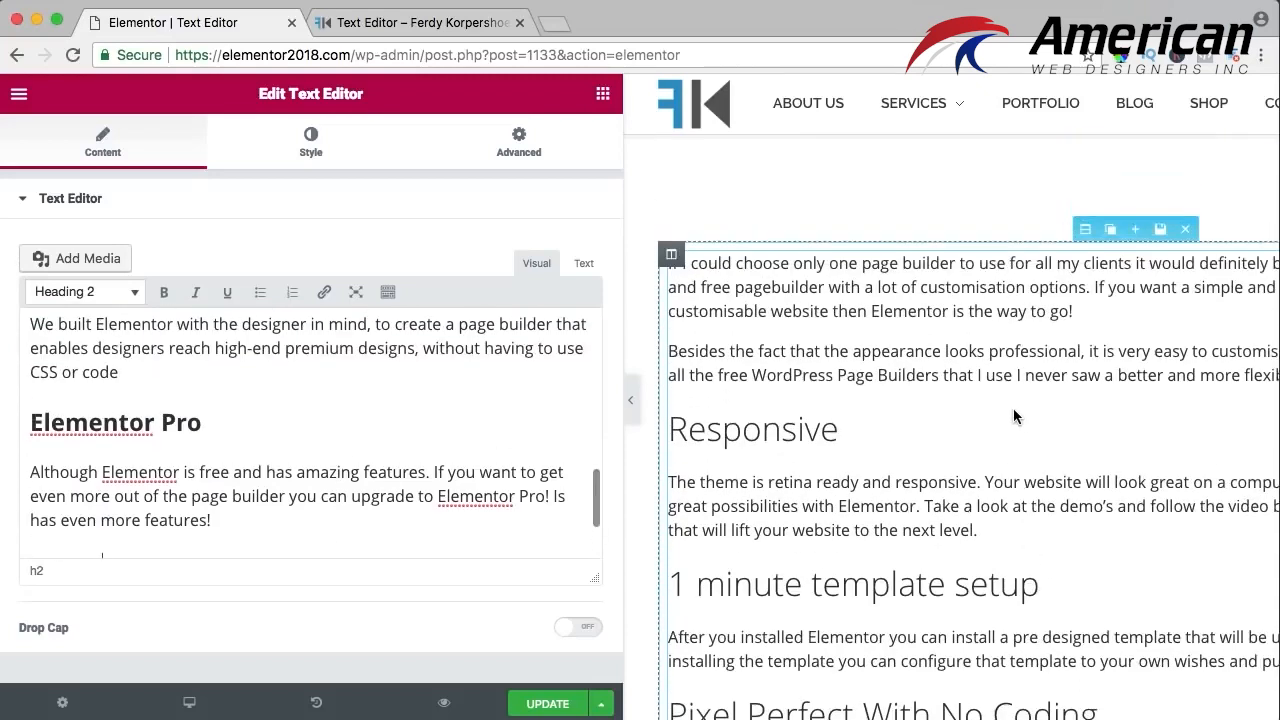
{"action": "scroll", "coordinate": [281, 428], "scroll_direction": "up", "scroll_amount": 5}
{"action": "scroll", "coordinate": [281, 428], "scroll_direction": "up", "scroll_amount": 5}
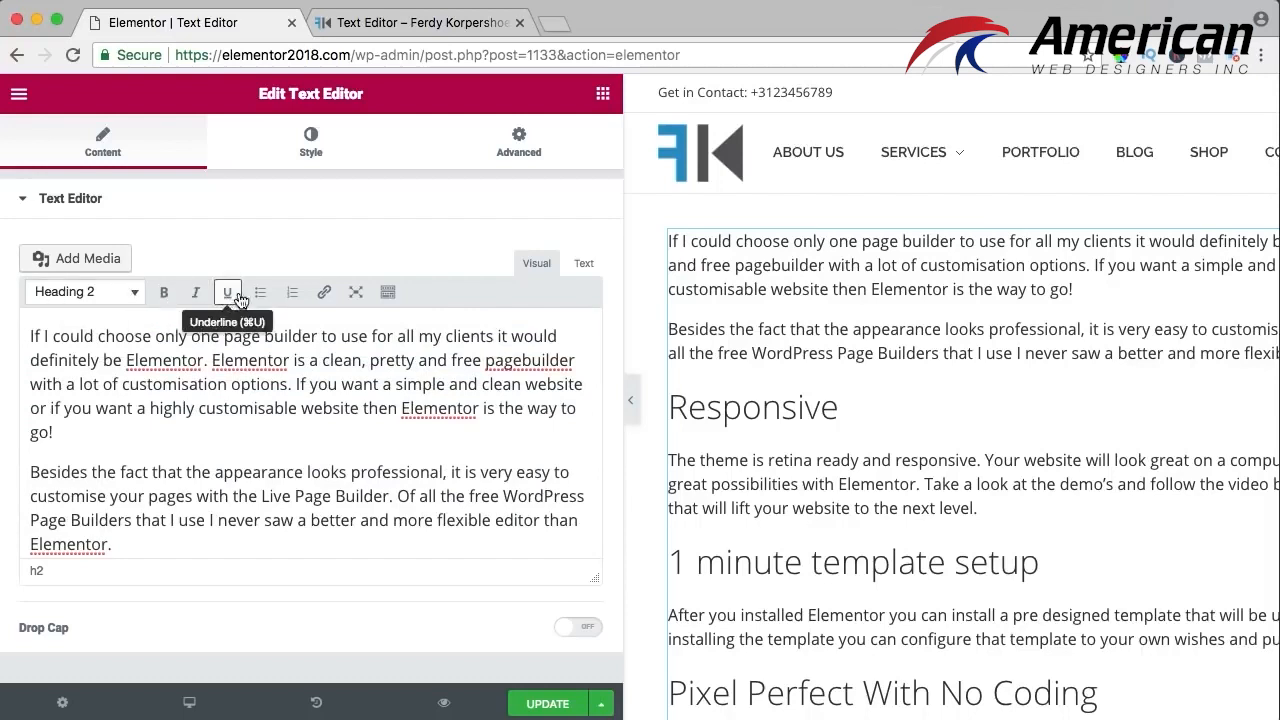
{"action": "left_click", "coordinate": [388, 294]}
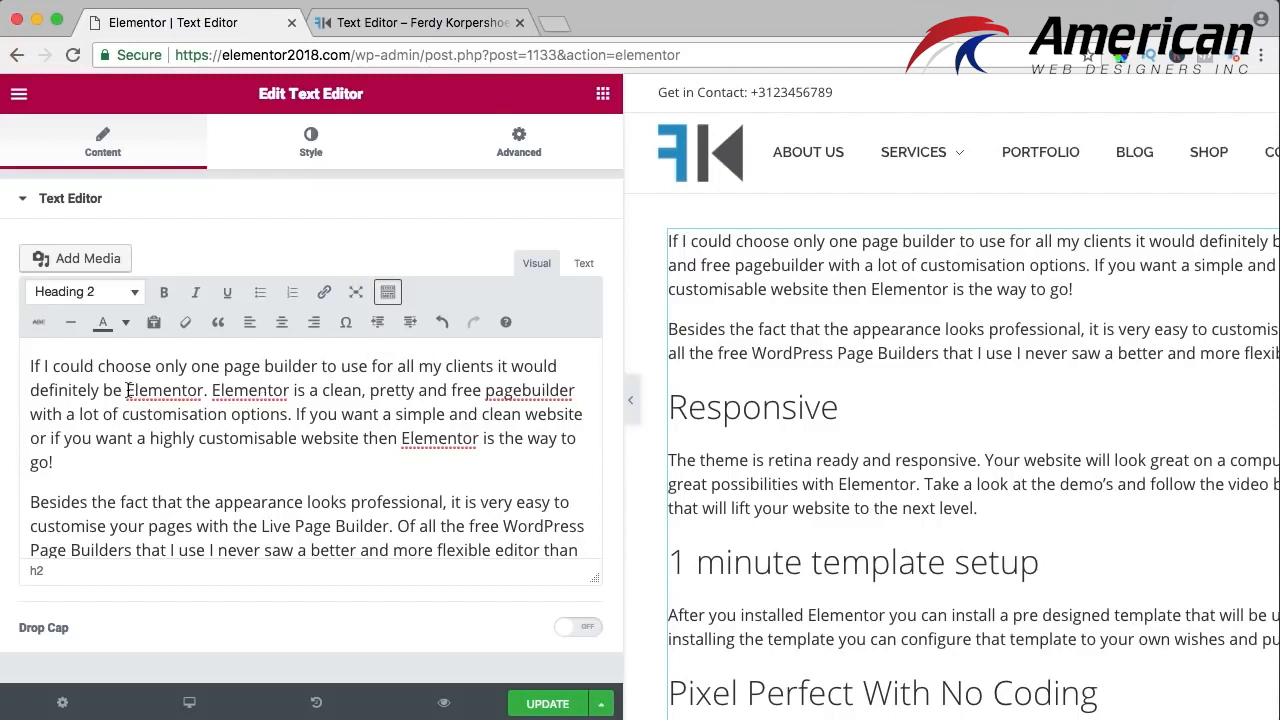
Make the first "Elementor" bold, correct "pagebuilder" to "page builder", and make it bold and italic
{"action": "left_click_drag", "start_coordinate": [128, 390], "coordinate": [204, 390]}
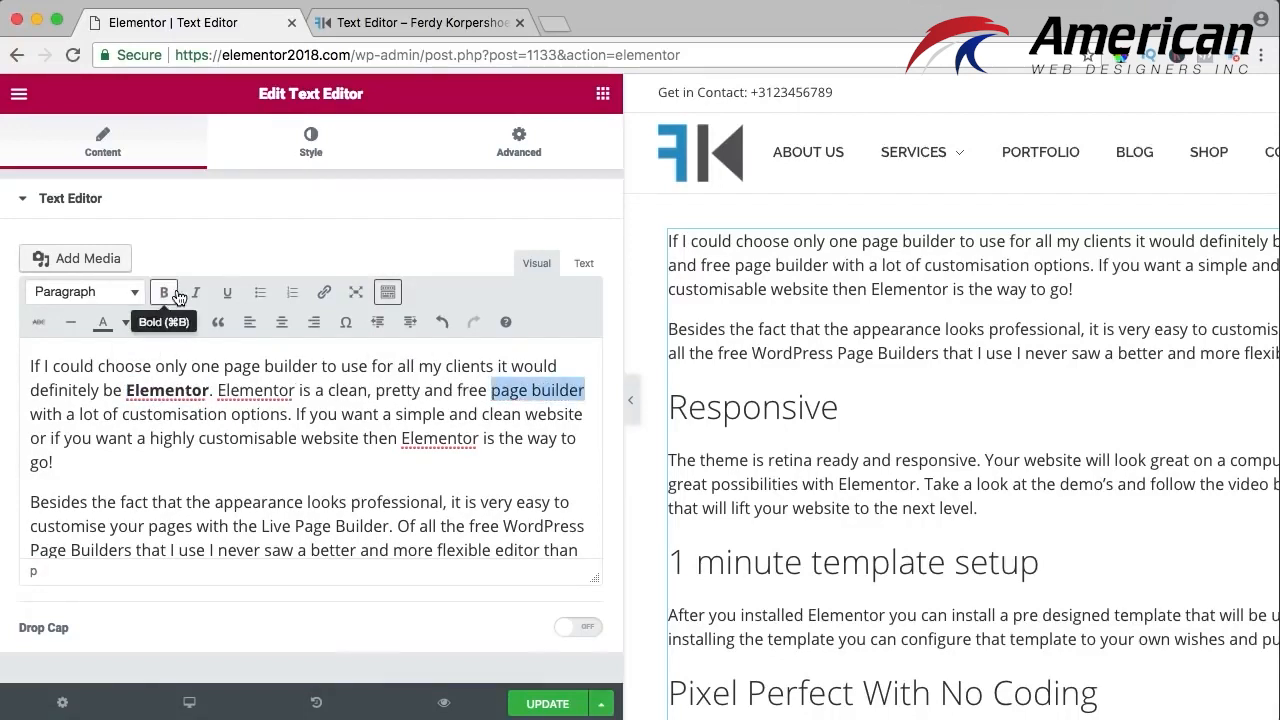
{"action": "left_click", "coordinate": [164, 292]}
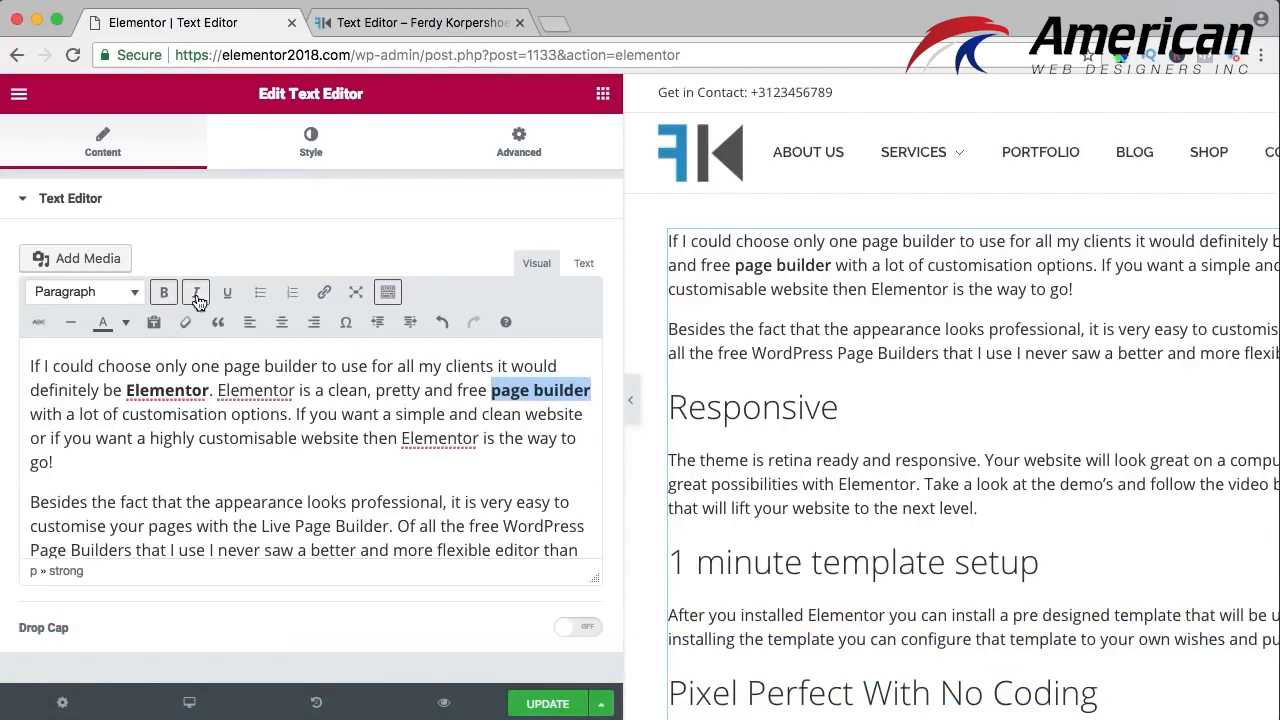
{"action": "left_click", "coordinate": [197, 294]}
Make "Elementor" before "is the way to go!" magenta, bold, italic and underlined, and turn the first paragraph into a blockquote
{"action": "left_click", "coordinate": [404, 439]}
{"action": "left_click_drag", "start_coordinate": [404, 439], "coordinate": [478, 440]}
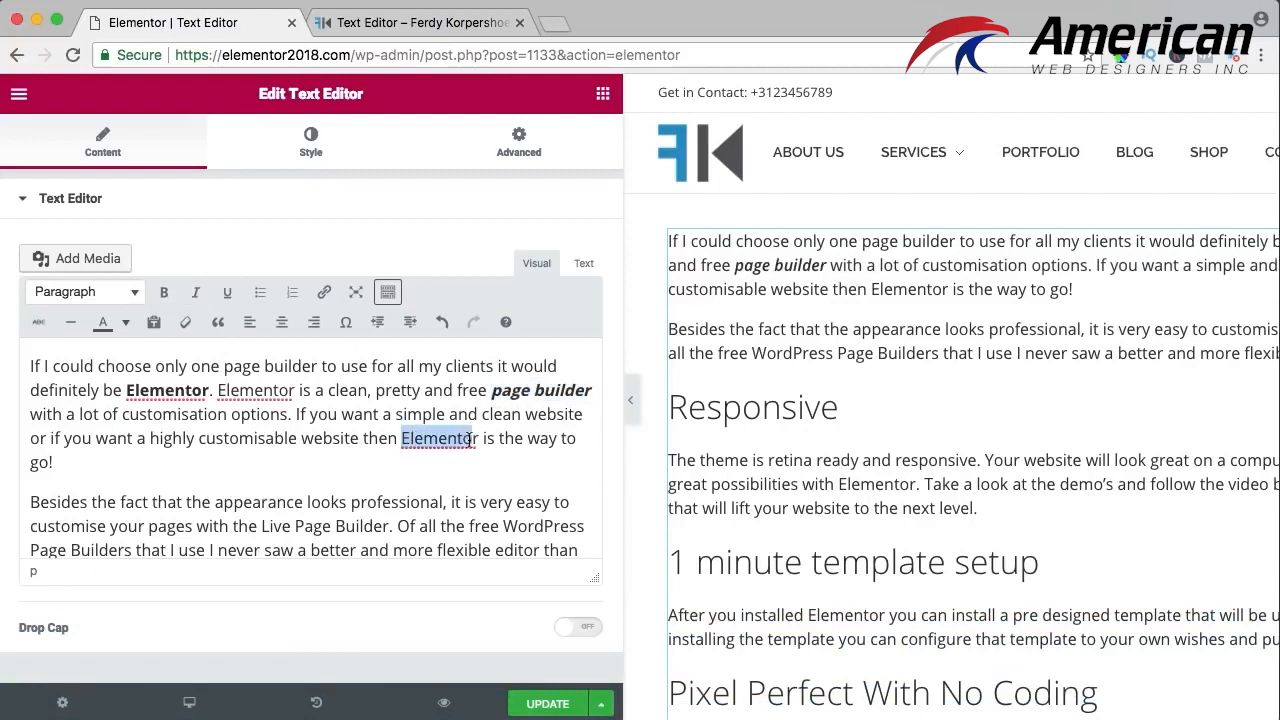
{"action": "left_click", "coordinate": [125, 322]}
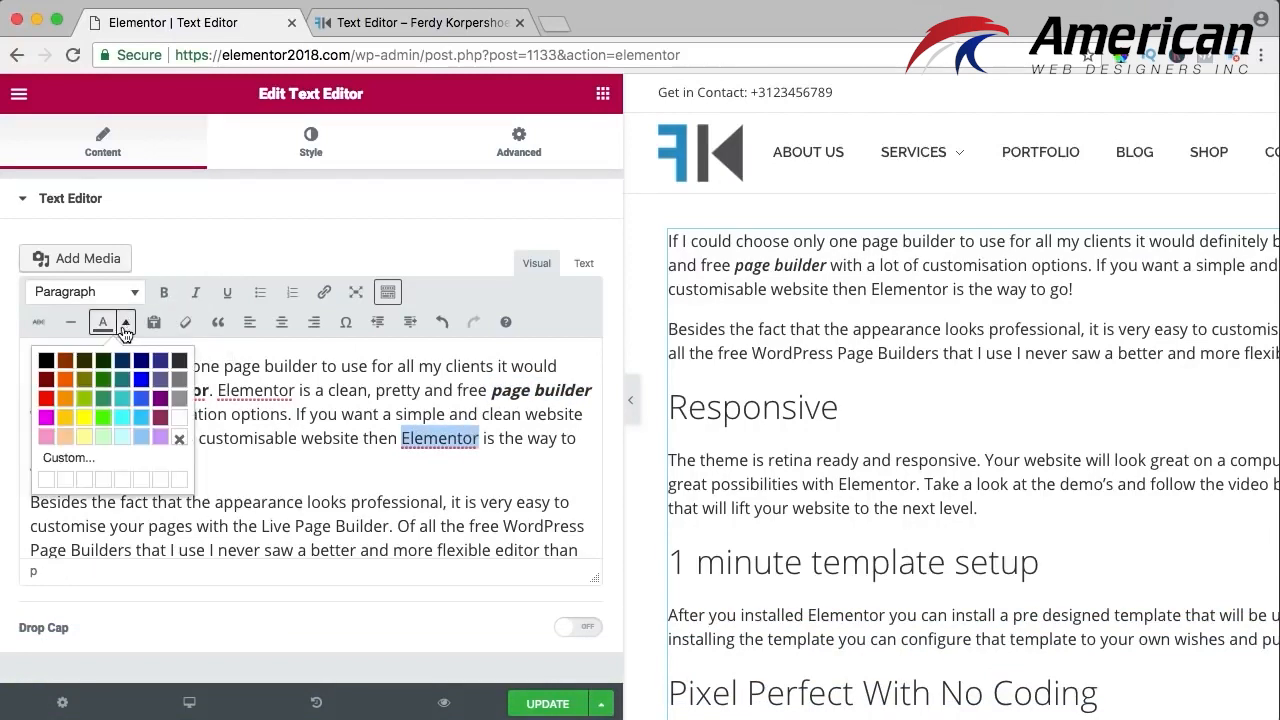
{"action": "left_click", "coordinate": [47, 418]}
{"action": "left_click", "coordinate": [164, 292]}
{"action": "left_click", "coordinate": [195, 292]}
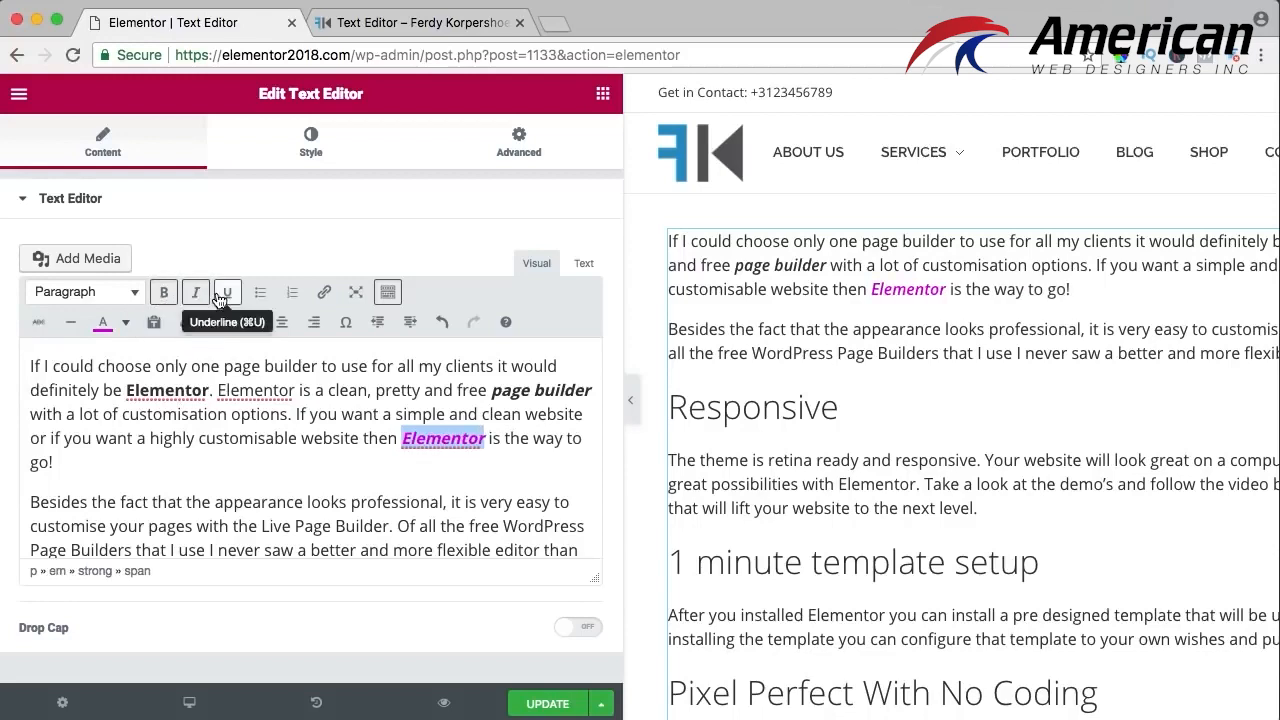
{"action": "left_click", "coordinate": [227, 292]}
{"action": "left_click", "coordinate": [218, 322]}
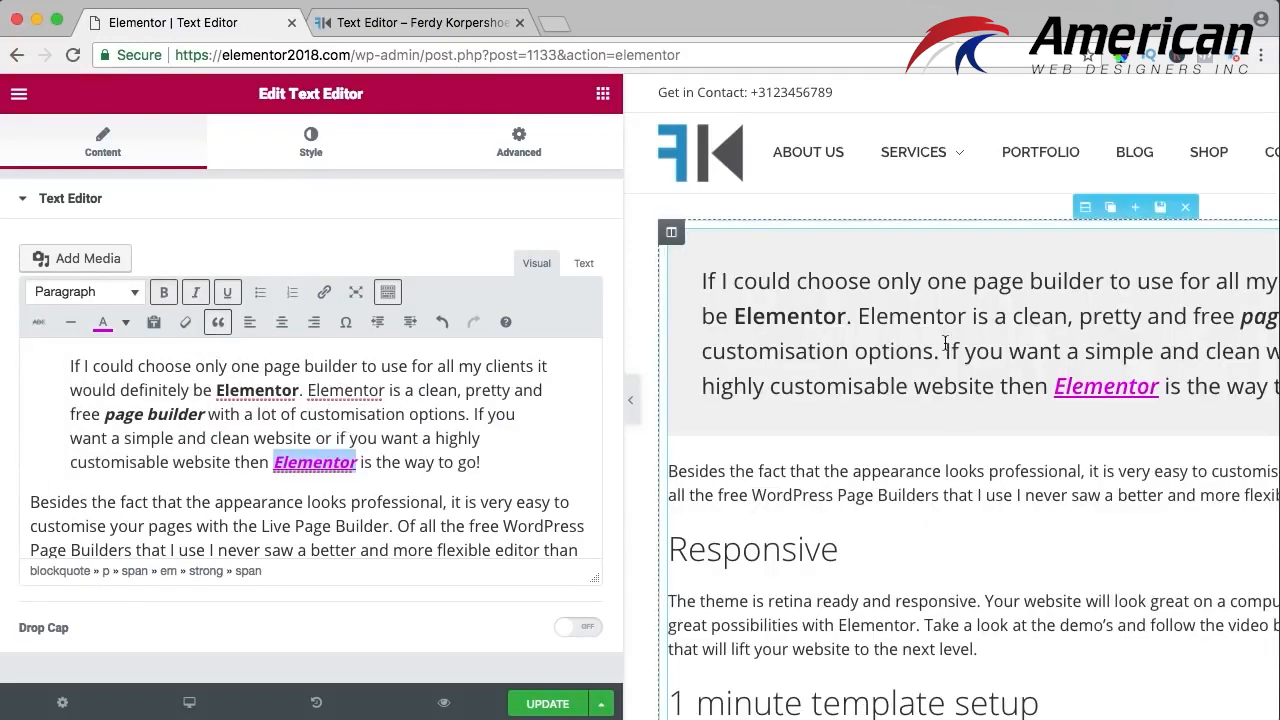
Color the "Responsive" heading green (#339966) and make it bold
{"action": "scroll", "coordinate": [179, 502], "scroll_direction": "down", "scroll_amount": 3}
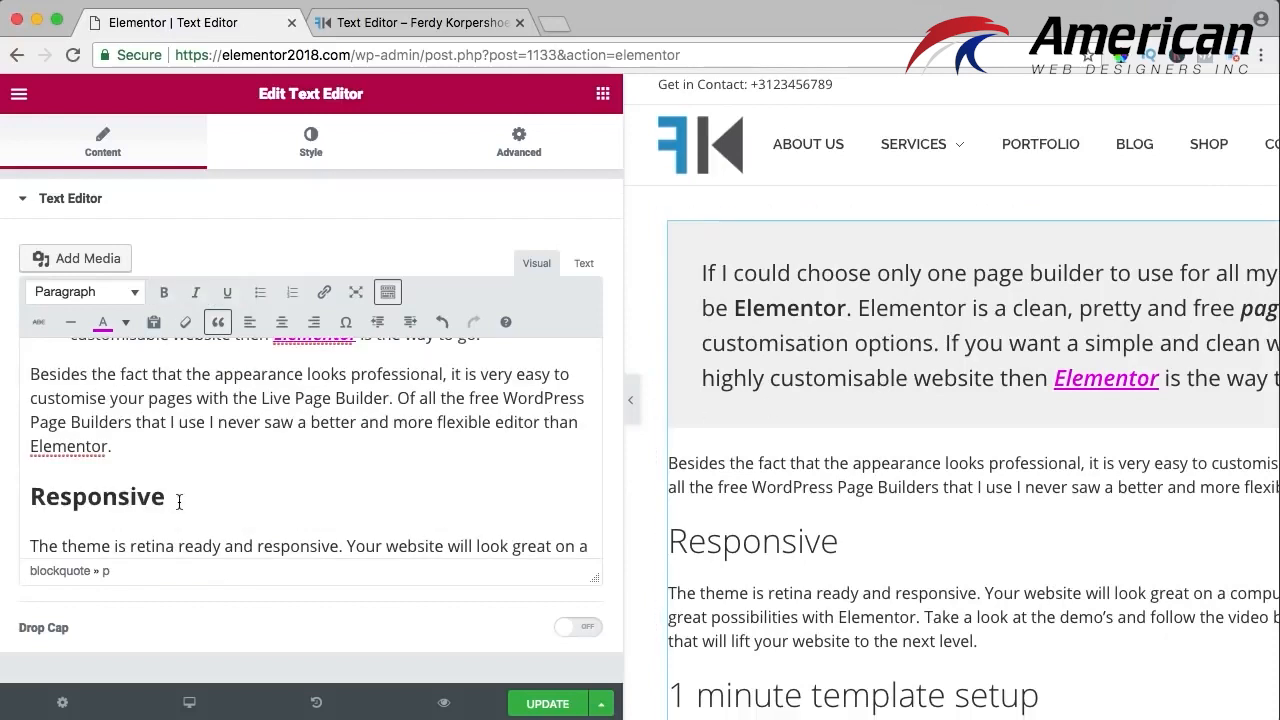
{"action": "left_click_drag", "start_coordinate": [179, 502], "coordinate": [17, 499]}
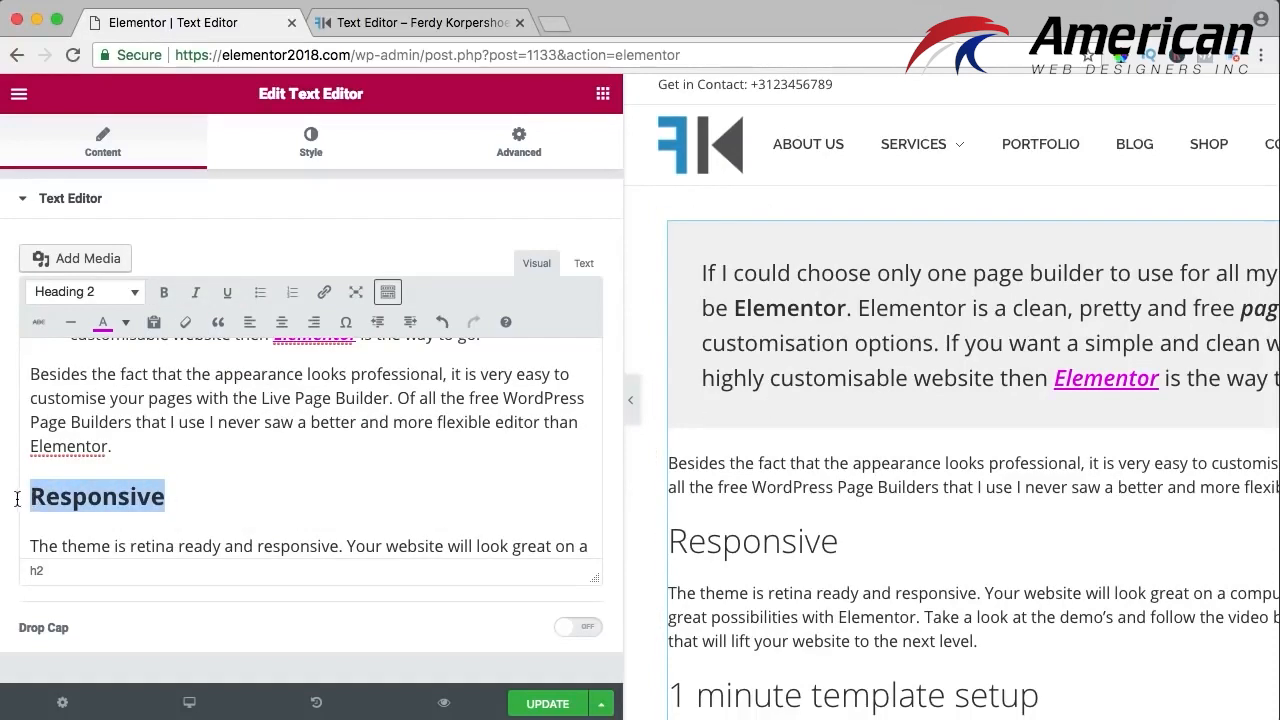
{"action": "left_click", "coordinate": [125, 322]}
{"action": "left_click", "coordinate": [101, 405]}
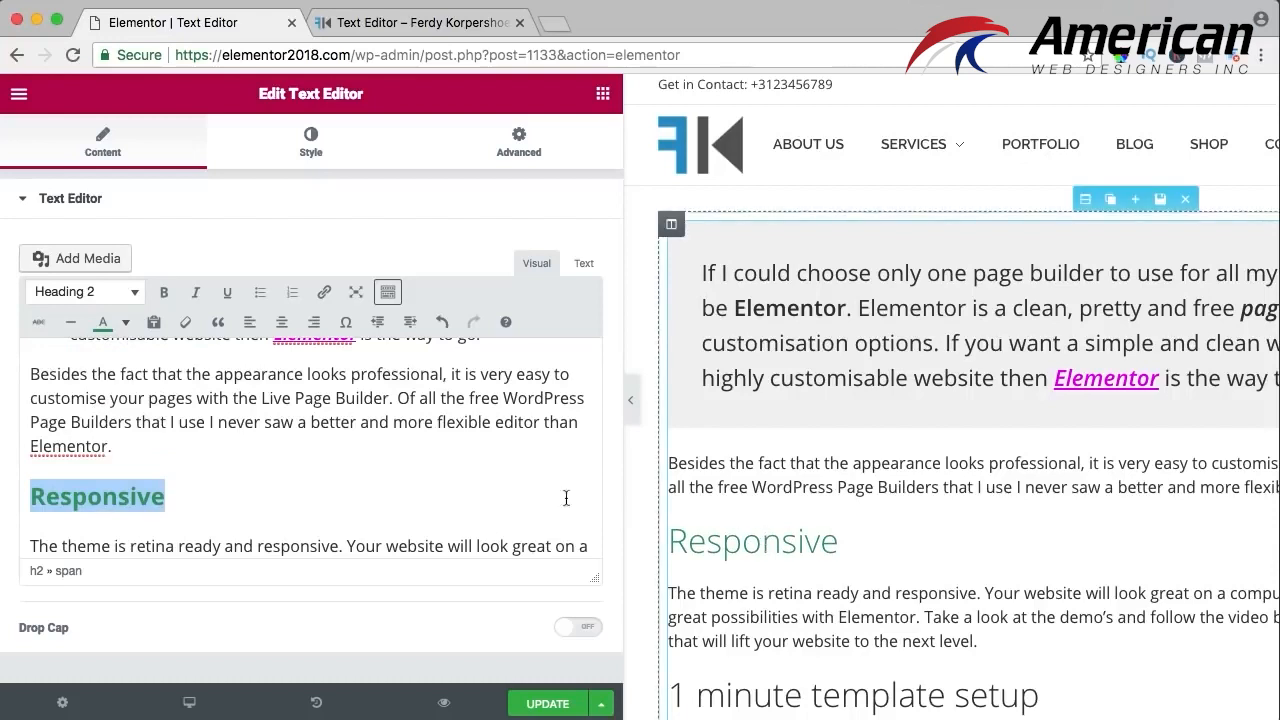
{"action": "left_click", "coordinate": [166, 296]}
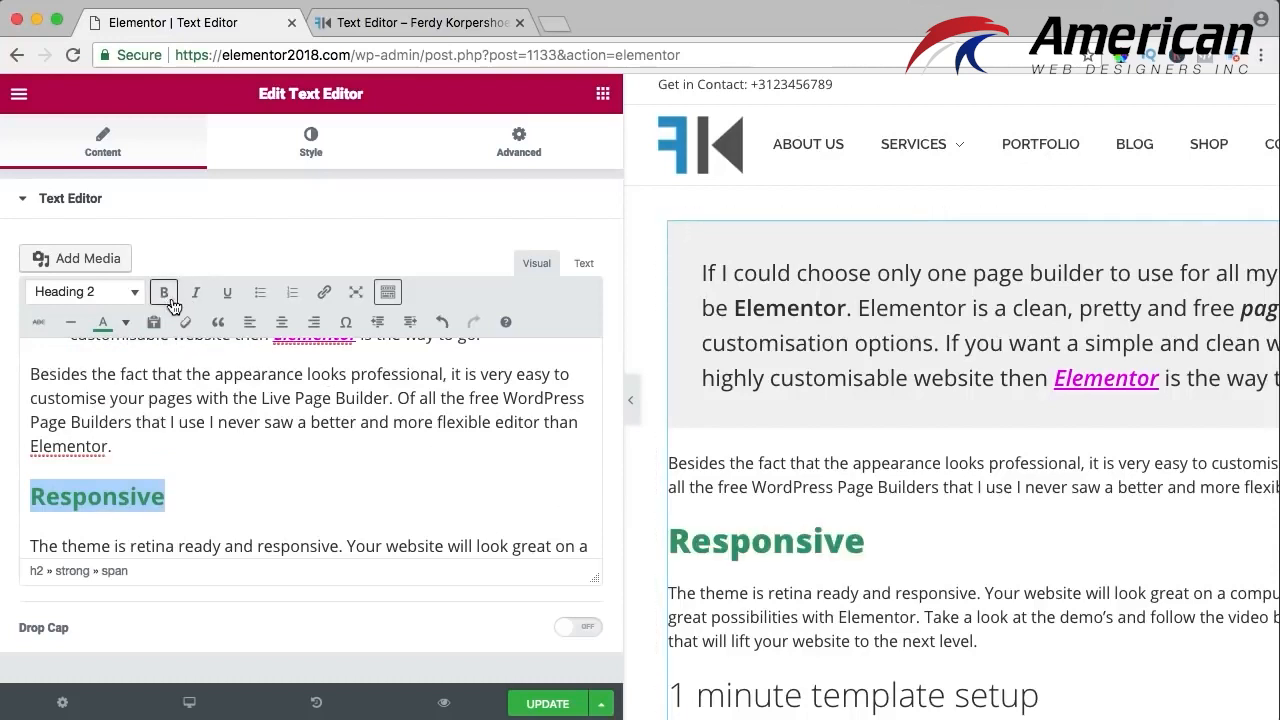
{"action": "left_click", "coordinate": [343, 458]}
Look at the HTML source of the formatted text and return to the visual editing view
{"action": "scroll", "coordinate": [420, 420], "scroll_direction": "up", "scroll_amount": 3}
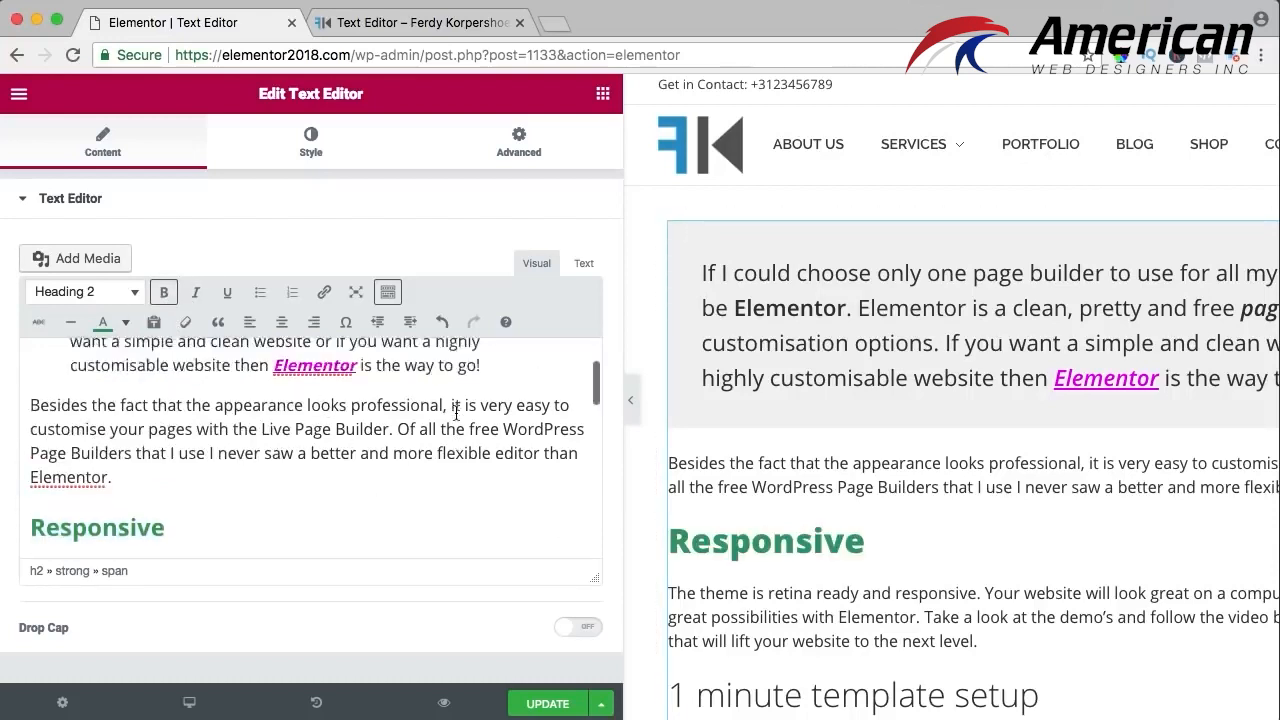
{"action": "left_click", "coordinate": [583, 266]}
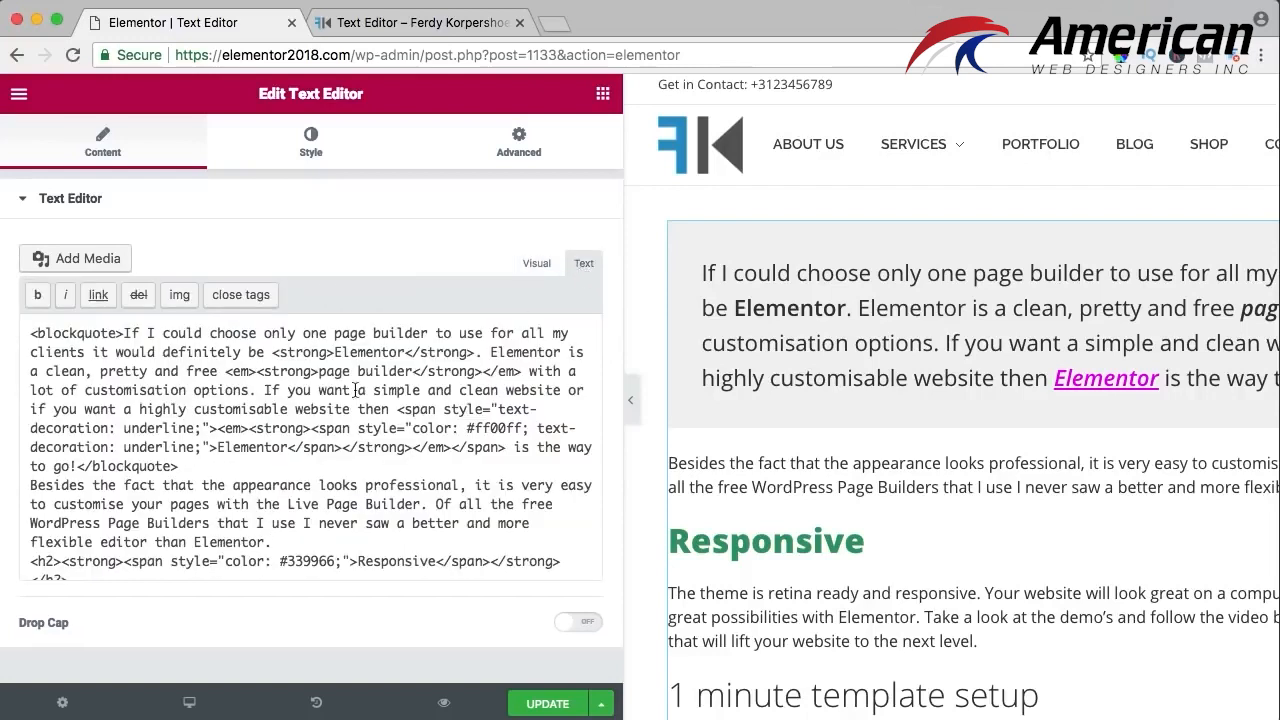
{"action": "left_click", "coordinate": [538, 264]}
{"action": "left_click", "coordinate": [74, 366]}
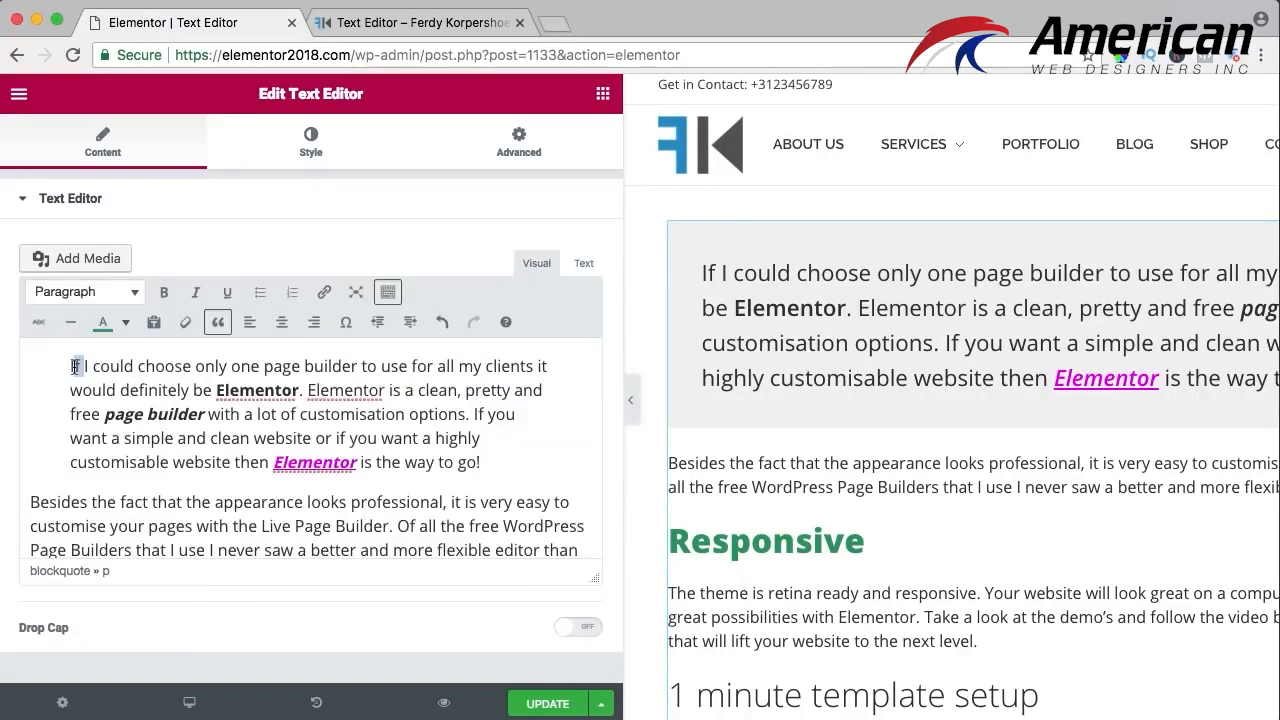
Examine the blockquote tags around the first paragraph in the HTML source, and return to the visual editing view
{"action": "left_click", "coordinate": [141, 372]}
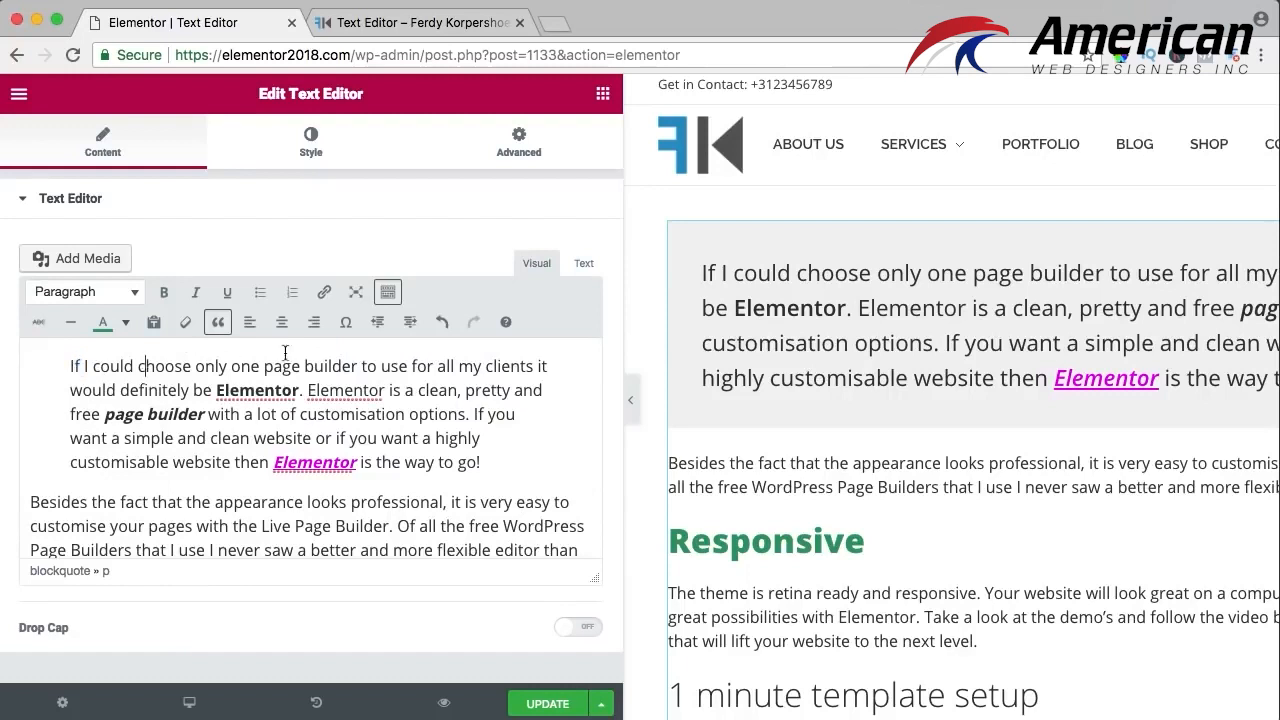
{"action": "left_click", "coordinate": [585, 265]}
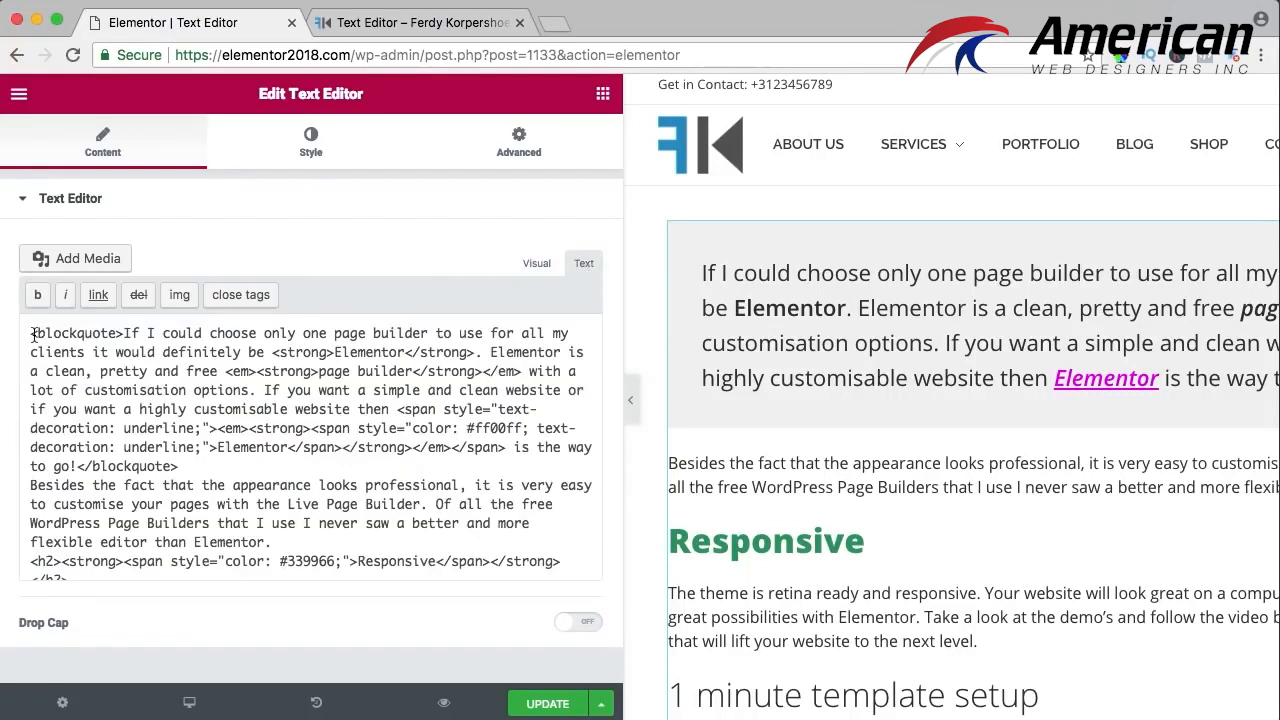
{"action": "left_click_drag", "start_coordinate": [34, 336], "coordinate": [119, 336]}
{"action": "left_click", "coordinate": [146, 351]}
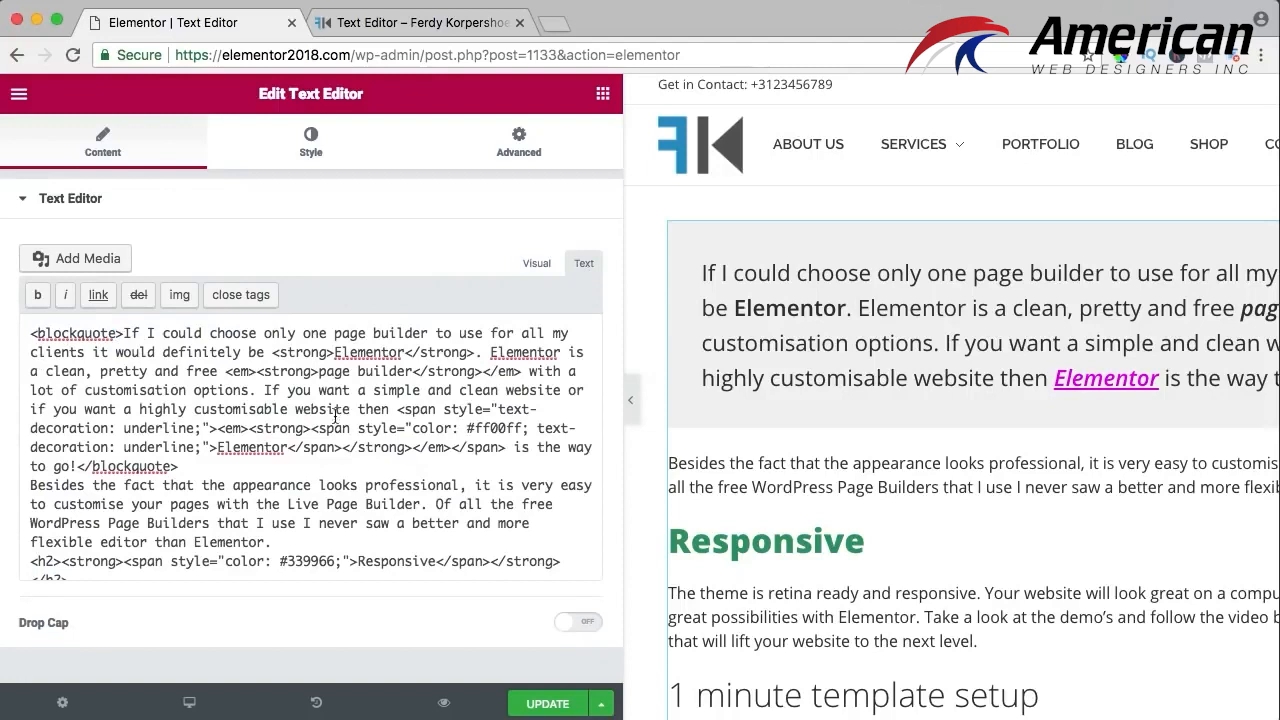
{"action": "left_click", "coordinate": [536, 265]}
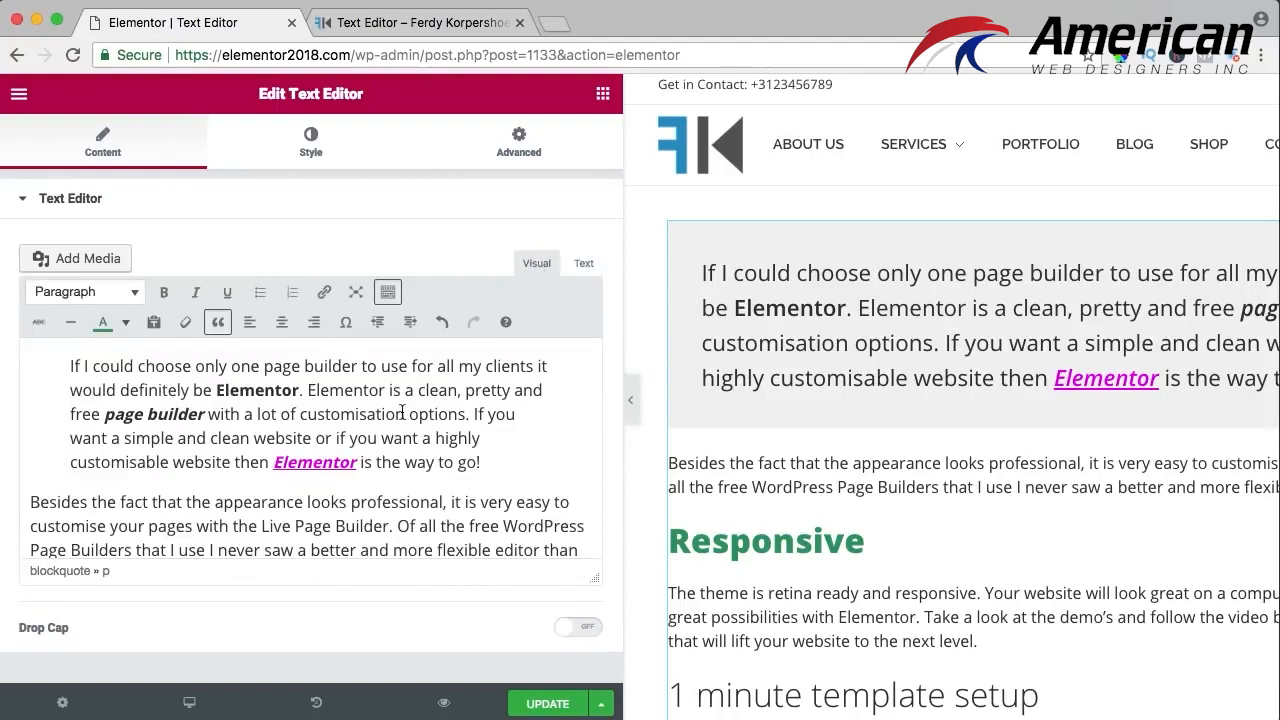
Right-align the paragraph below the "Responsive" heading
{"action": "scroll", "coordinate": [378, 403], "scroll_direction": "down", "scroll_amount": 6}
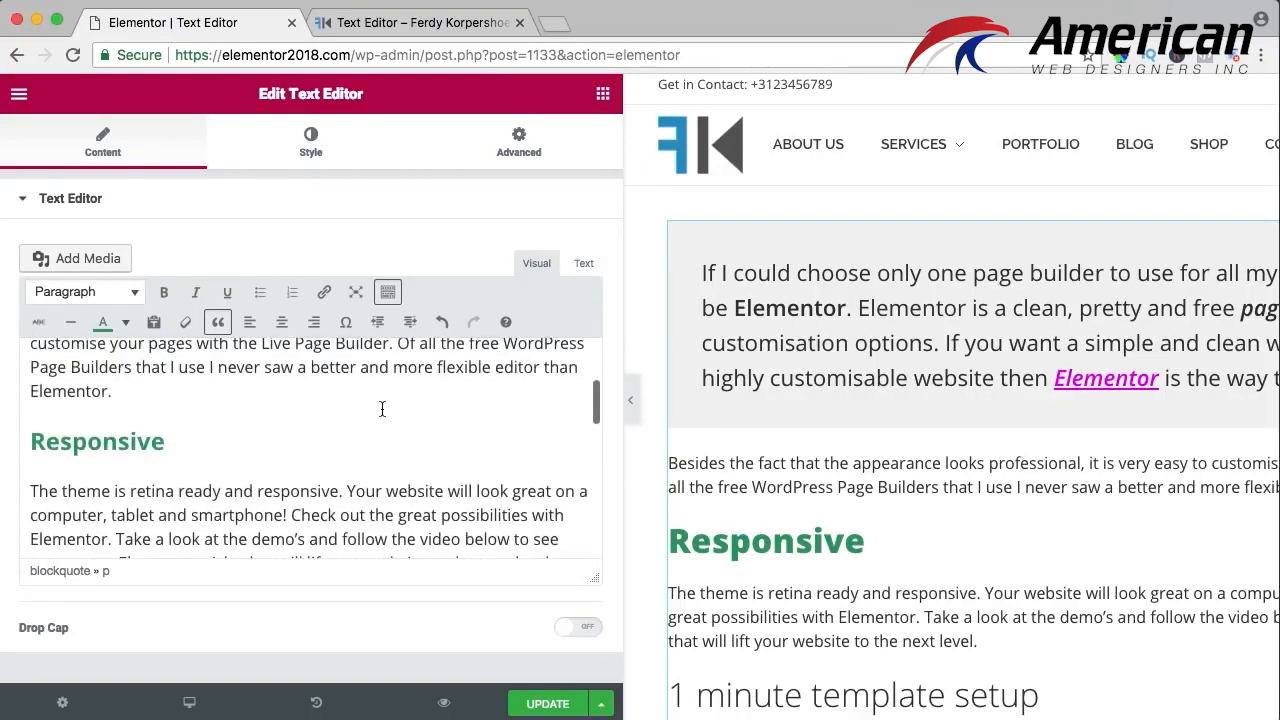
{"action": "scroll", "coordinate": [325, 484], "scroll_direction": "up", "scroll_amount": 1}
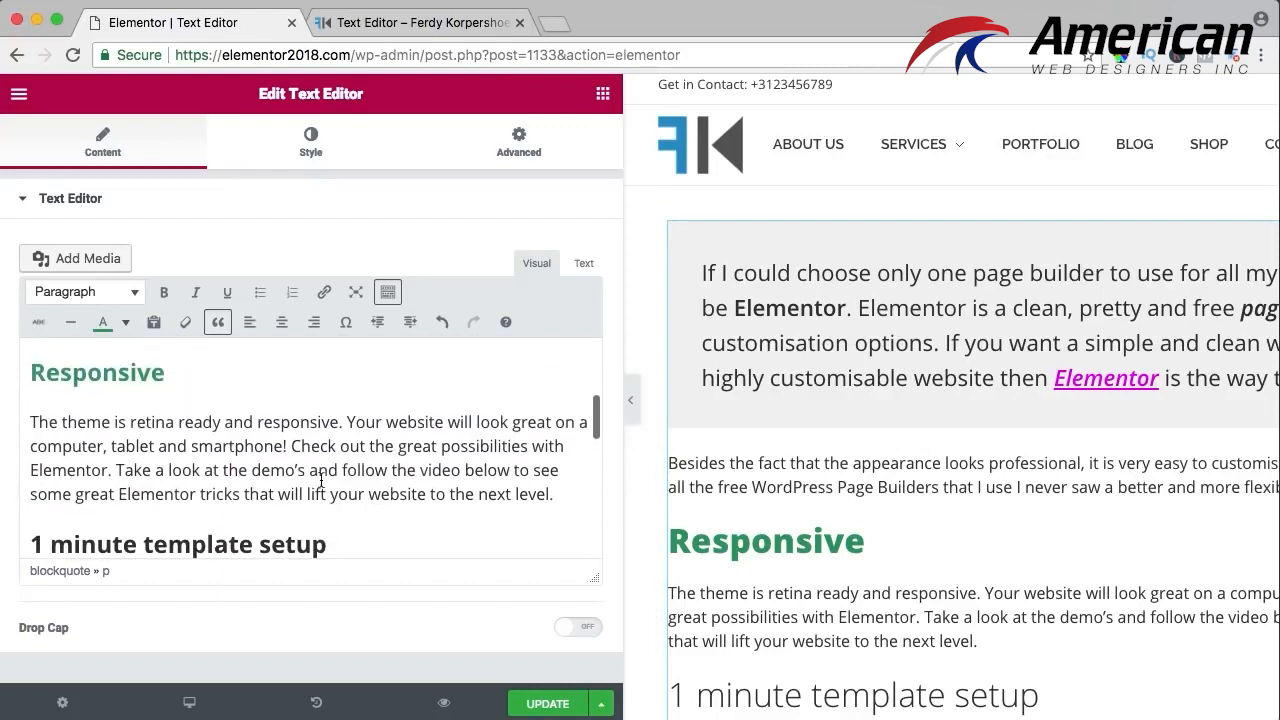
{"action": "left_click_drag", "start_coordinate": [556, 494], "coordinate": [276, 447]}
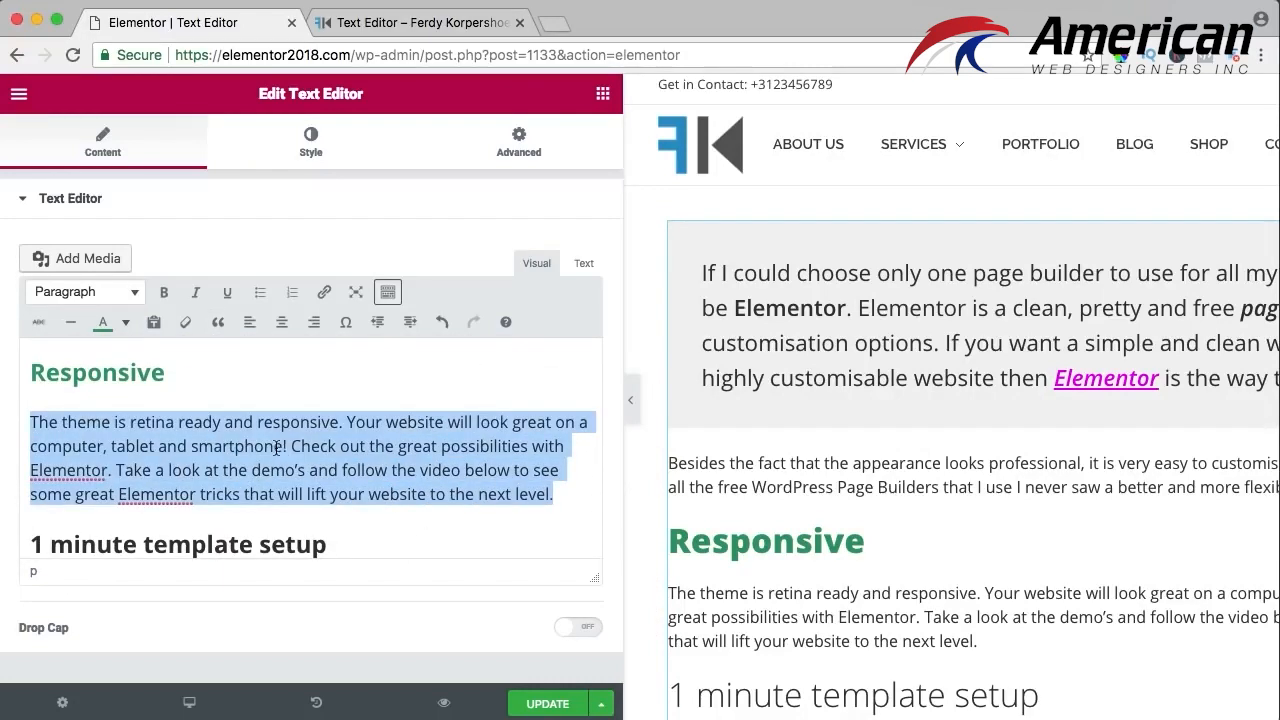
{"action": "left_click", "coordinate": [314, 321]}
{"action": "left_click", "coordinate": [450, 470]}
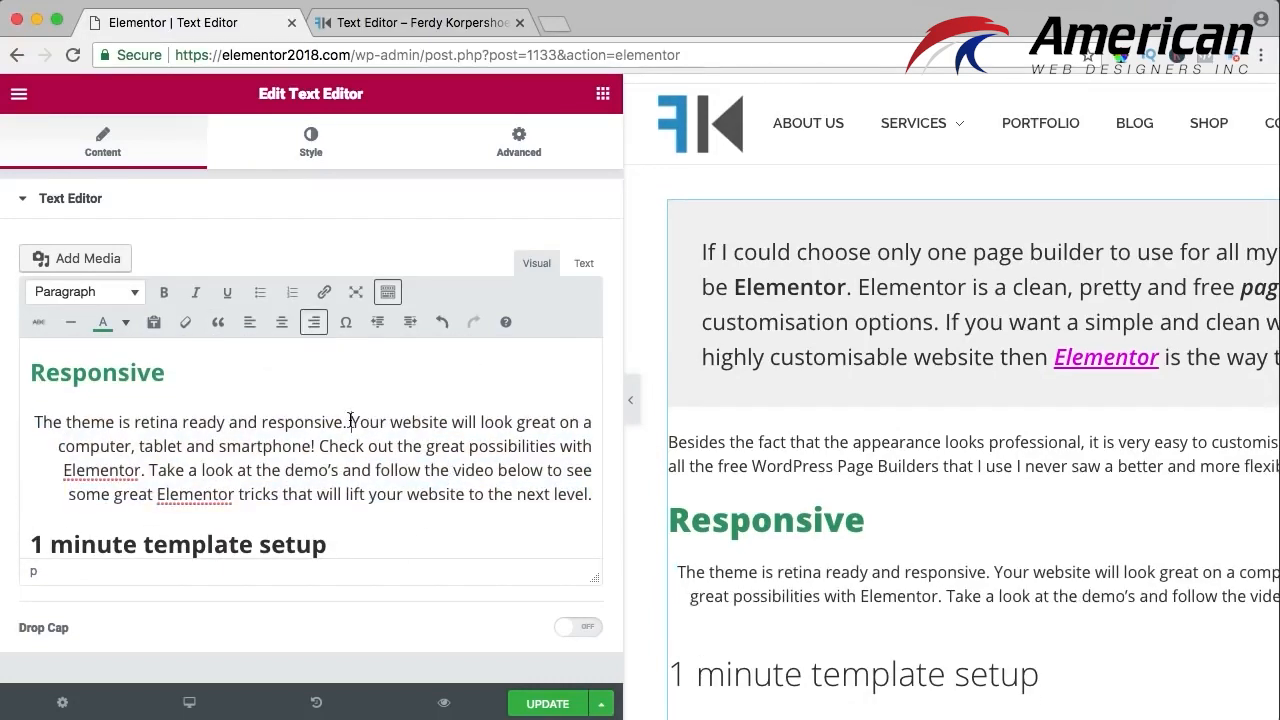
Insert line breaks after "responsive.", "computer,", "smartphone!" and "with Elementor." in the paragraph below "Responsive"
{"action": "left_click", "coordinate": [347, 422]}
{"action": "key", "text": "Return"}
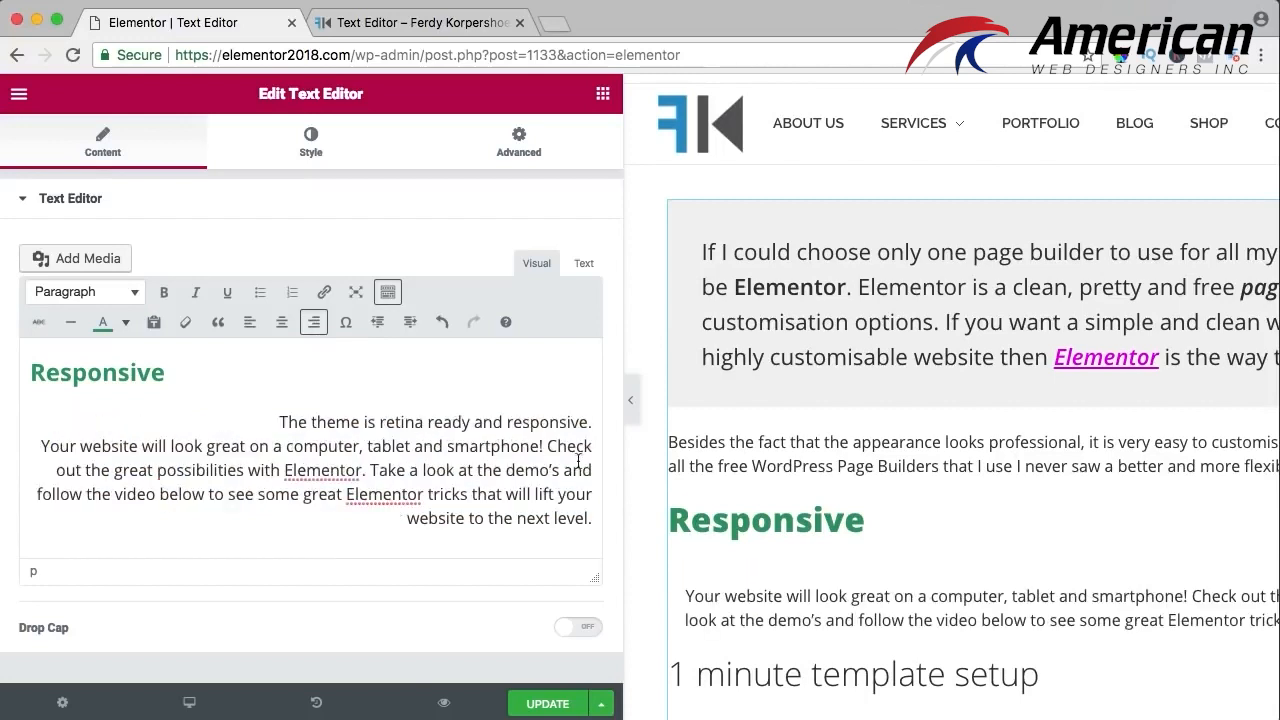
{"action": "key", "text": "shift+Return"}
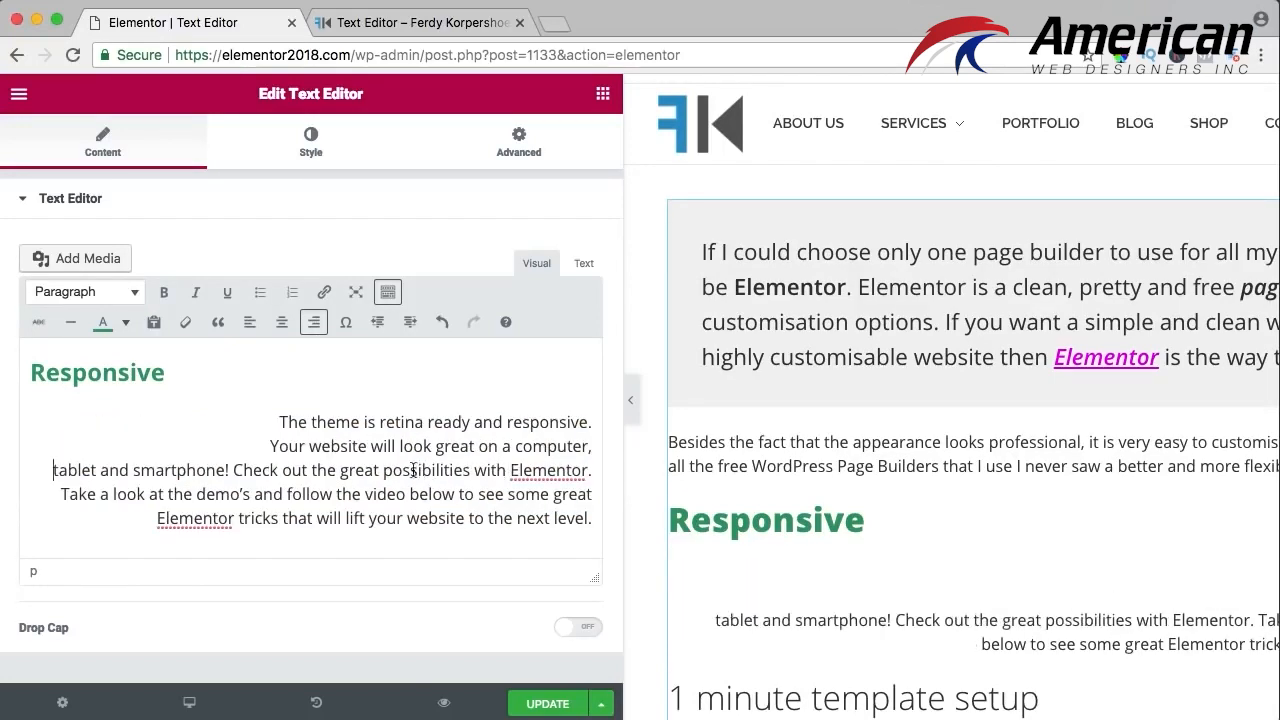
{"action": "left_click", "coordinate": [235, 470]}
{"action": "key", "text": "shift+Return"}
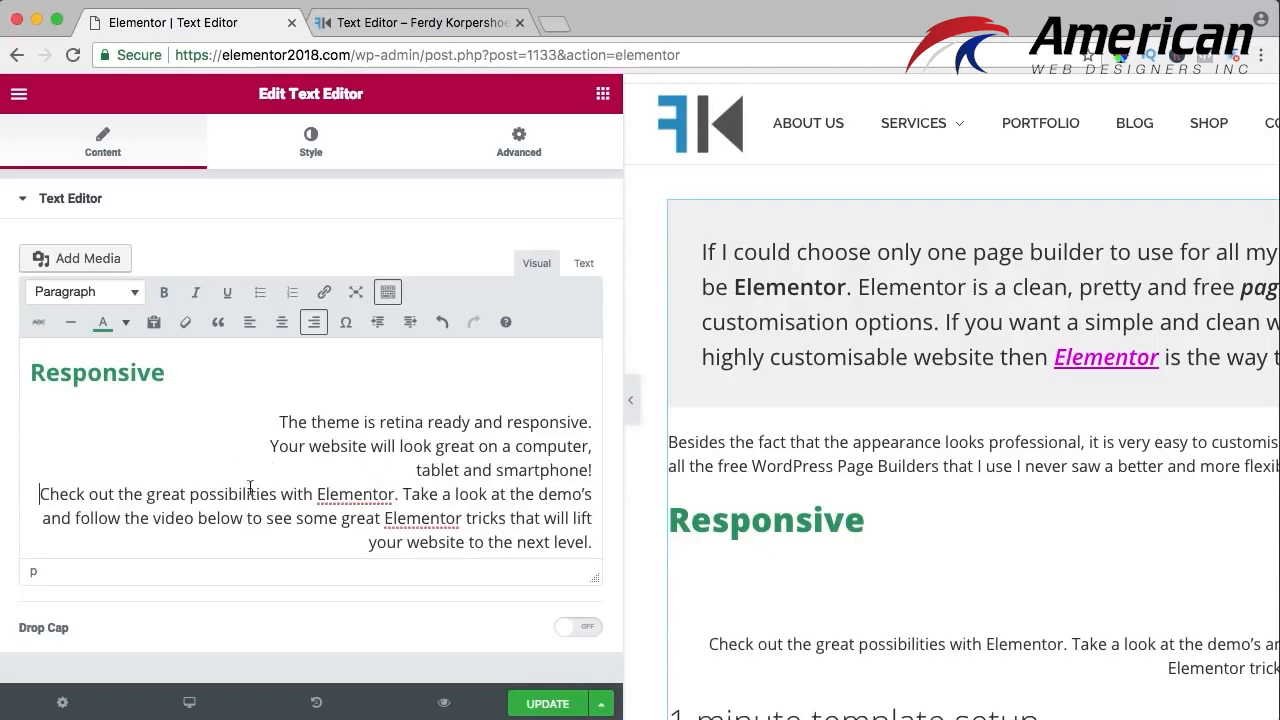
{"action": "left_click", "coordinate": [404, 494]}
{"action": "key", "text": "BackSpace"}
{"action": "key", "text": "shift+Return"}
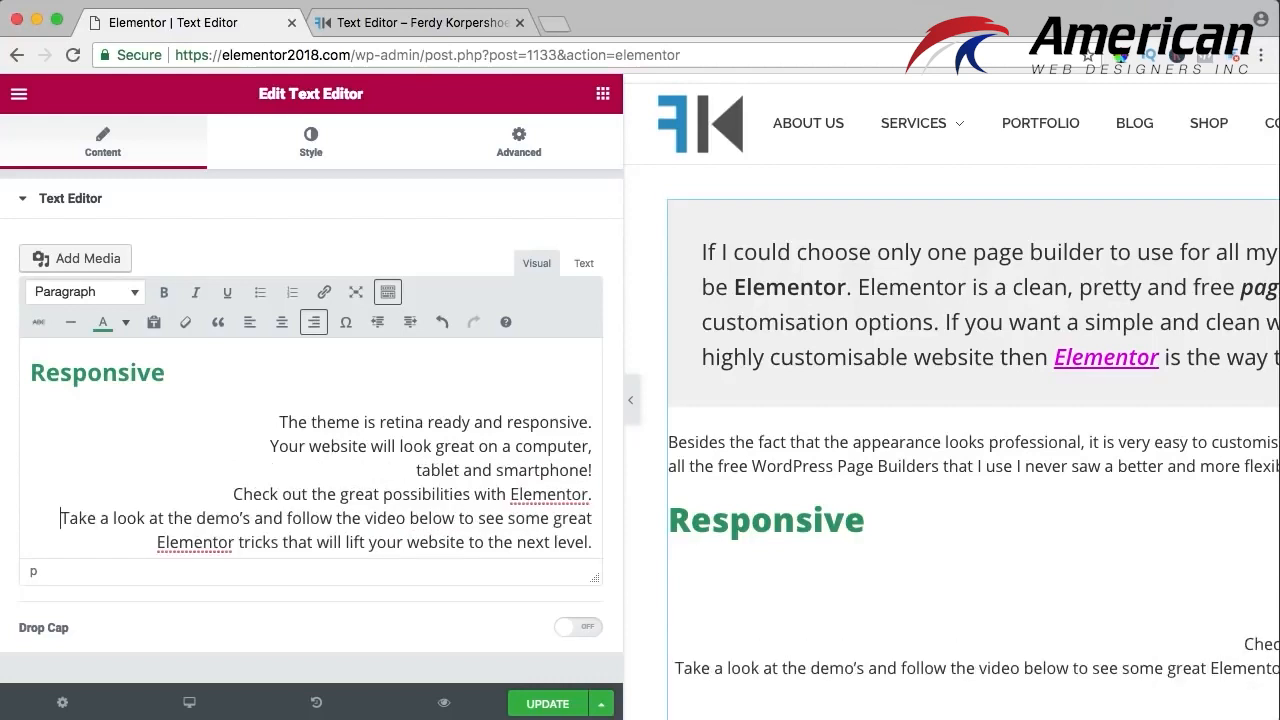
Insert line breaks after "follow the video" and "Elementor tricks", and check the right-aligned lines in the page preview
{"action": "left_click", "coordinate": [409, 518]}
{"action": "key", "text": "BackSpace"}
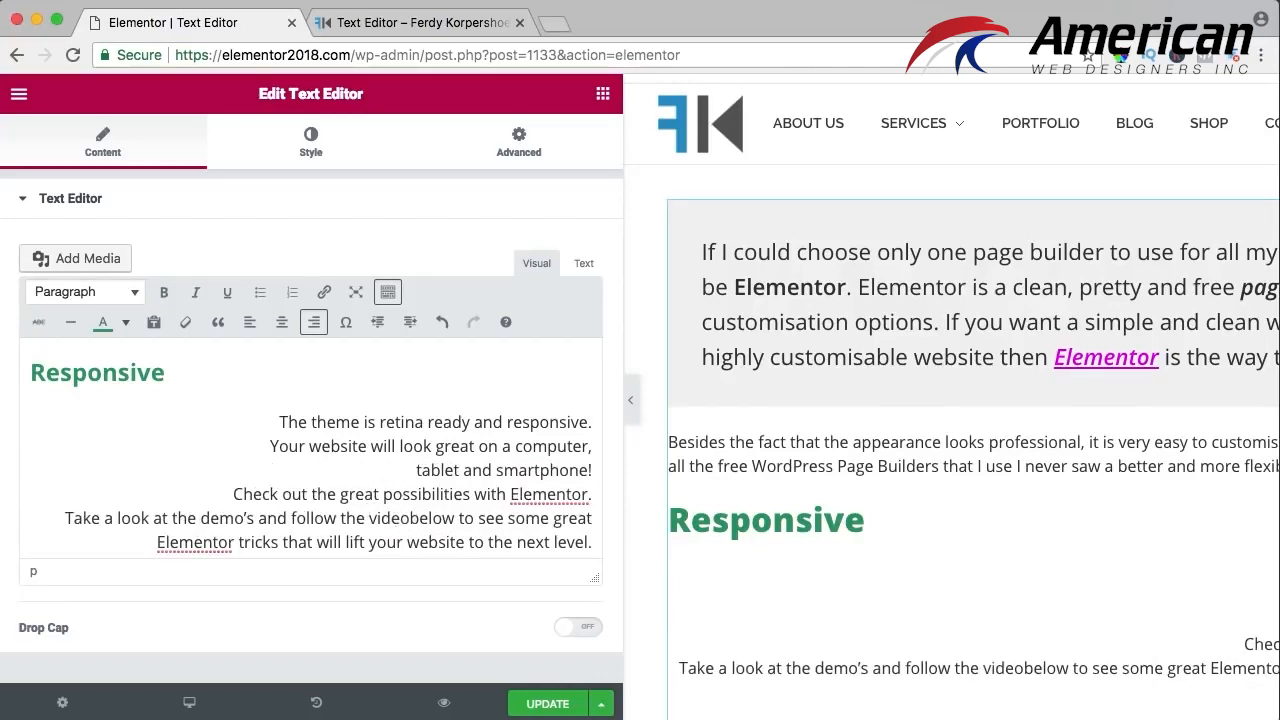
{"action": "key", "text": "shift+Return"}
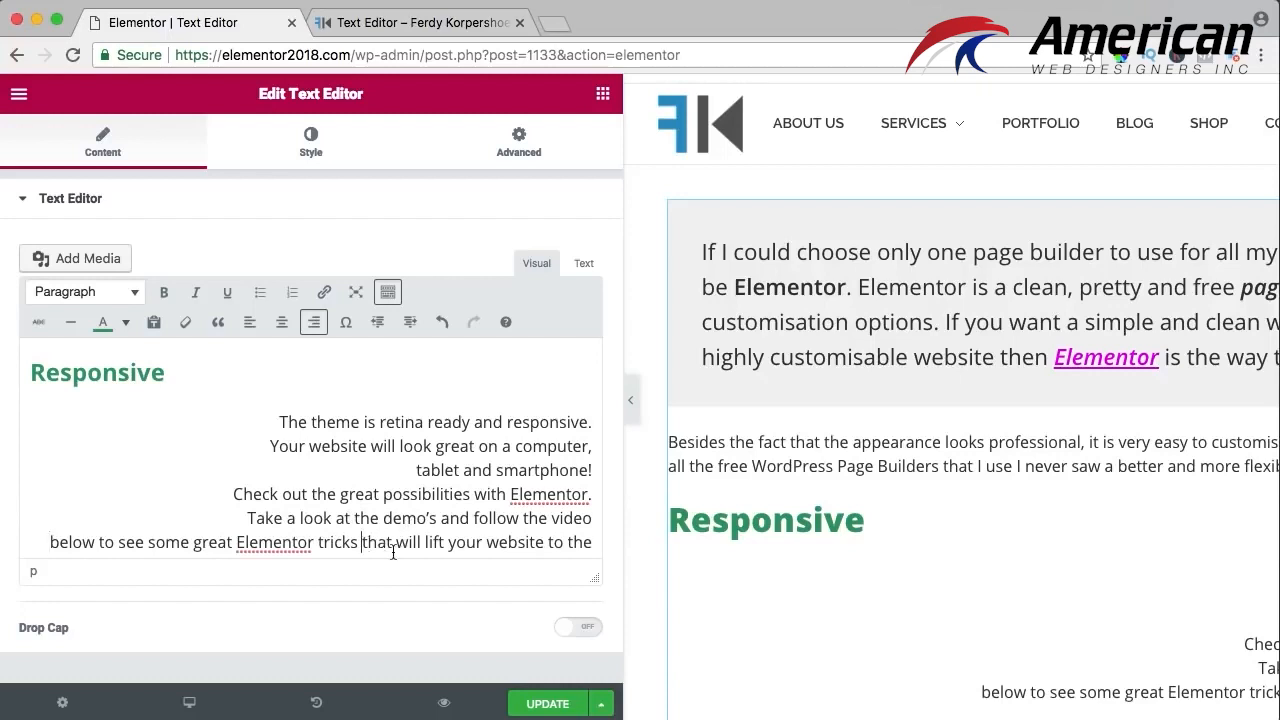
{"action": "key", "text": "BackSpace"}
{"action": "key", "text": "shift+Return"}
{"action": "scroll", "coordinate": [1114, 504], "scroll_direction": "down", "scroll_amount": 2}
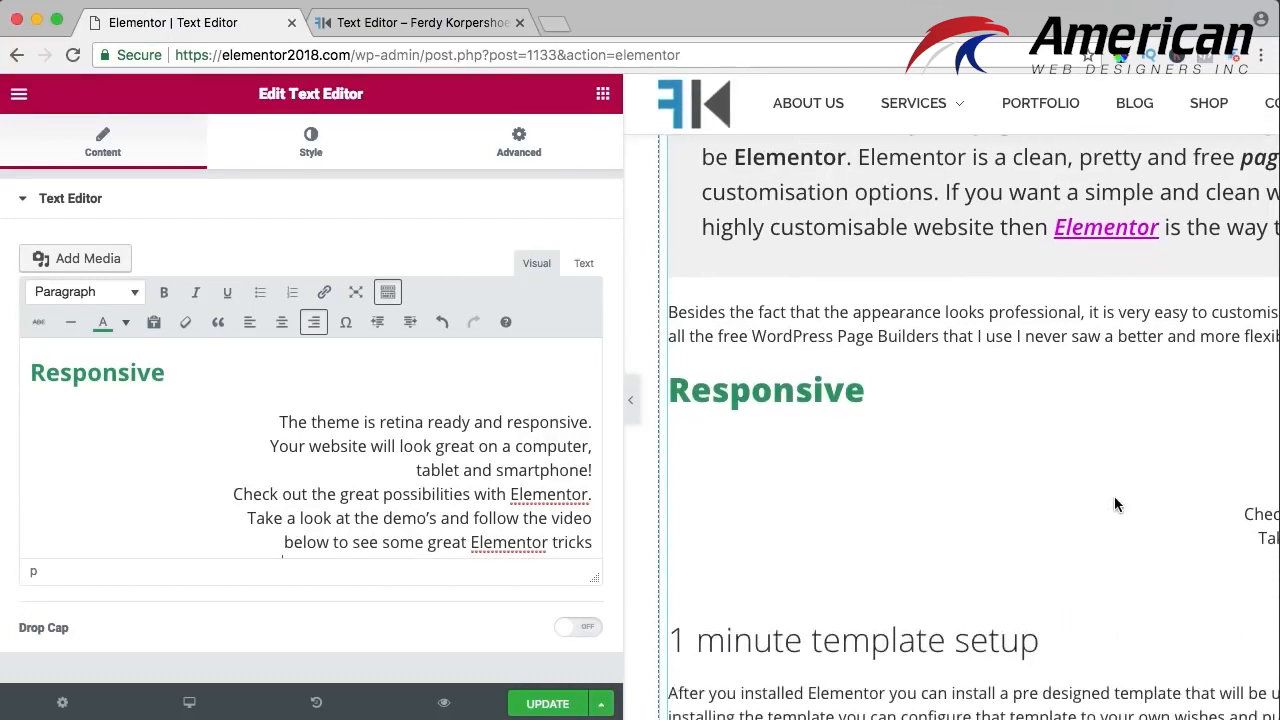
{"action": "scroll", "coordinate": [1114, 504], "scroll_direction": "right", "scroll_amount": 5}
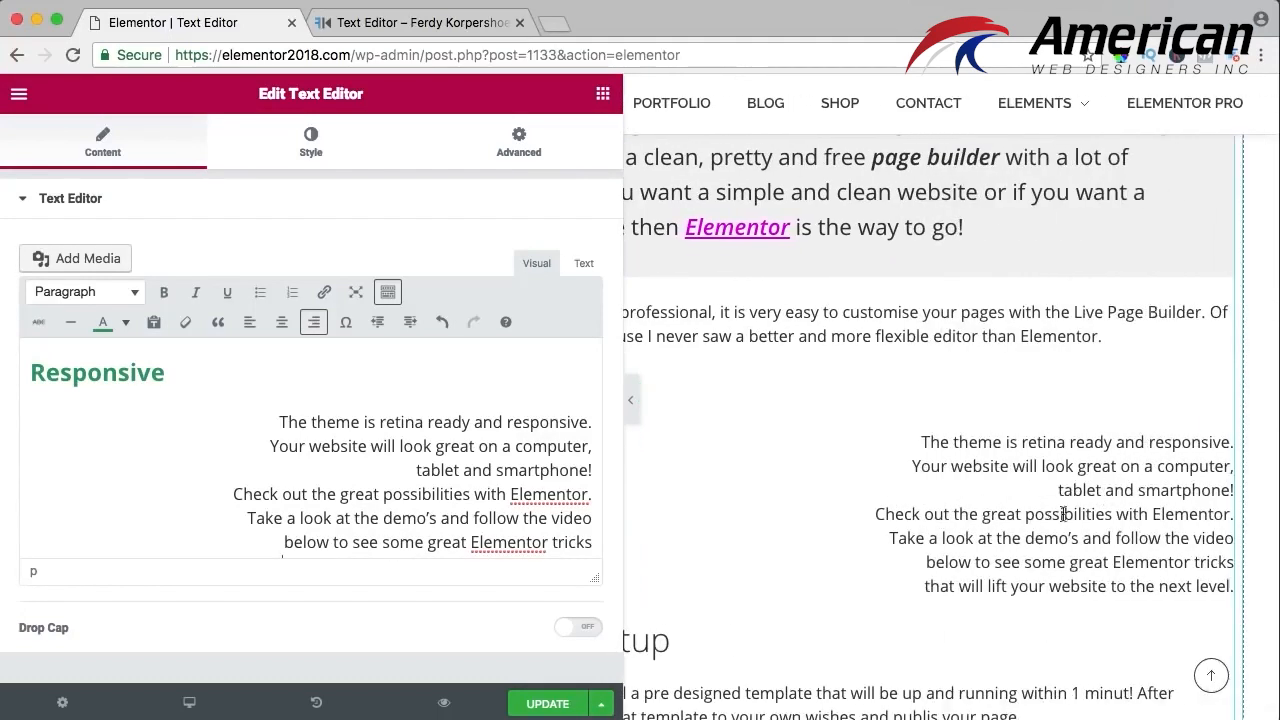
{"action": "scroll", "coordinate": [1063, 514], "scroll_direction": "left", "scroll_amount": 5}
{"action": "scroll", "coordinate": [1063, 514], "scroll_direction": "right", "scroll_amount": 2}
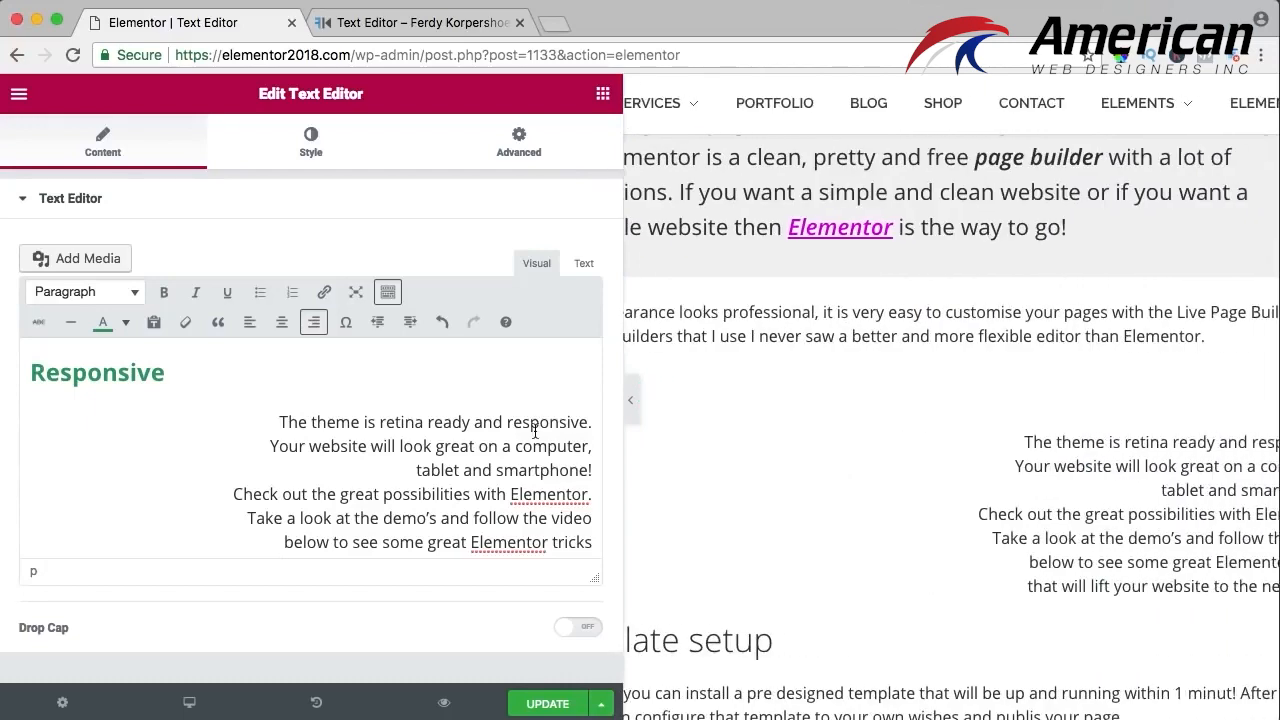
Try centering the paragraph below "Responsive", and set its alignment back to left
{"action": "left_click", "coordinate": [247, 325]}
{"action": "left_click", "coordinate": [282, 323]}
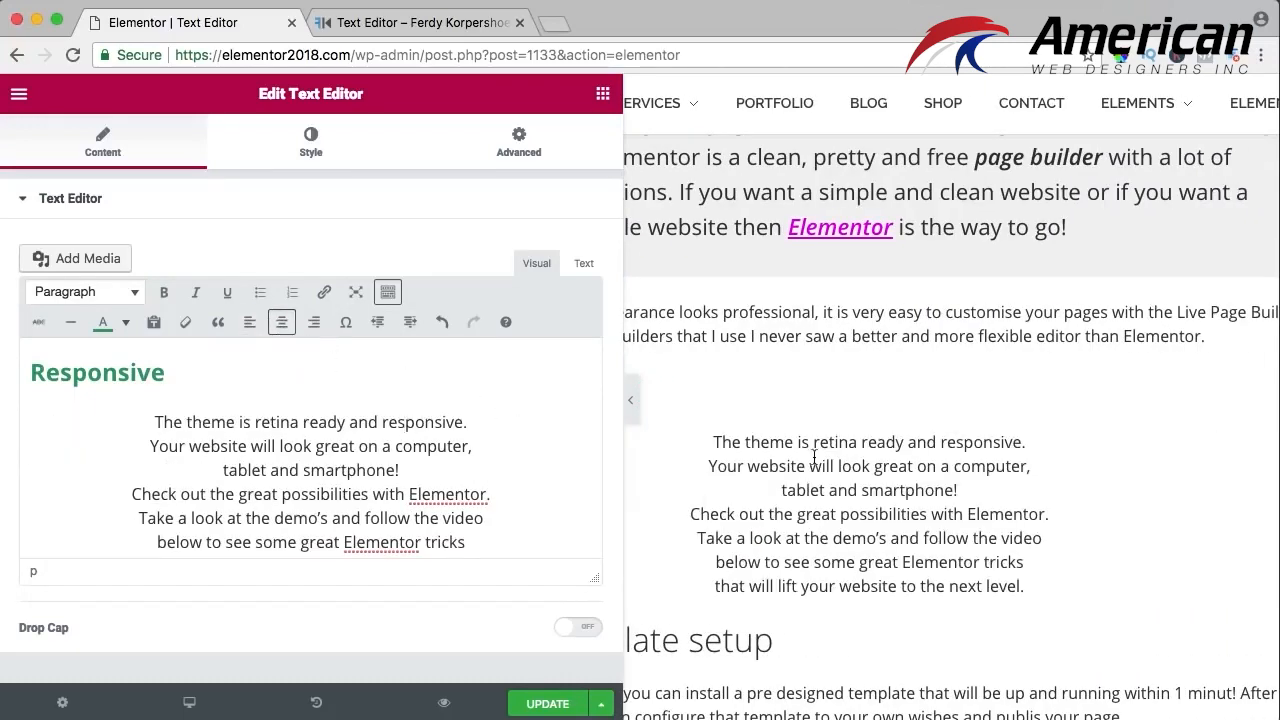
{"action": "scroll", "coordinate": [860, 450], "scroll_direction": "left", "scroll_amount": 2}
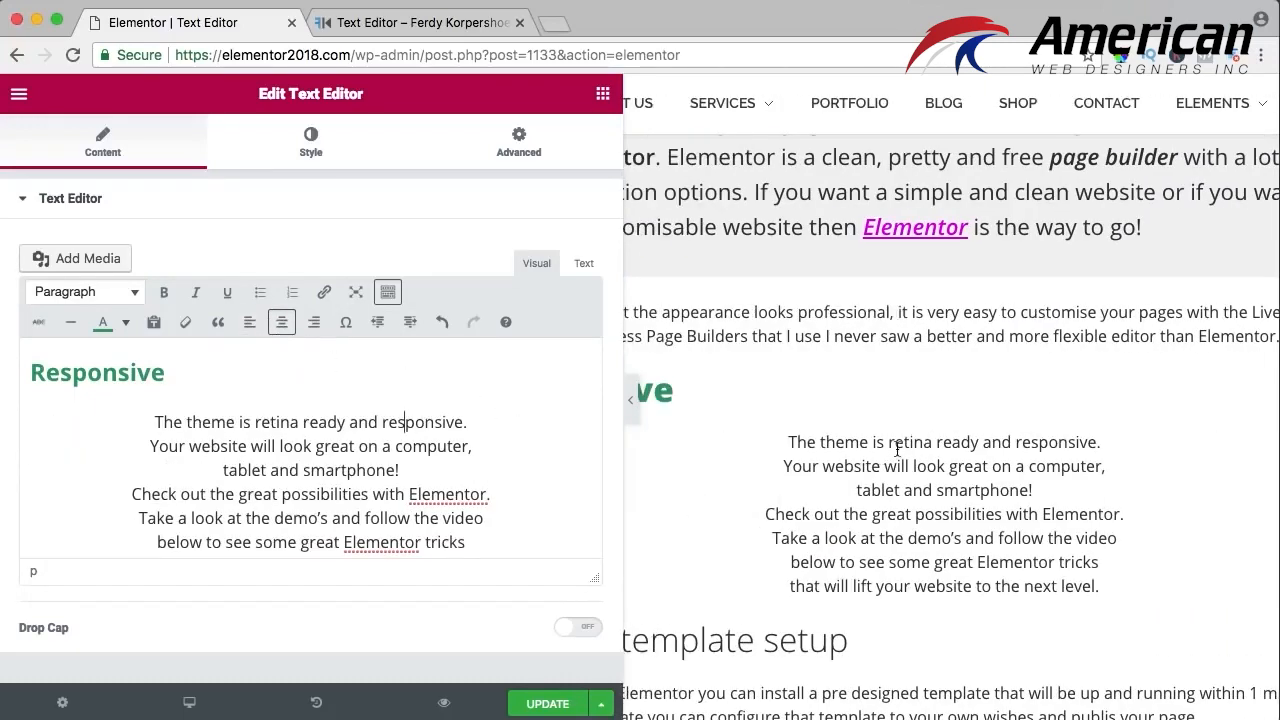
{"action": "left_click", "coordinate": [249, 322]}
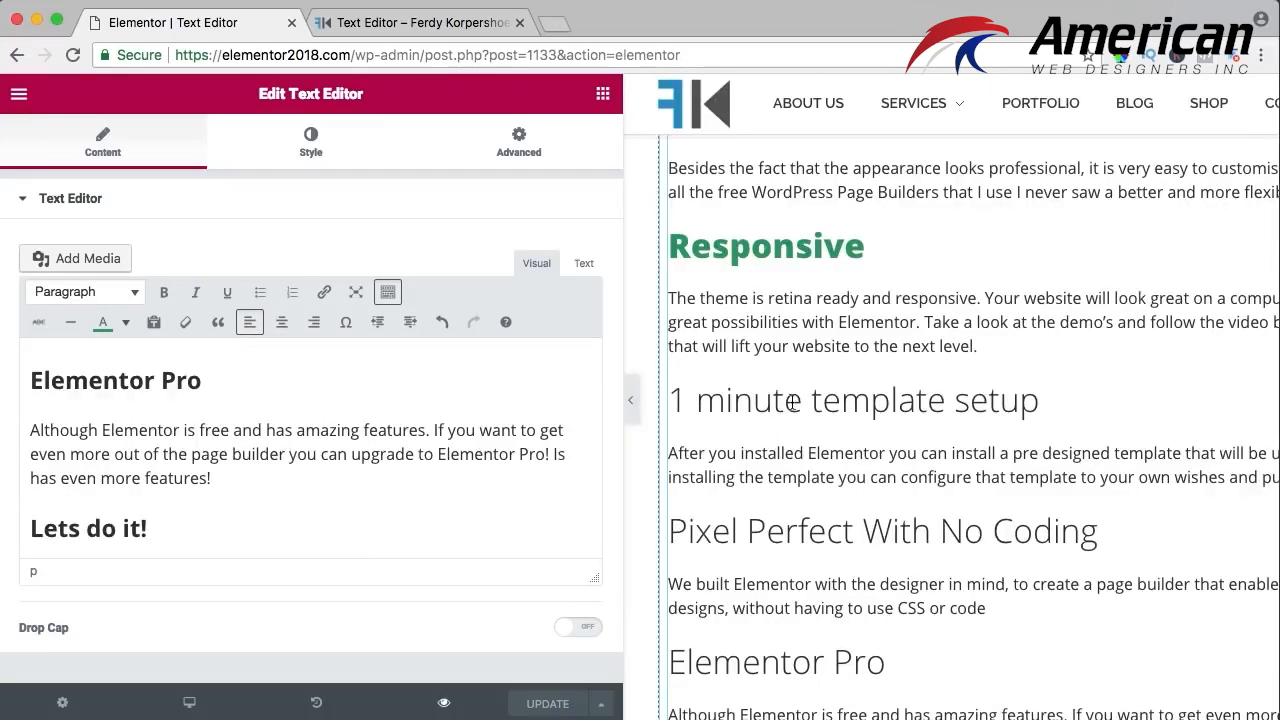
Check the full-width page preview, and try duplicating the text column and removing the copy
{"action": "left_click", "coordinate": [500, 22]}
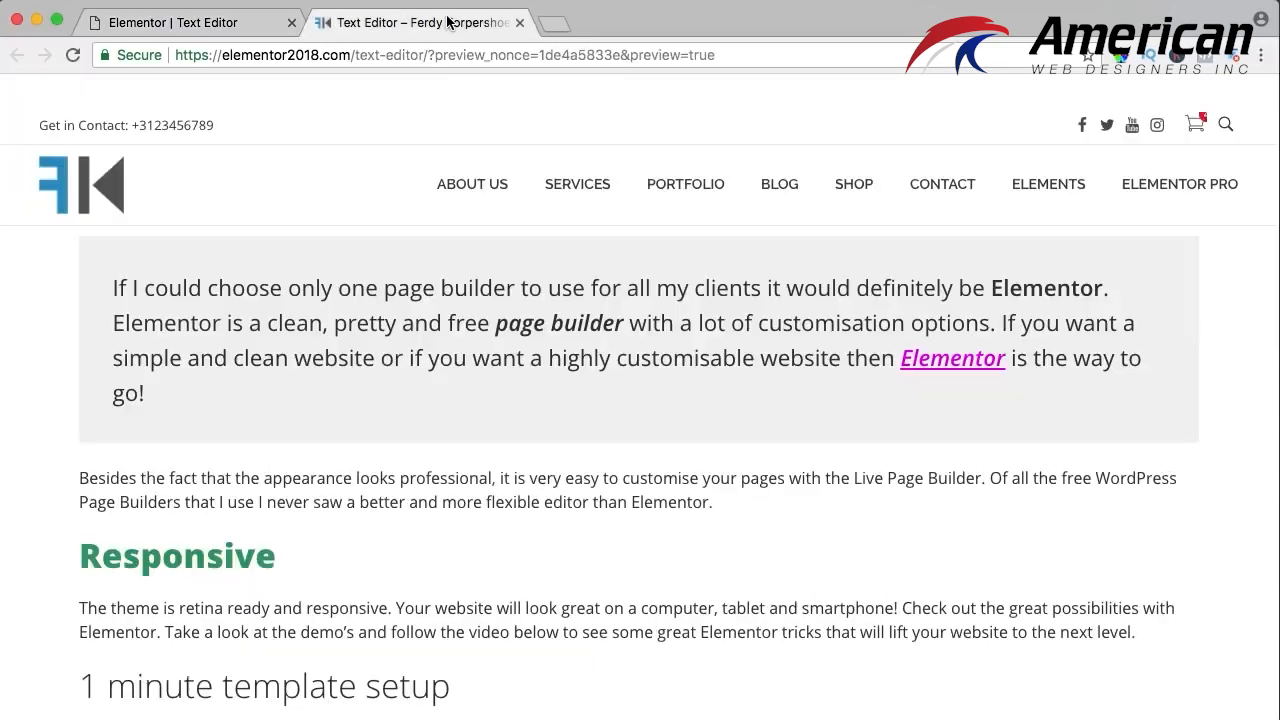
{"action": "left_click", "coordinate": [172, 22]}
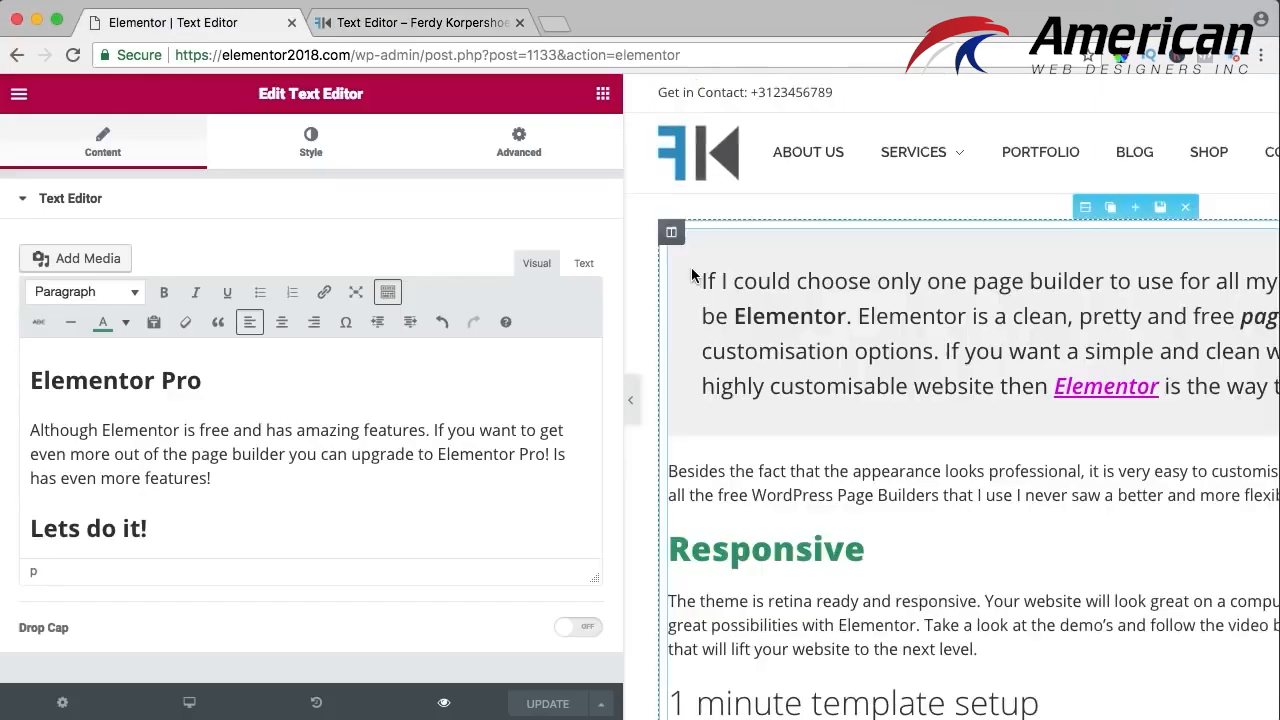
{"action": "left_click", "coordinate": [696, 232]}
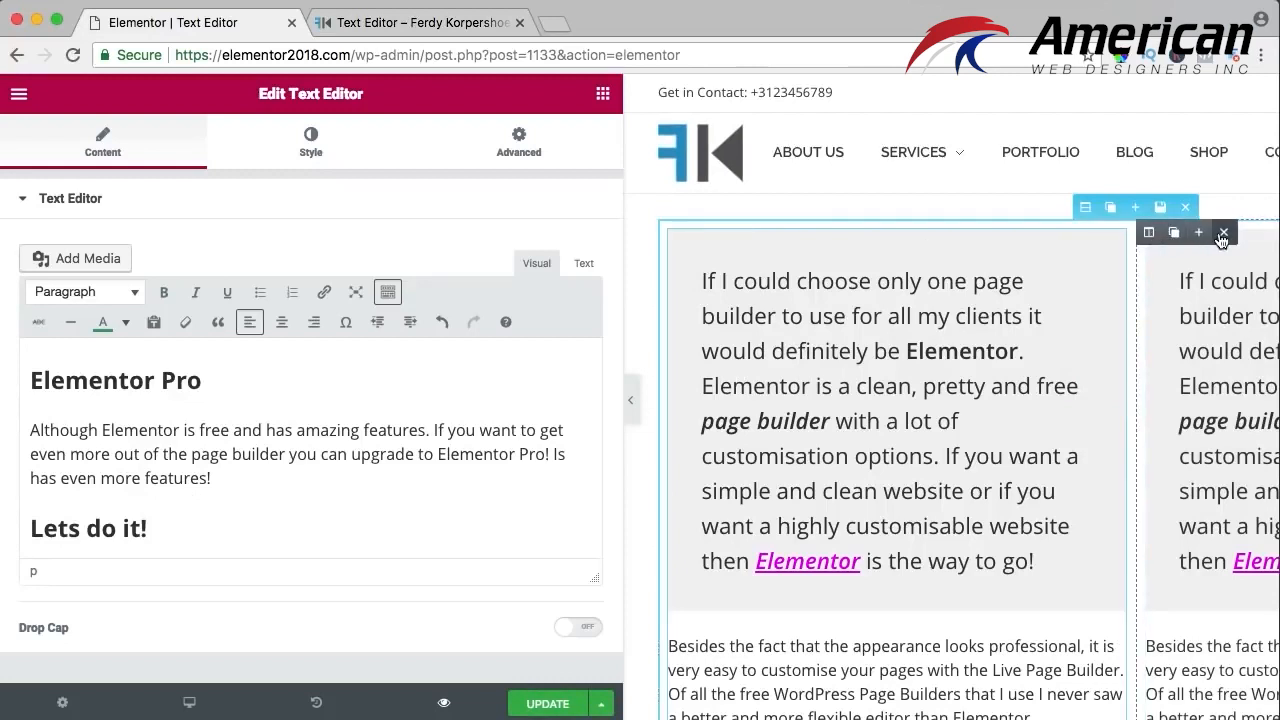
{"action": "left_click", "coordinate": [1222, 236]}
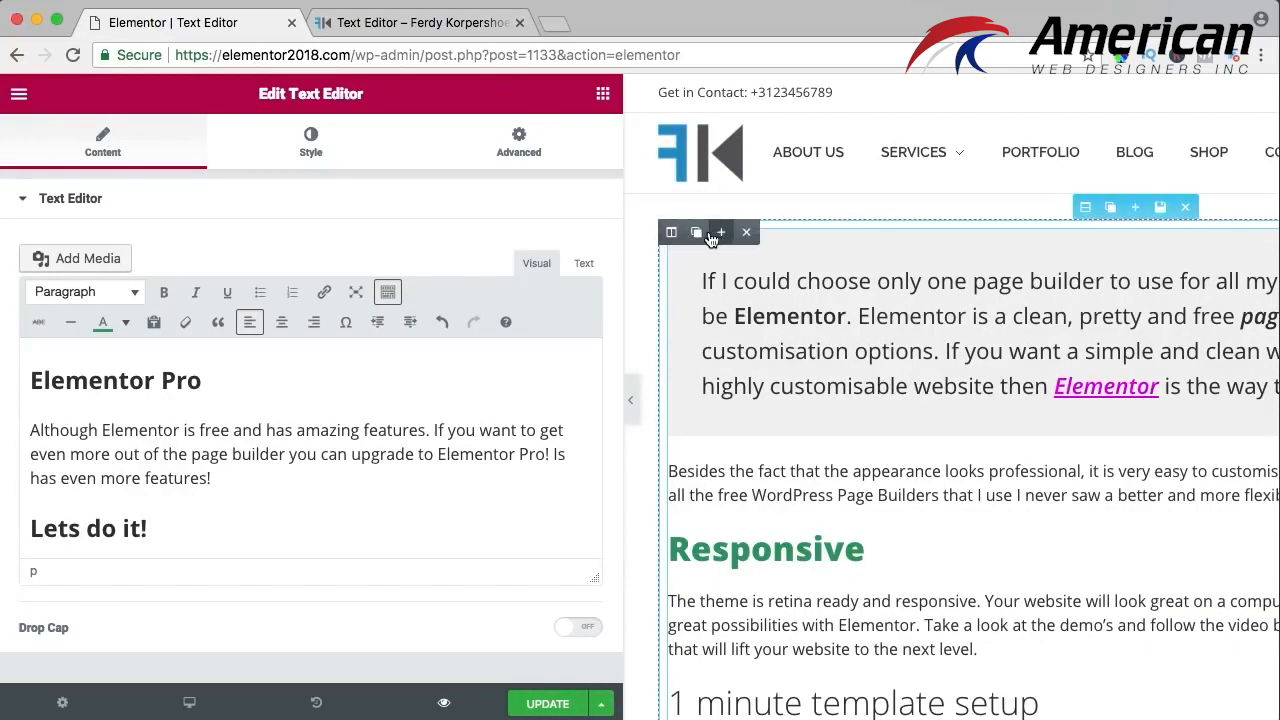
Duplicate the column holding the text, and delete the text widget from the first of the two columns
{"action": "left_click", "coordinate": [696, 232]}
{"action": "mouse_move", "coordinate": [1112, 240]}
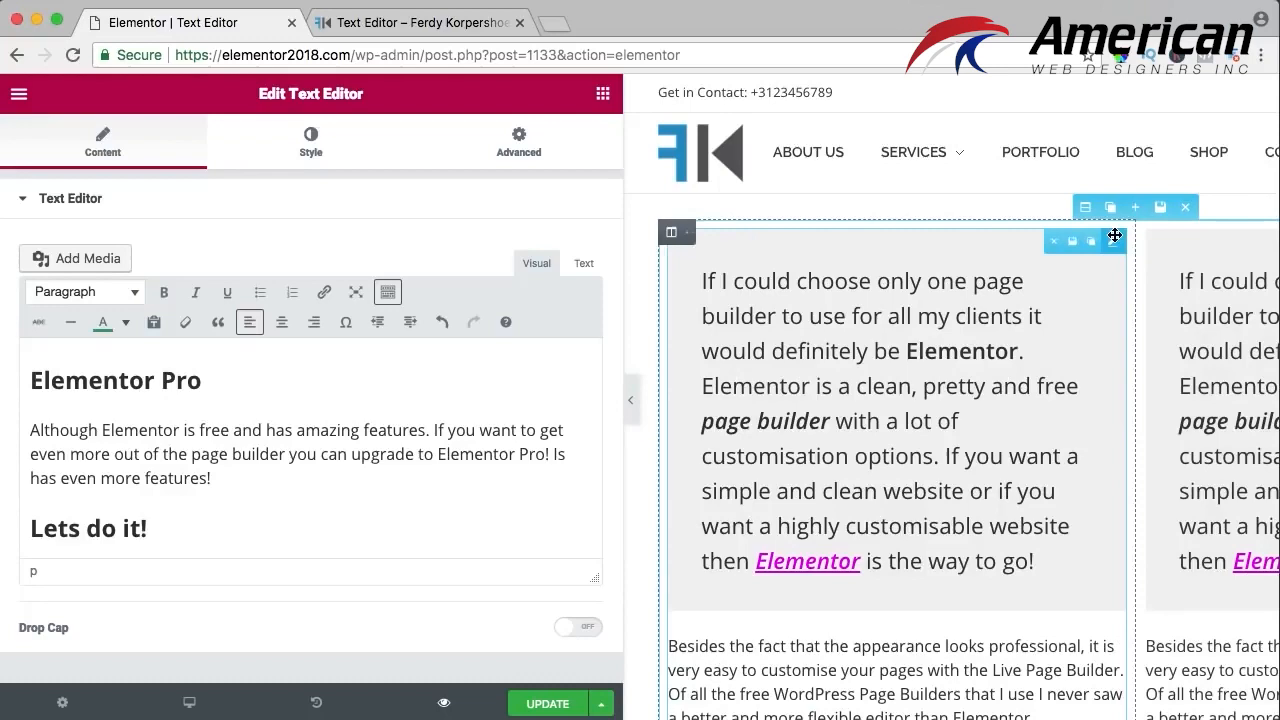
{"action": "left_click", "coordinate": [1038, 243]}
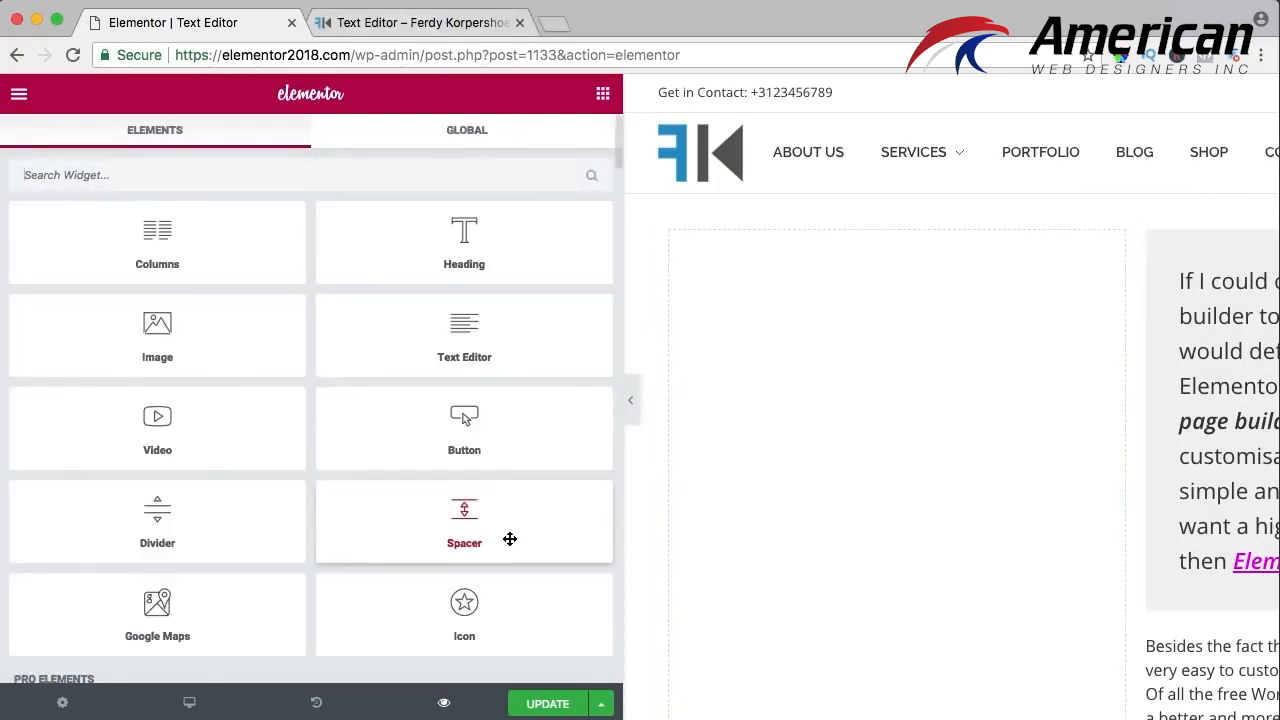
Update the page, check the two-column layout on the previewed page, and return to the editor
{"action": "left_click", "coordinate": [542, 710]}
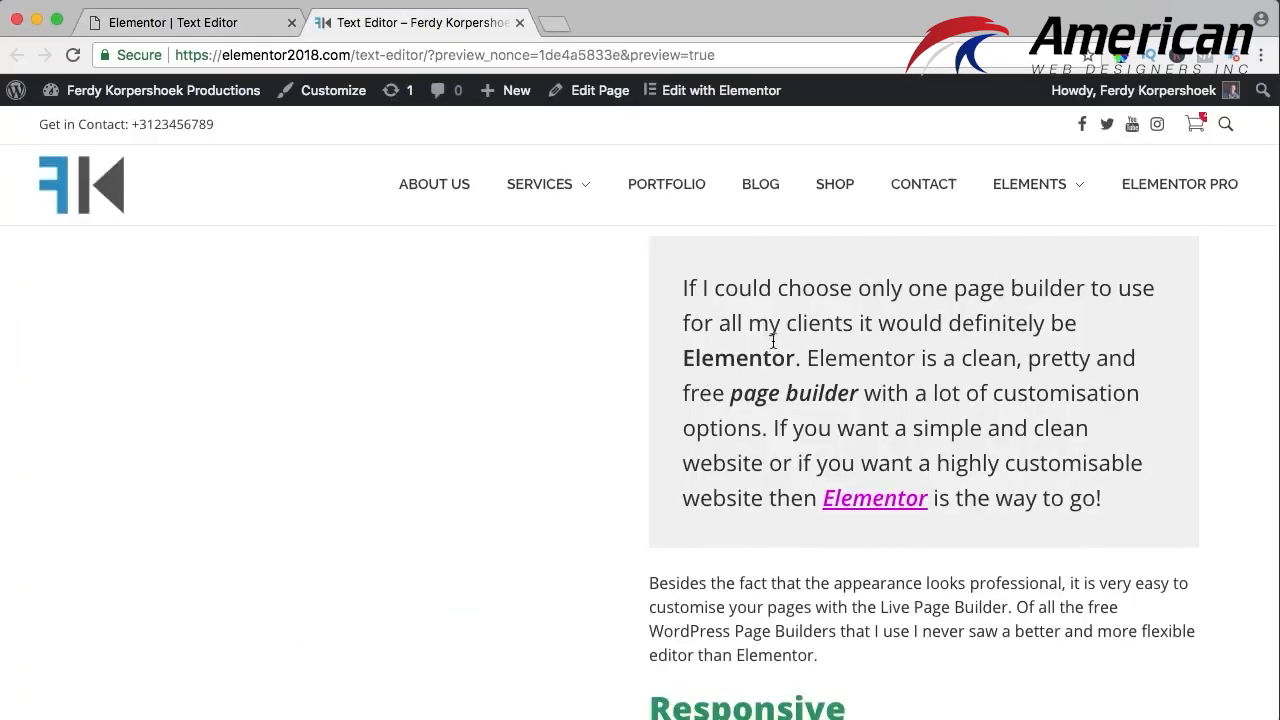
{"action": "scroll", "coordinate": [771, 340], "scroll_direction": "down", "scroll_amount": 3}
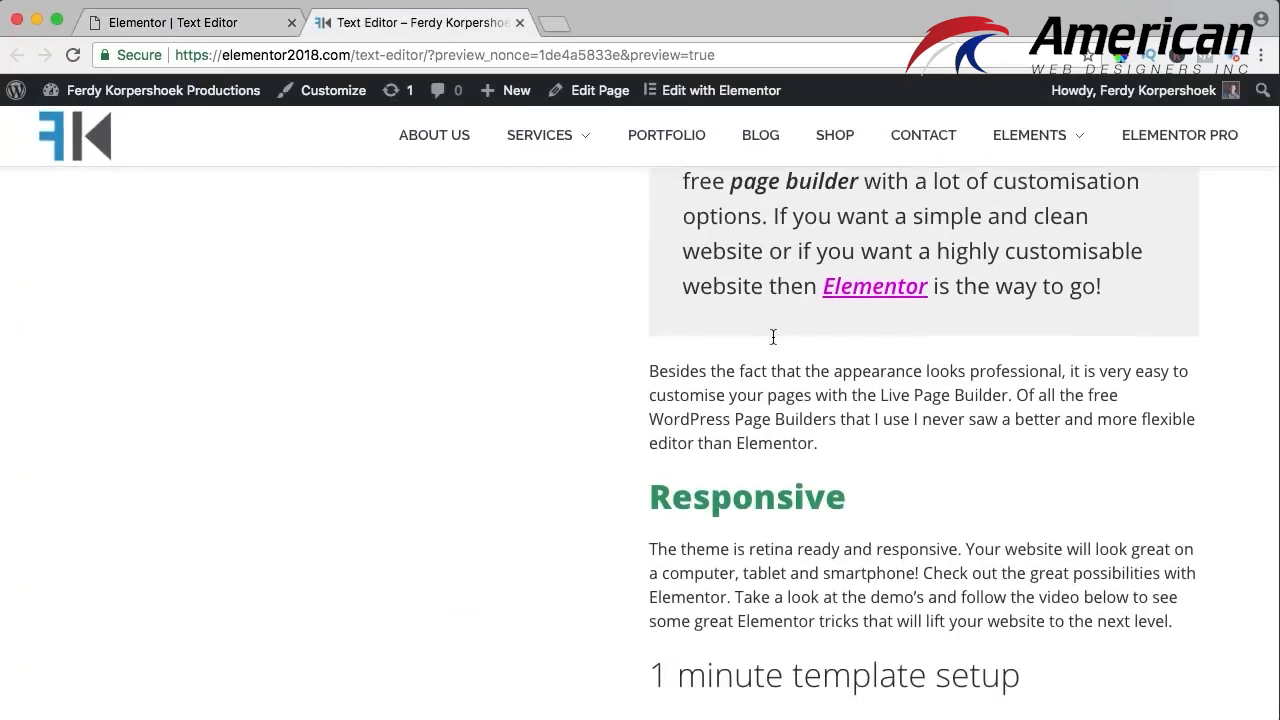
{"action": "scroll", "coordinate": [771, 338], "scroll_direction": "up", "scroll_amount": 3}
{"action": "left_click", "coordinate": [258, 28]}
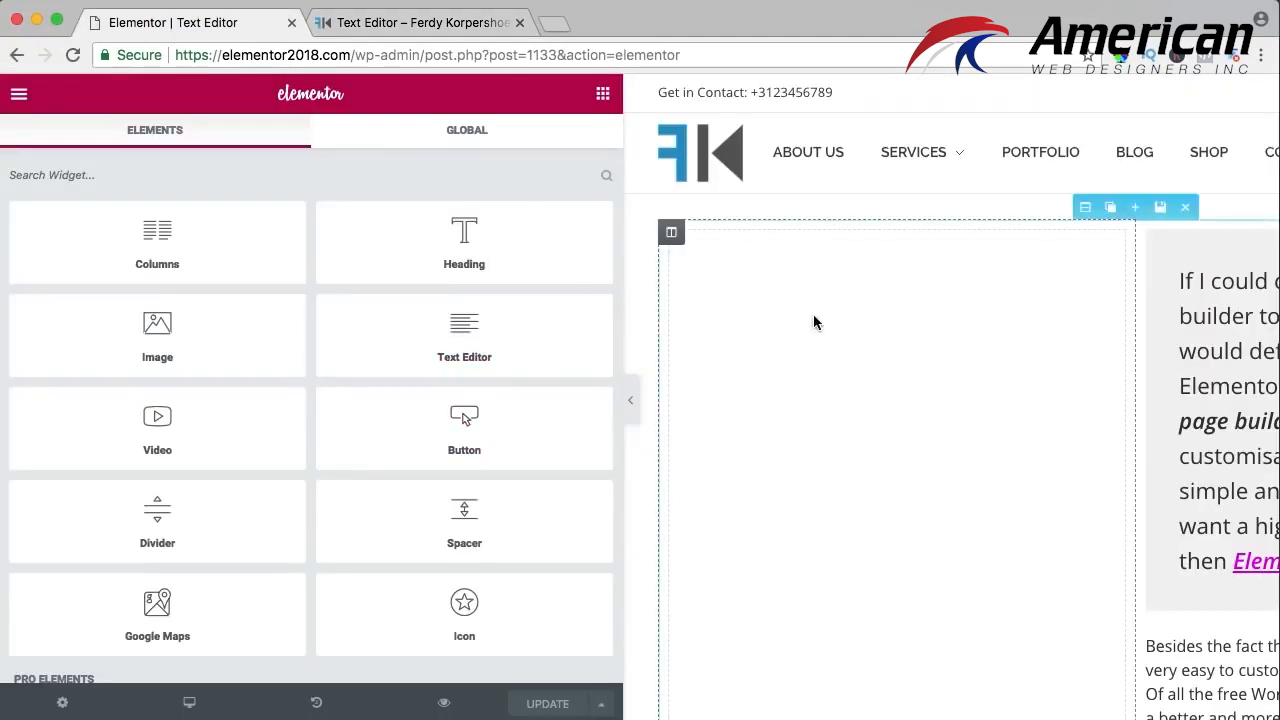
Narrow the empty first column so the text column becomes wider, and check the result on the previewed page
{"action": "left_click_drag", "start_coordinate": [1138, 314], "coordinate": [1000, 329]}
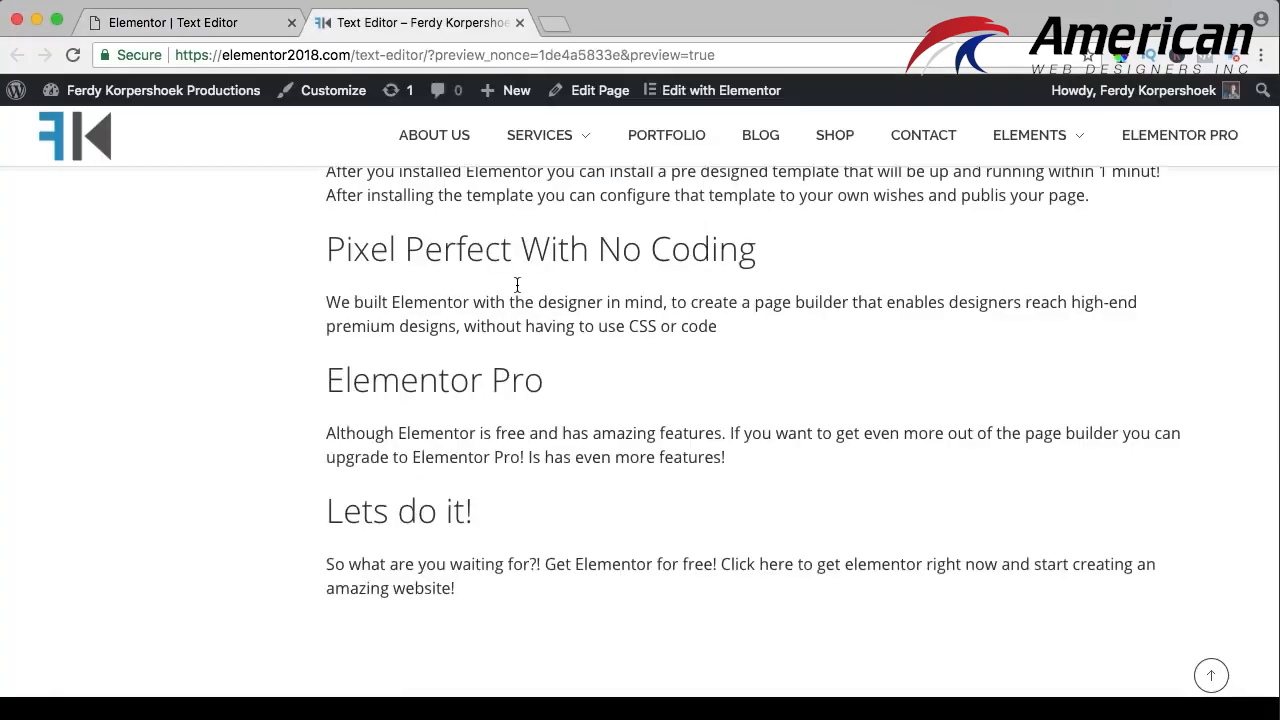
{"action": "scroll", "coordinate": [516, 283], "scroll_direction": "up", "scroll_amount": 10}
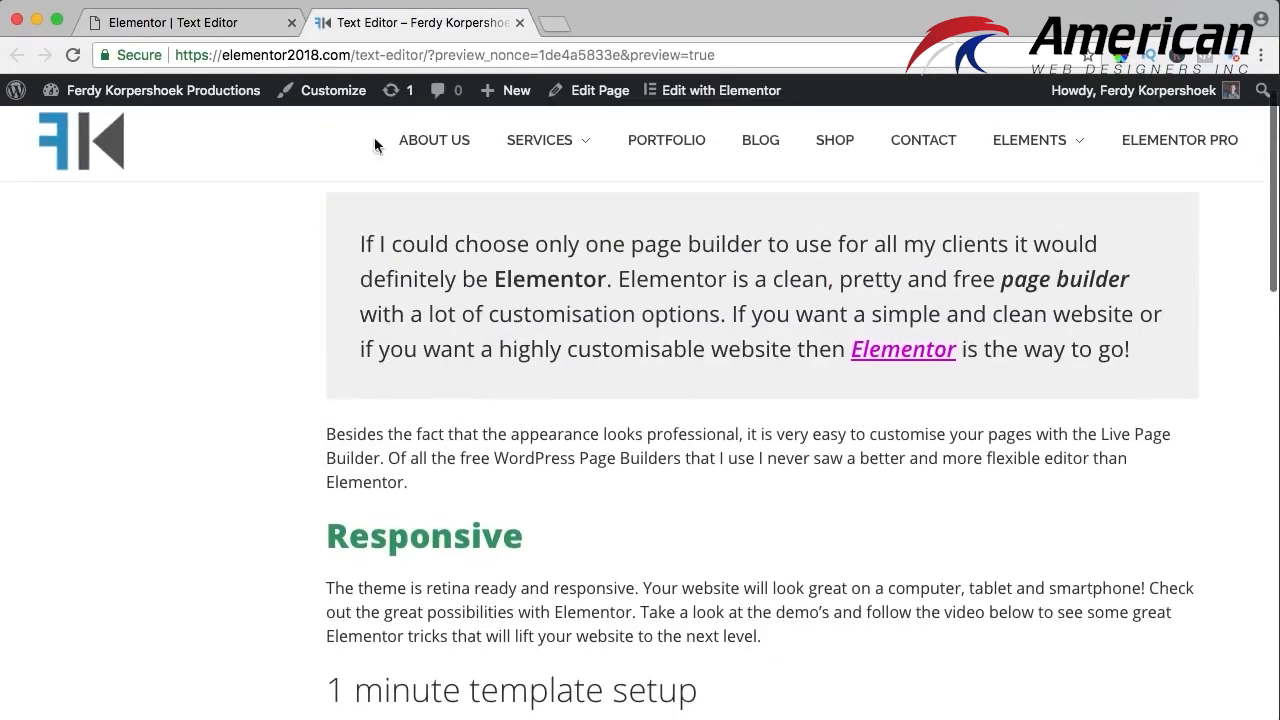
{"action": "left_click", "coordinate": [242, 36]}
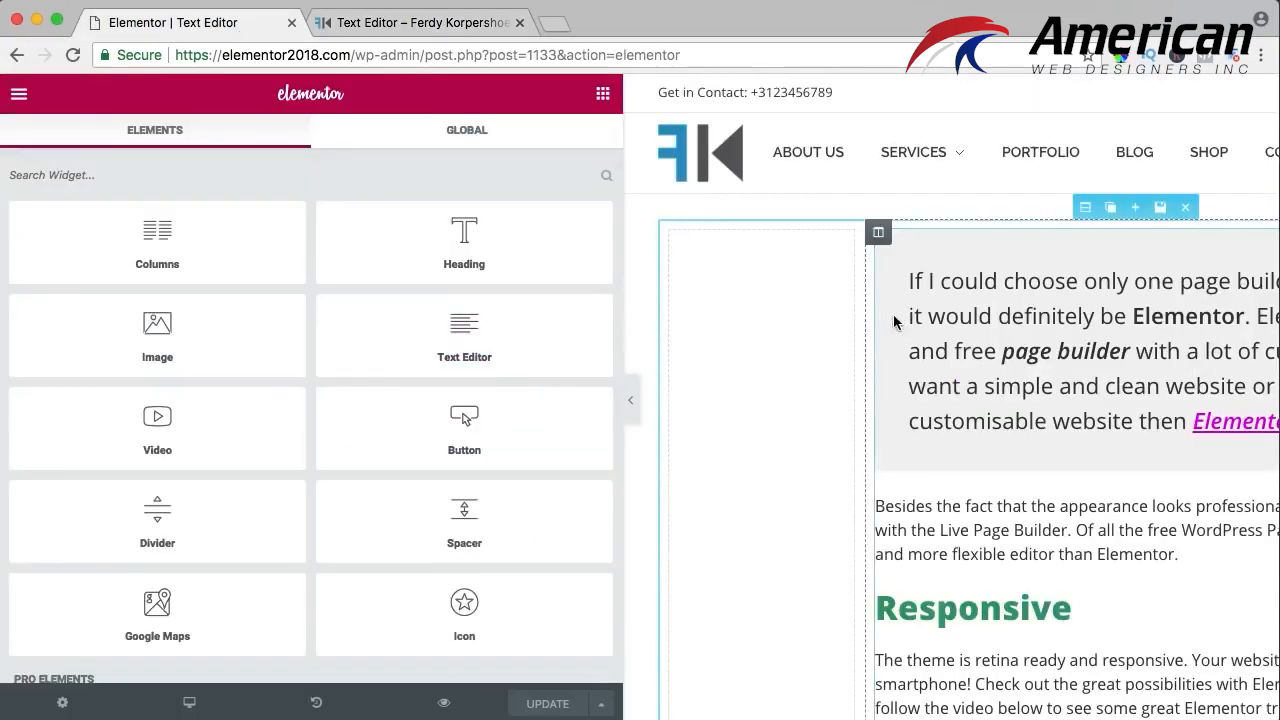
Link the word "demo's" in the Responsive paragraph to demos.elementor.com and set the link to open in a new tab
{"action": "left_click", "coordinate": [955, 315]}
{"action": "scroll", "coordinate": [300, 452], "scroll_direction": "down", "scroll_amount": 5}
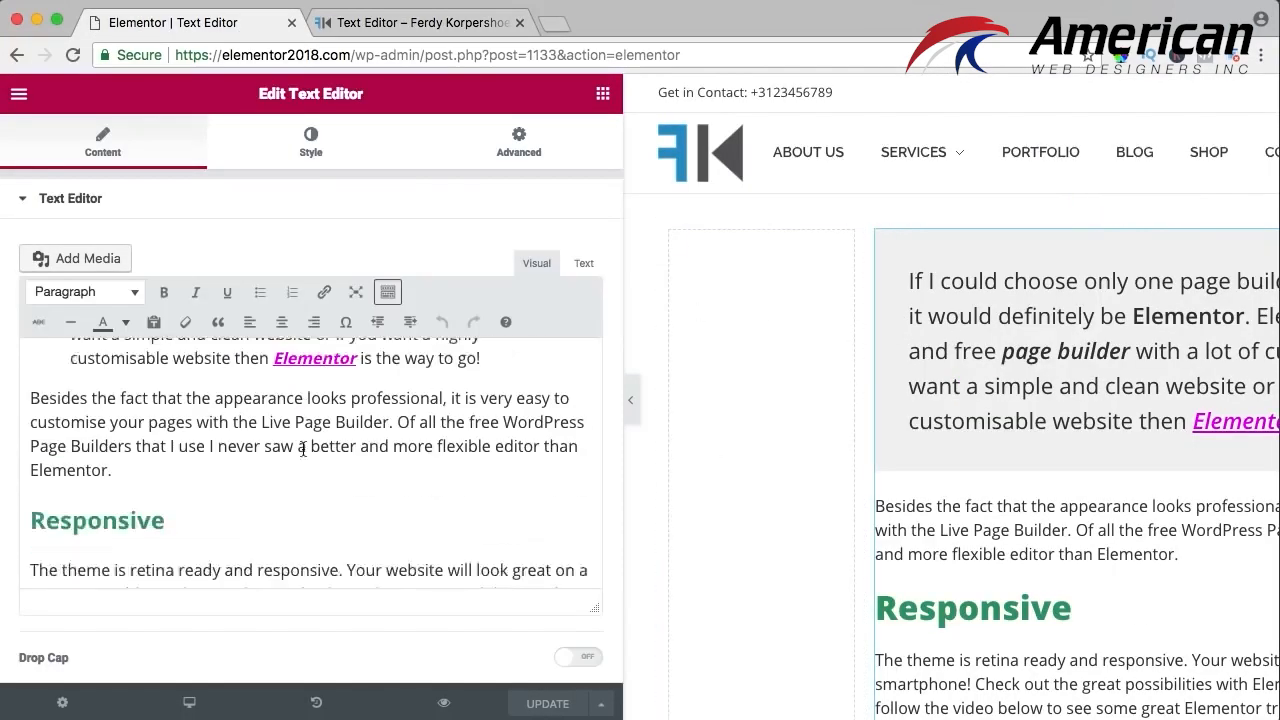
{"action": "left_click_drag", "start_coordinate": [305, 459], "coordinate": [251, 459]}
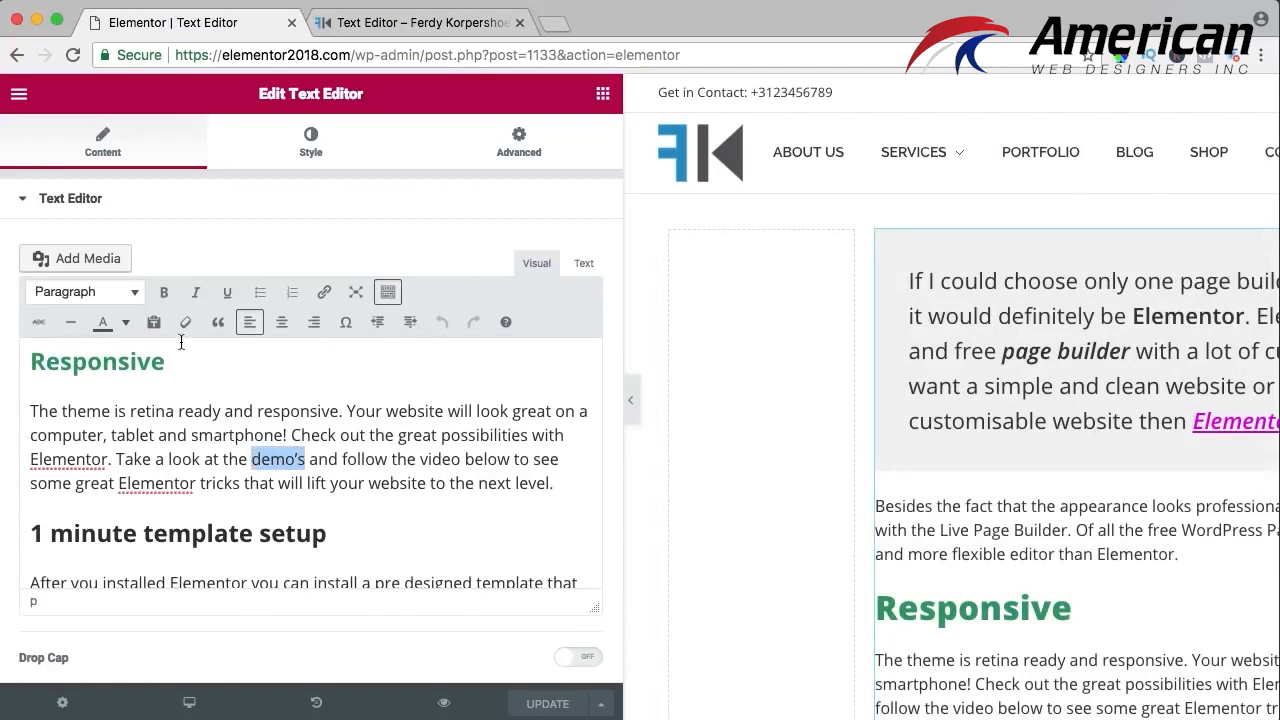
{"action": "left_click", "coordinate": [325, 292]}
{"action": "type", "text": "demos.e"}
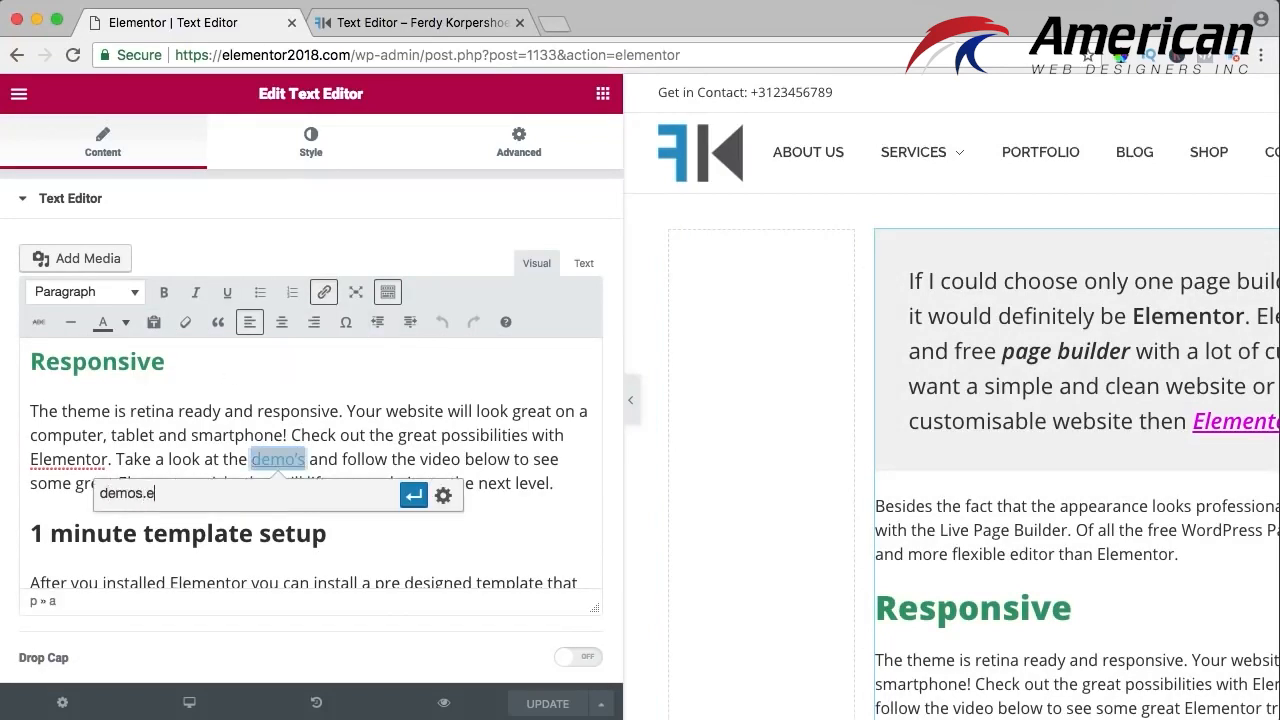
{"action": "type", "text": "lementor.com"}
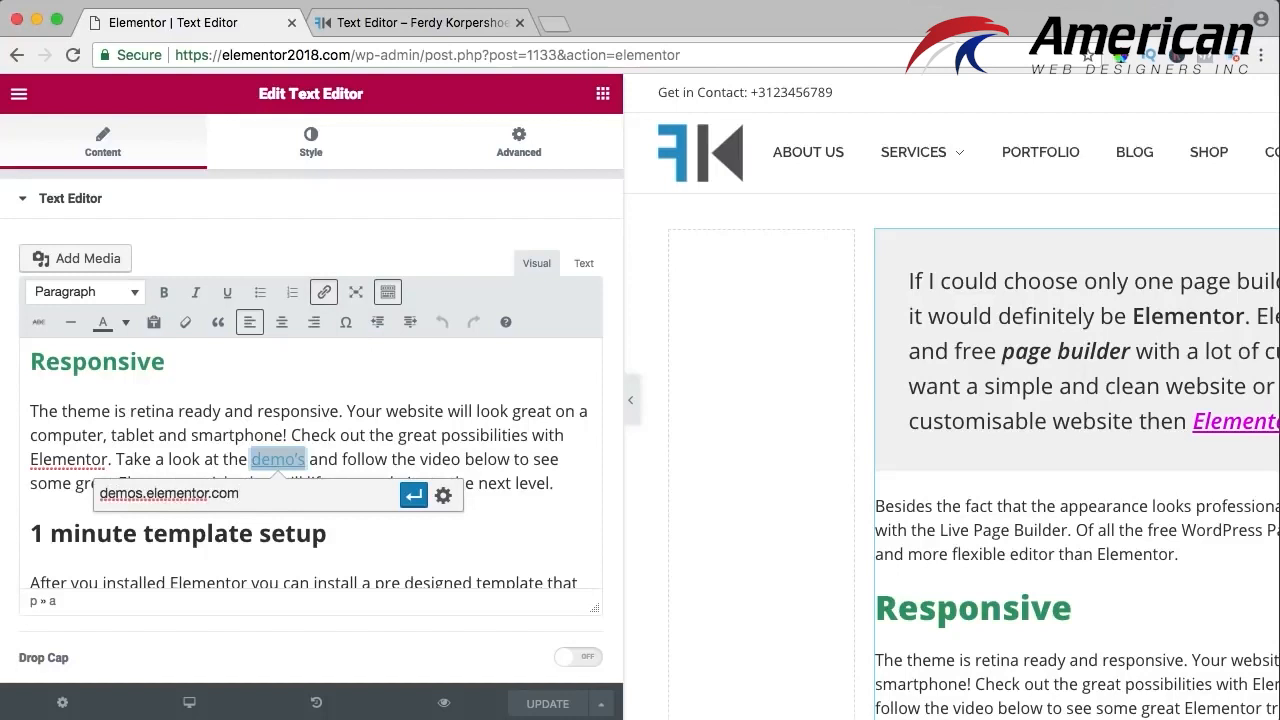
{"action": "left_click", "coordinate": [443, 496]}
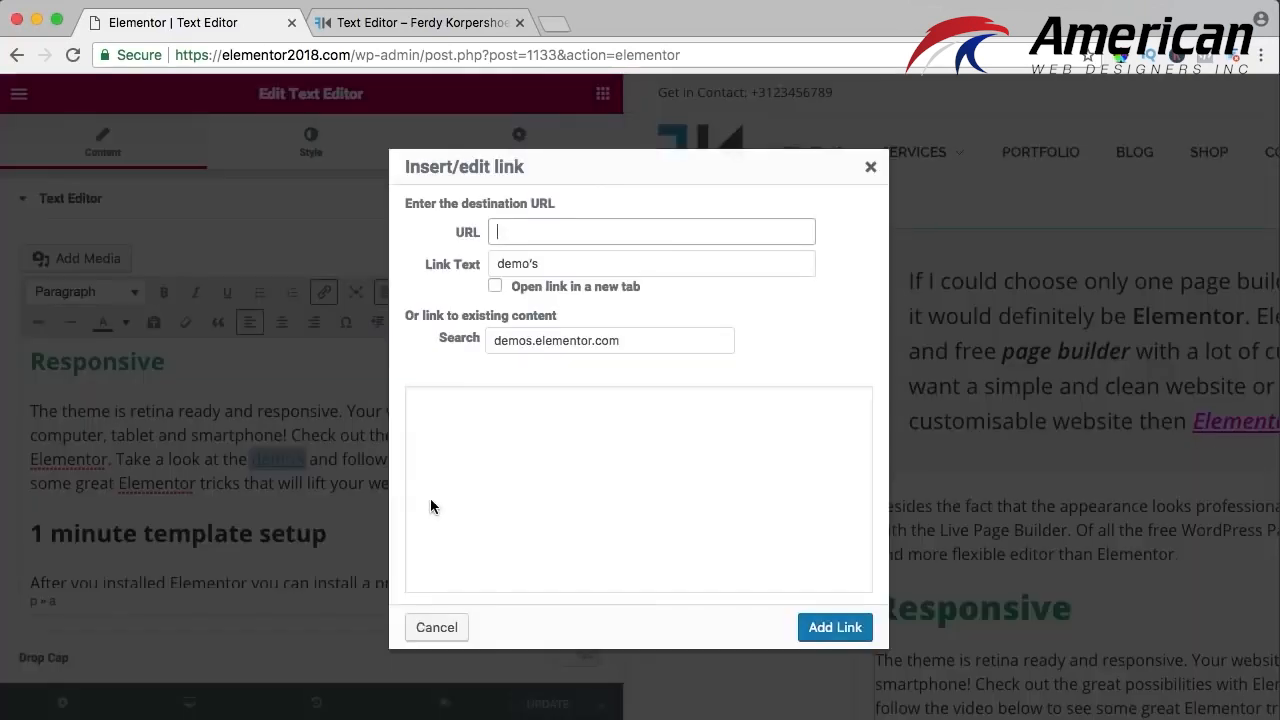
{"action": "left_click", "coordinate": [494, 287]}
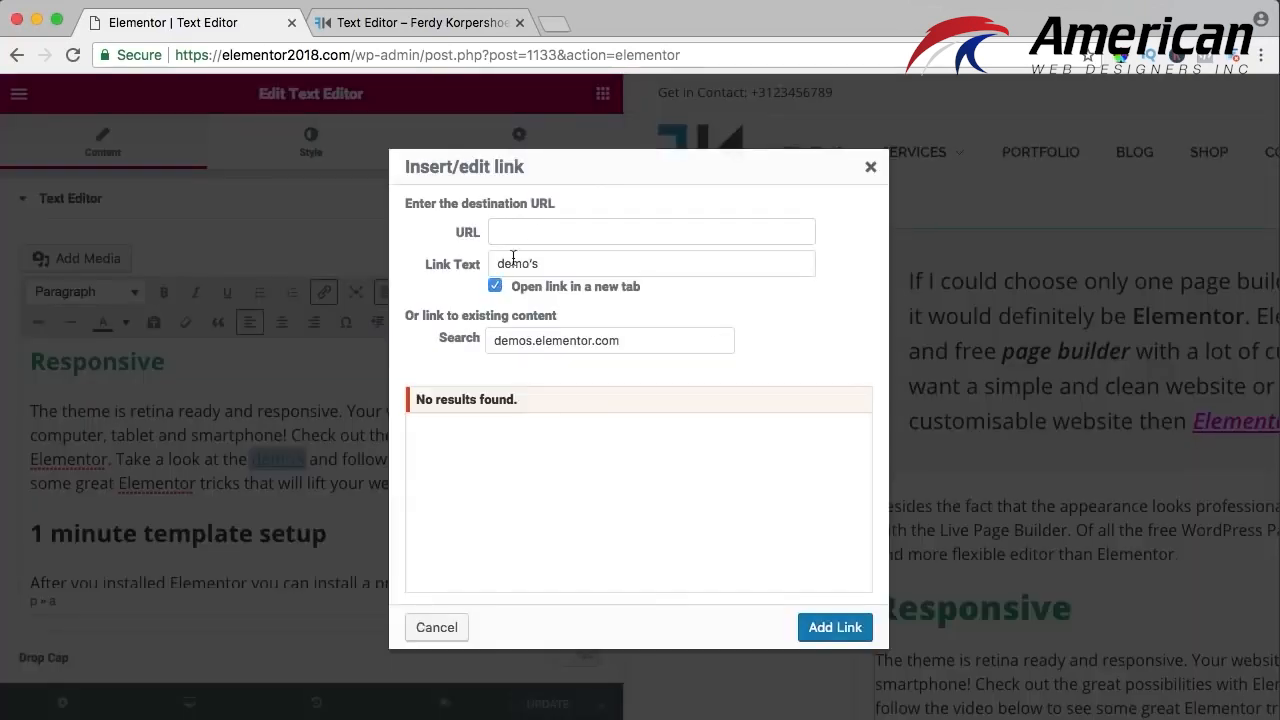
{"action": "left_click", "coordinate": [533, 233]}
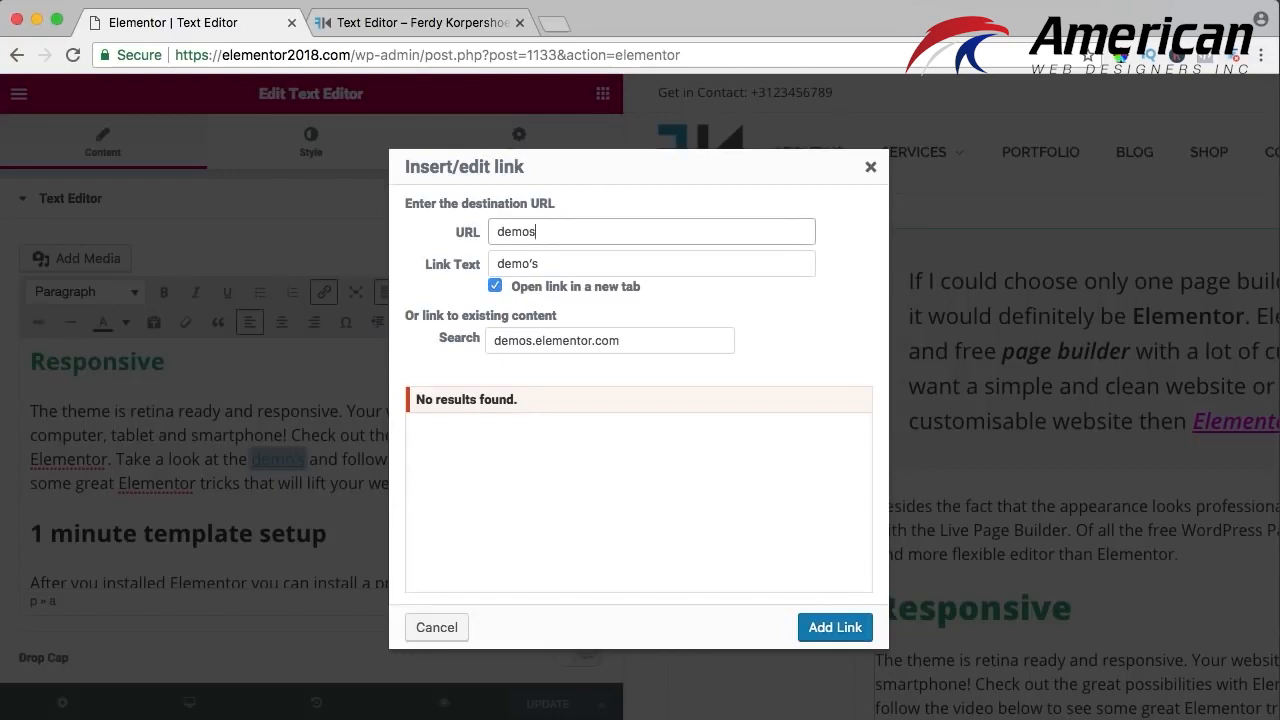
{"action": "type", "text": "or.com"}
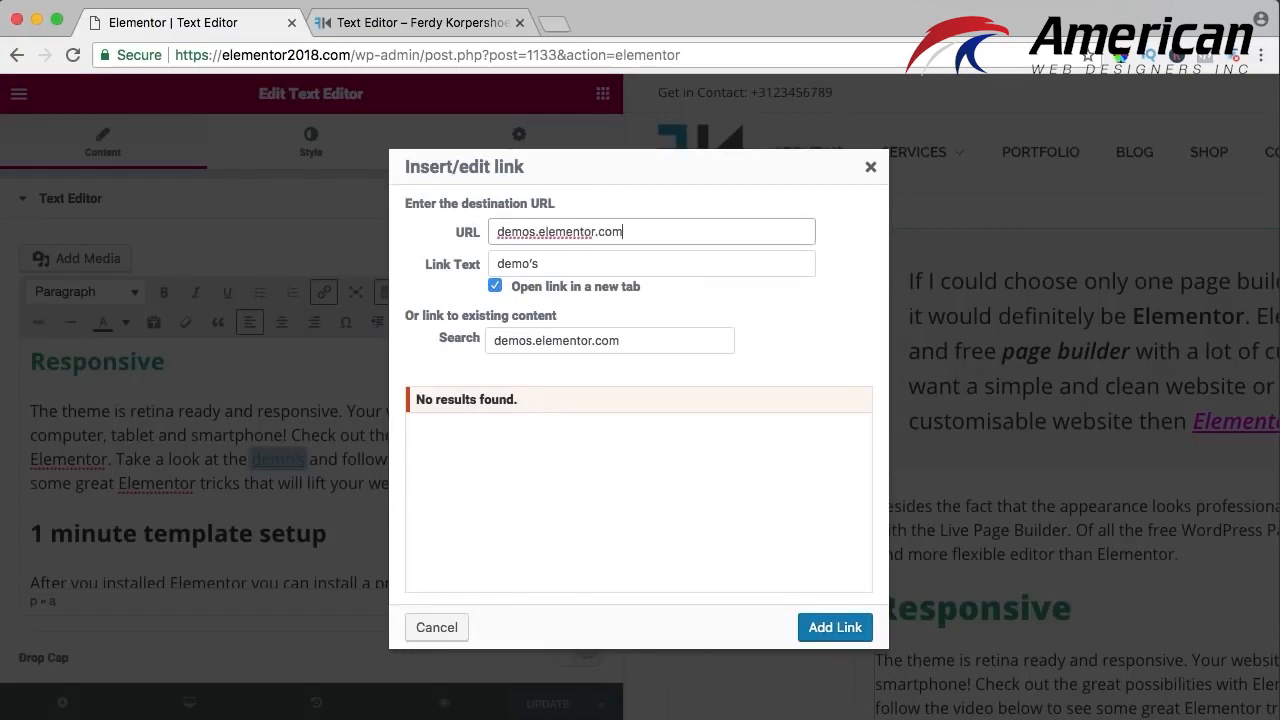
{"action": "left_click", "coordinate": [835, 627]}
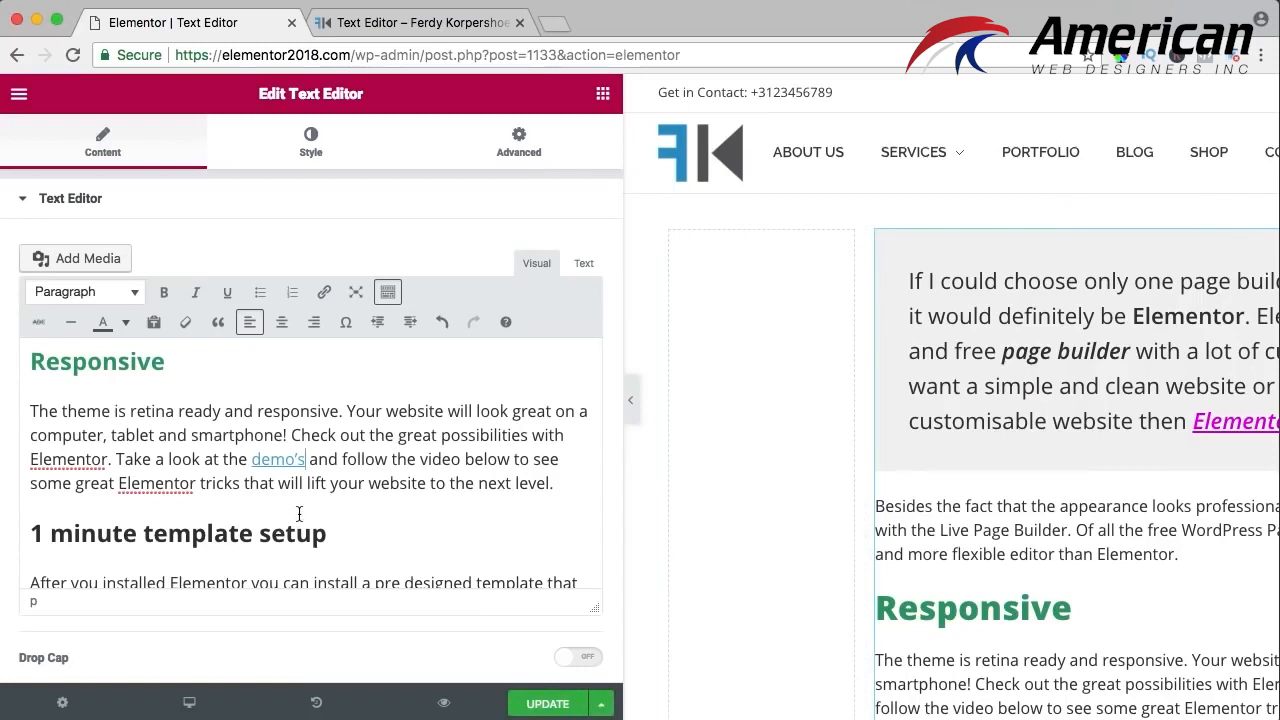
Link the word "Elementor" before "tricks" in the Responsive paragraph to the site's existing Toggle page
{"action": "left_click_drag", "start_coordinate": [193, 483], "coordinate": [121, 483]}
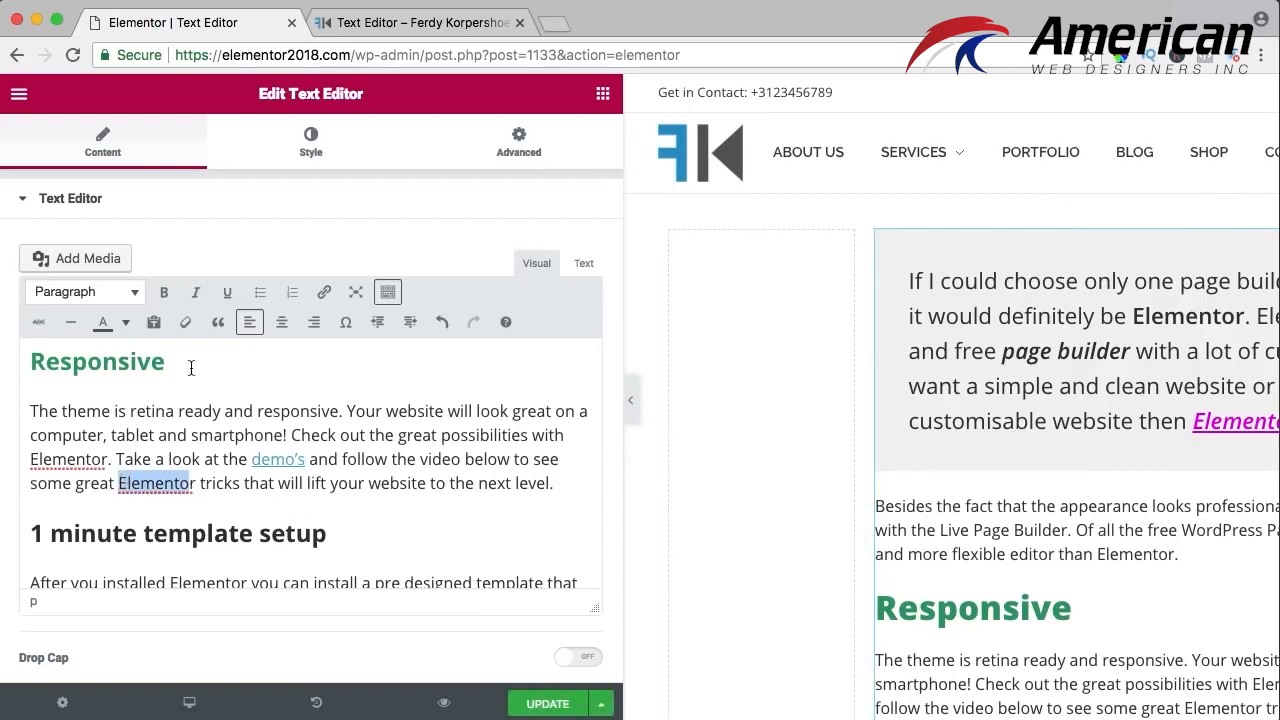
{"action": "left_click", "coordinate": [324, 292]}
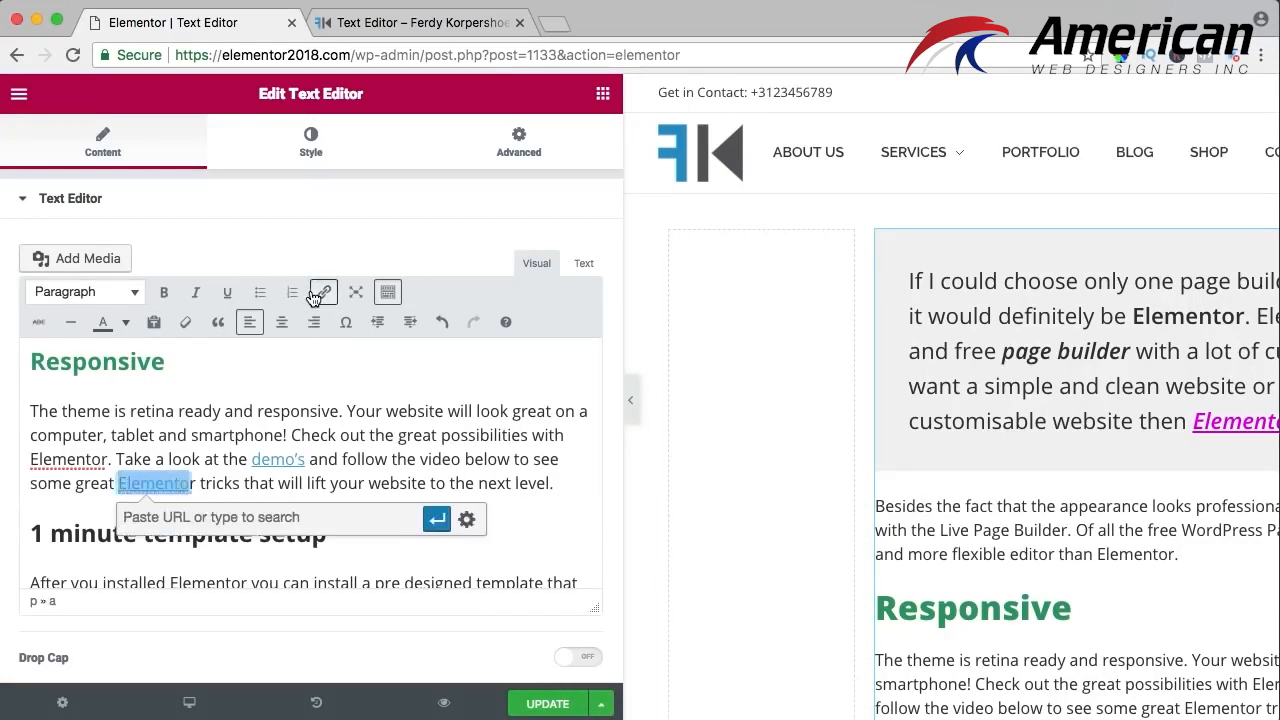
{"action": "left_click", "coordinate": [466, 519]}
{"action": "scroll", "coordinate": [463, 505], "scroll_direction": "down", "scroll_amount": 2}
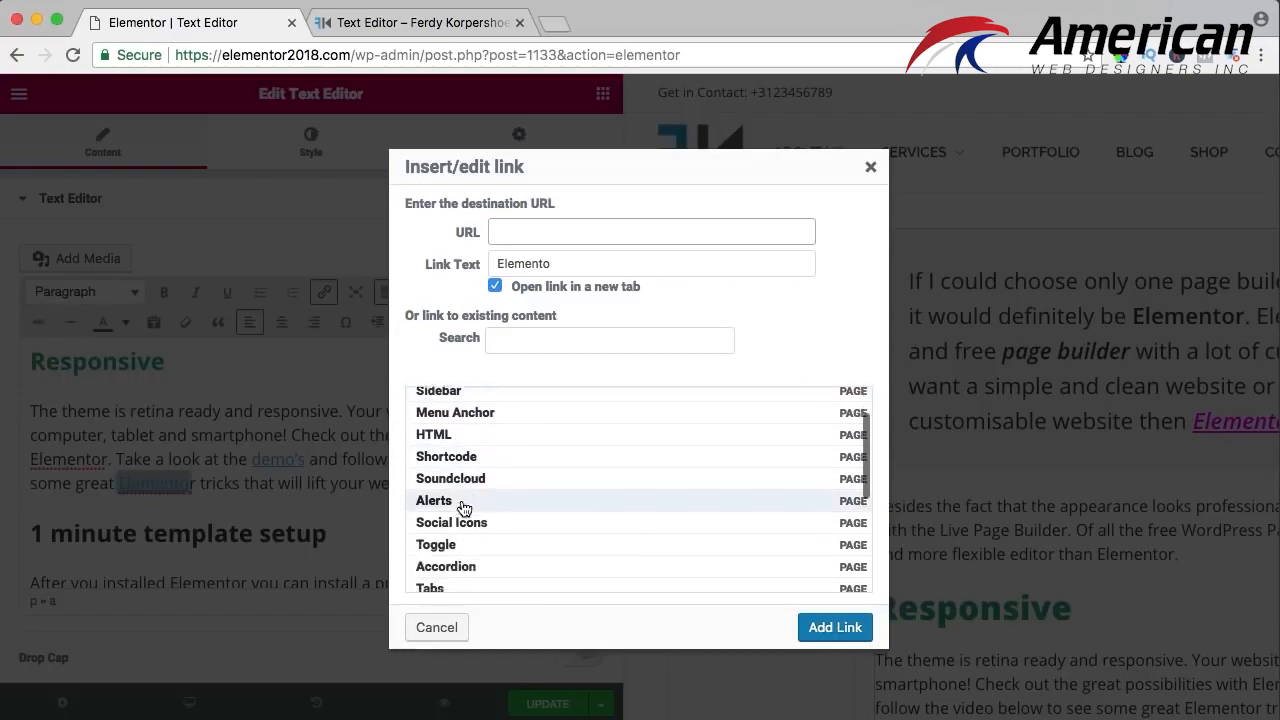
{"action": "scroll", "coordinate": [463, 505], "scroll_direction": "down", "scroll_amount": 1}
{"action": "scroll", "coordinate": [465, 440], "scroll_direction": "up", "scroll_amount": 3}
{"action": "scroll", "coordinate": [467, 498], "scroll_direction": "down", "scroll_amount": 4}
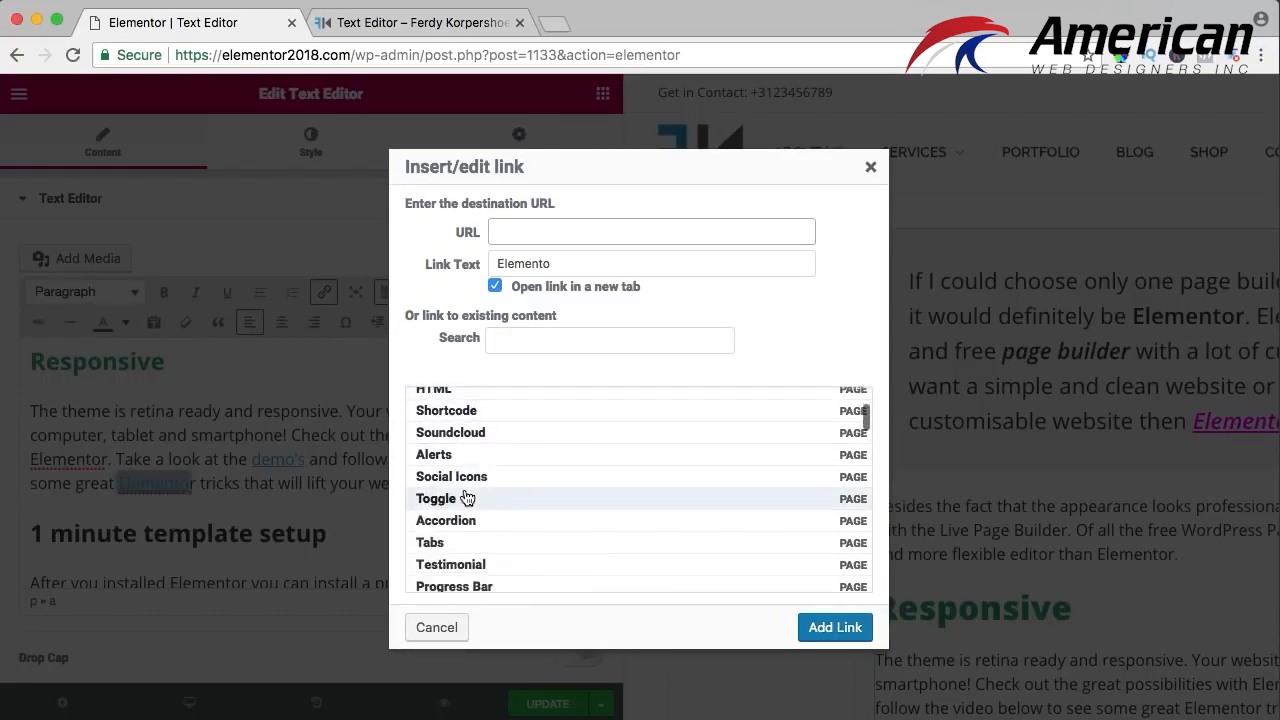
{"action": "left_click", "coordinate": [443, 500]}
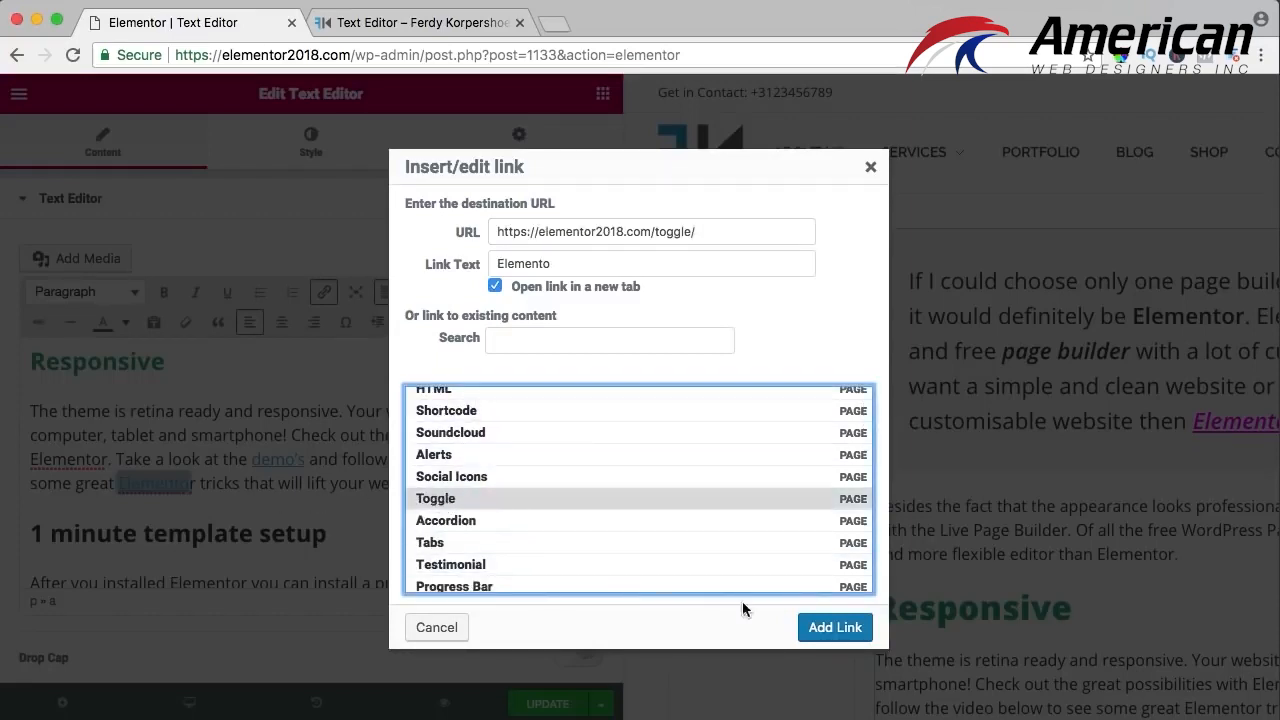
{"action": "left_click", "coordinate": [822, 627]}
At the start of the "Besides the fact" paragraph, add media by uploading the three Elementor JPG images from the Desktop
{"action": "scroll", "coordinate": [400, 488], "scroll_direction": "up", "scroll_amount": 5}
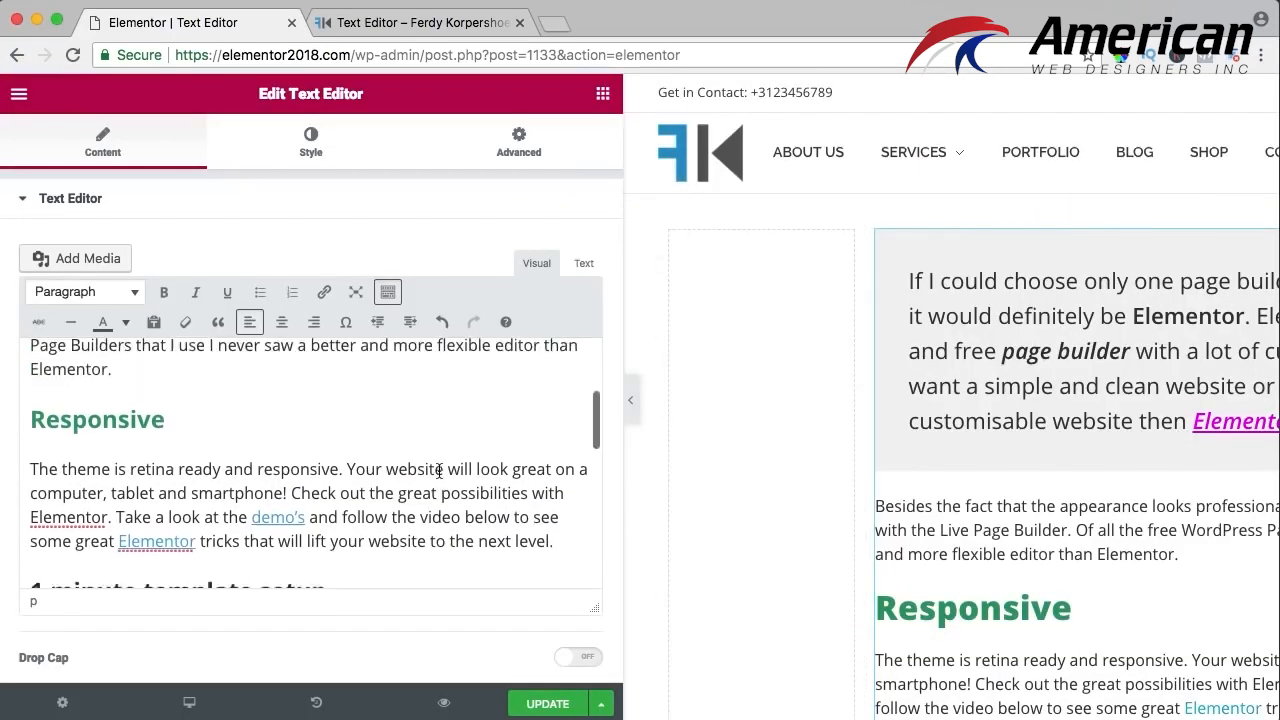
{"action": "scroll", "coordinate": [310, 500], "scroll_direction": "down", "scroll_amount": 1}
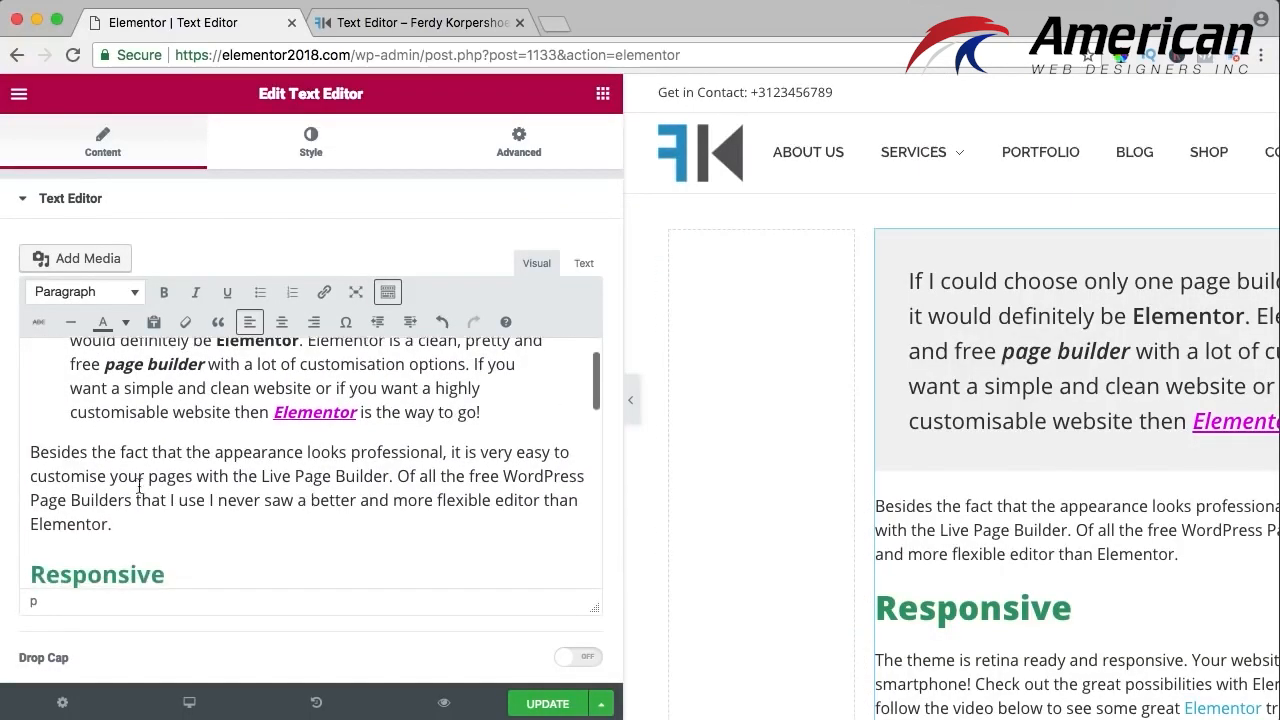
{"action": "left_click", "coordinate": [32, 453]}
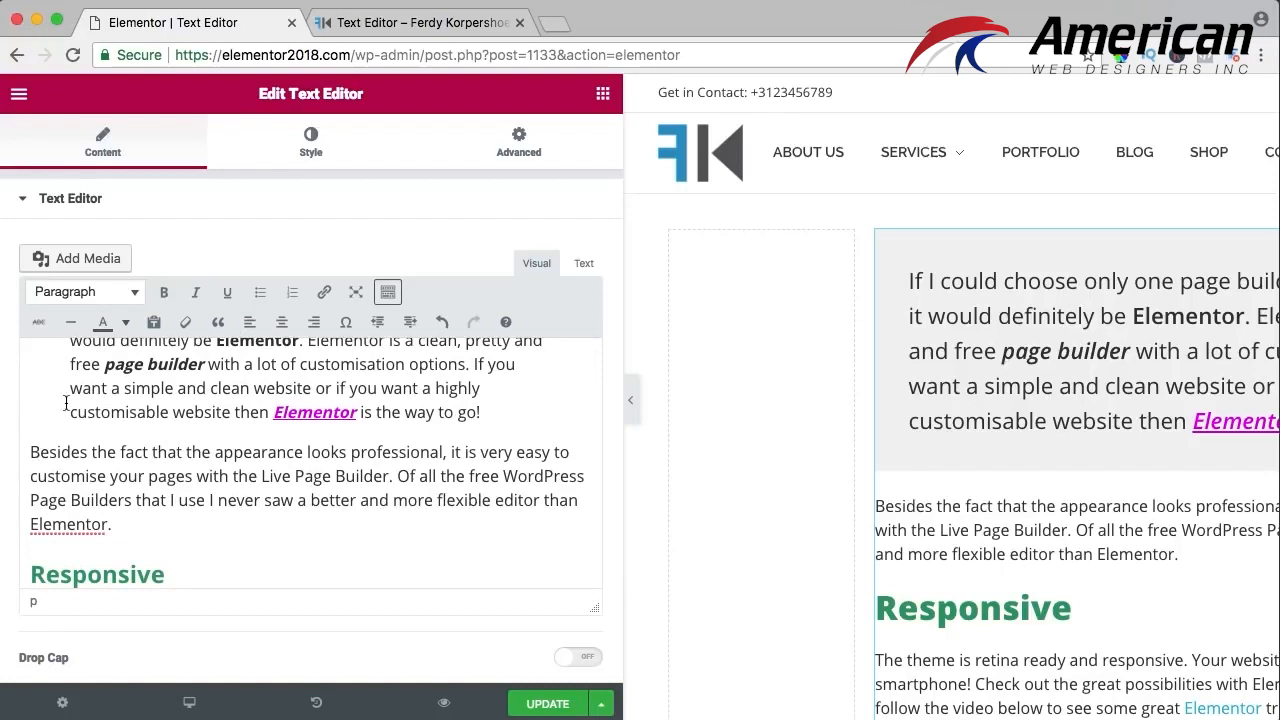
{"action": "left_click", "coordinate": [77, 259]}
{"action": "left_click", "coordinate": [306, 175]}
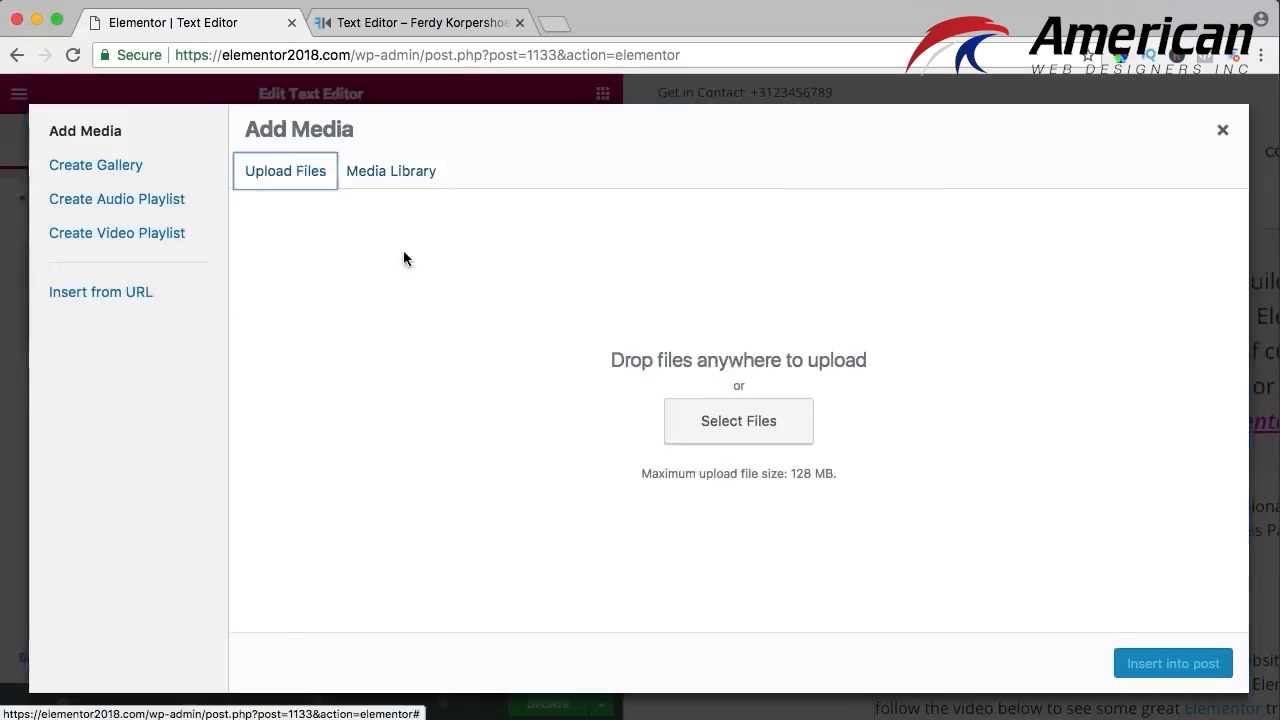
{"action": "left_click", "coordinate": [706, 416]}
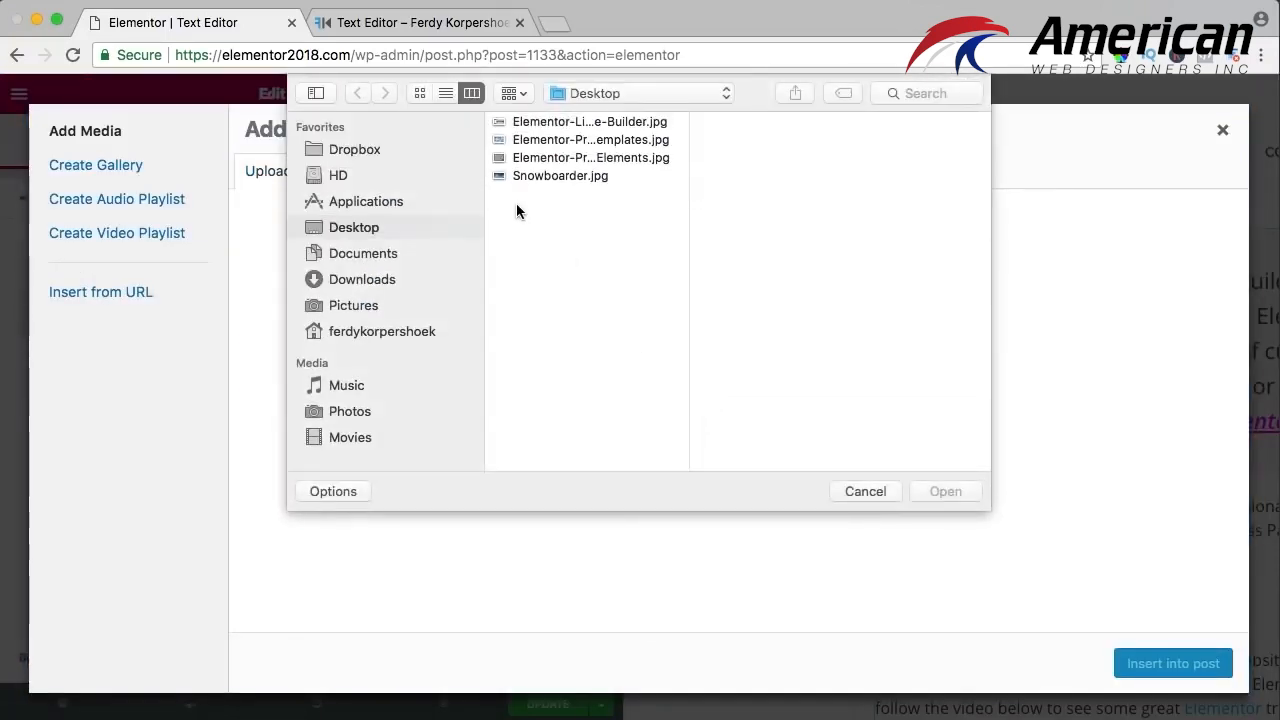
{"action": "left_click", "coordinate": [580, 124]}
{"action": "left_click", "coordinate": [560, 160], "text": "shift"}
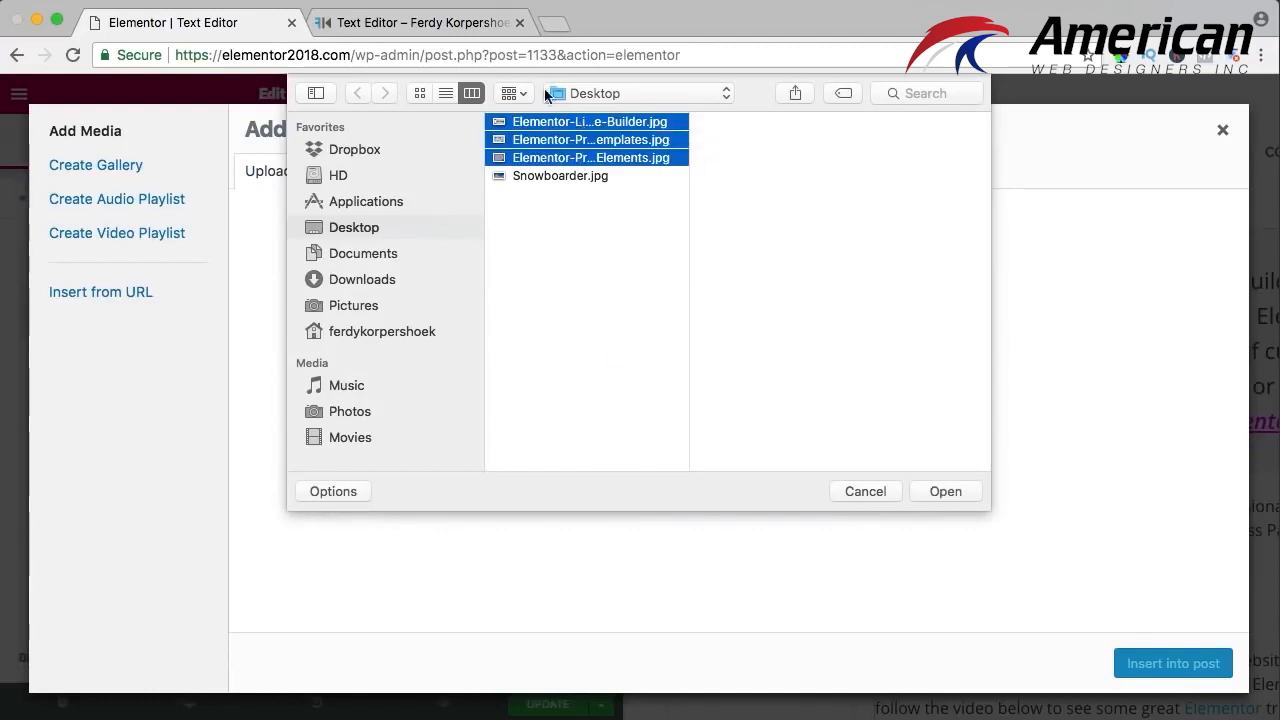
{"action": "left_click", "coordinate": [556, 120]}
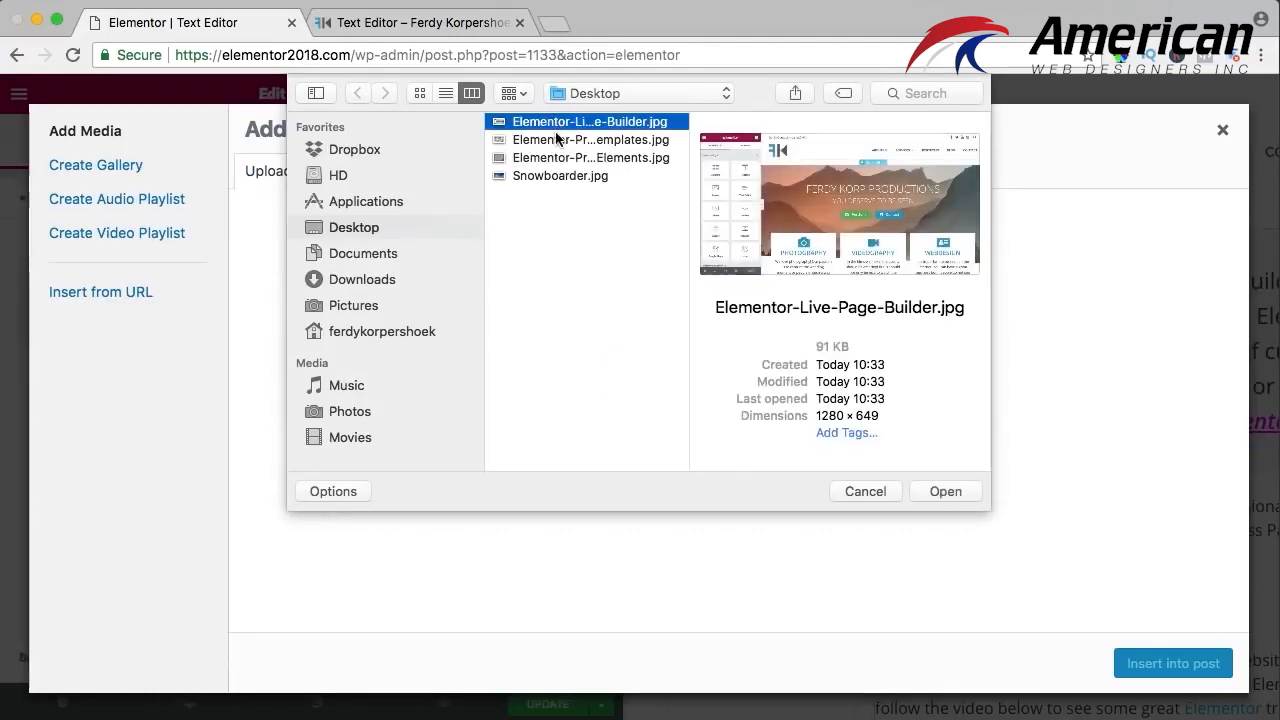
{"action": "left_click", "coordinate": [563, 160], "text": "shift"}
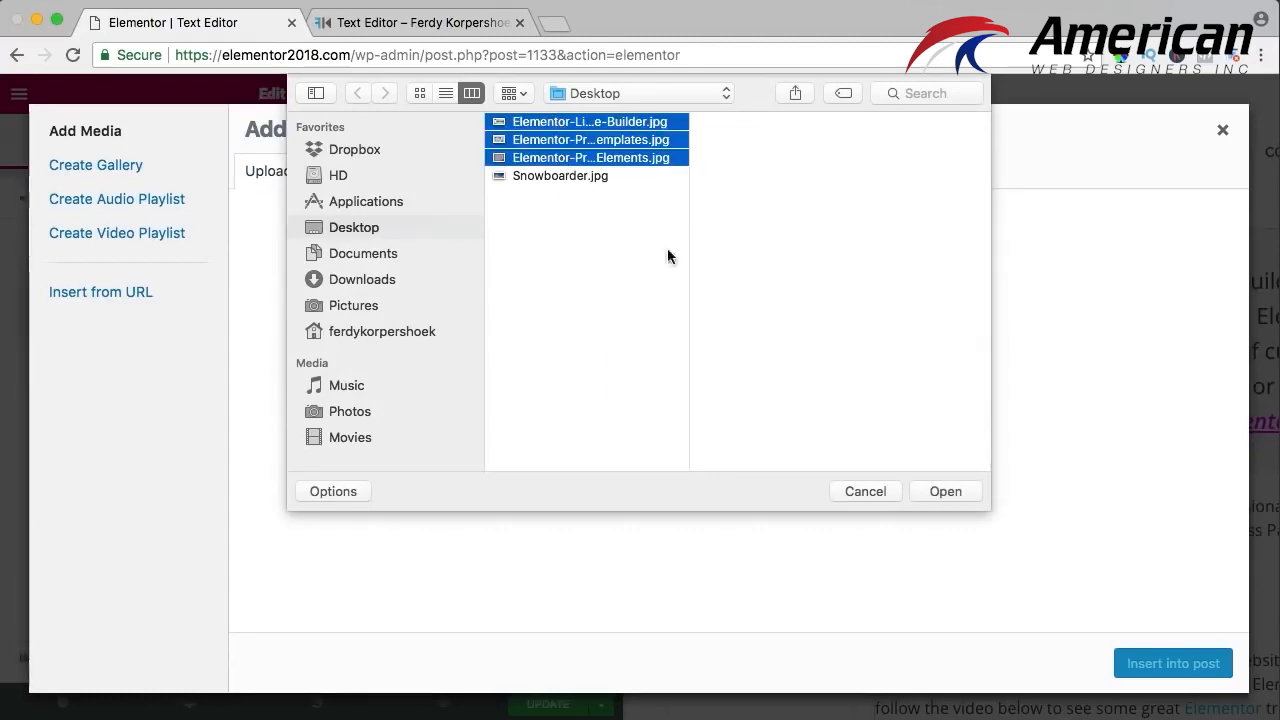
{"action": "left_click", "coordinate": [945, 491]}
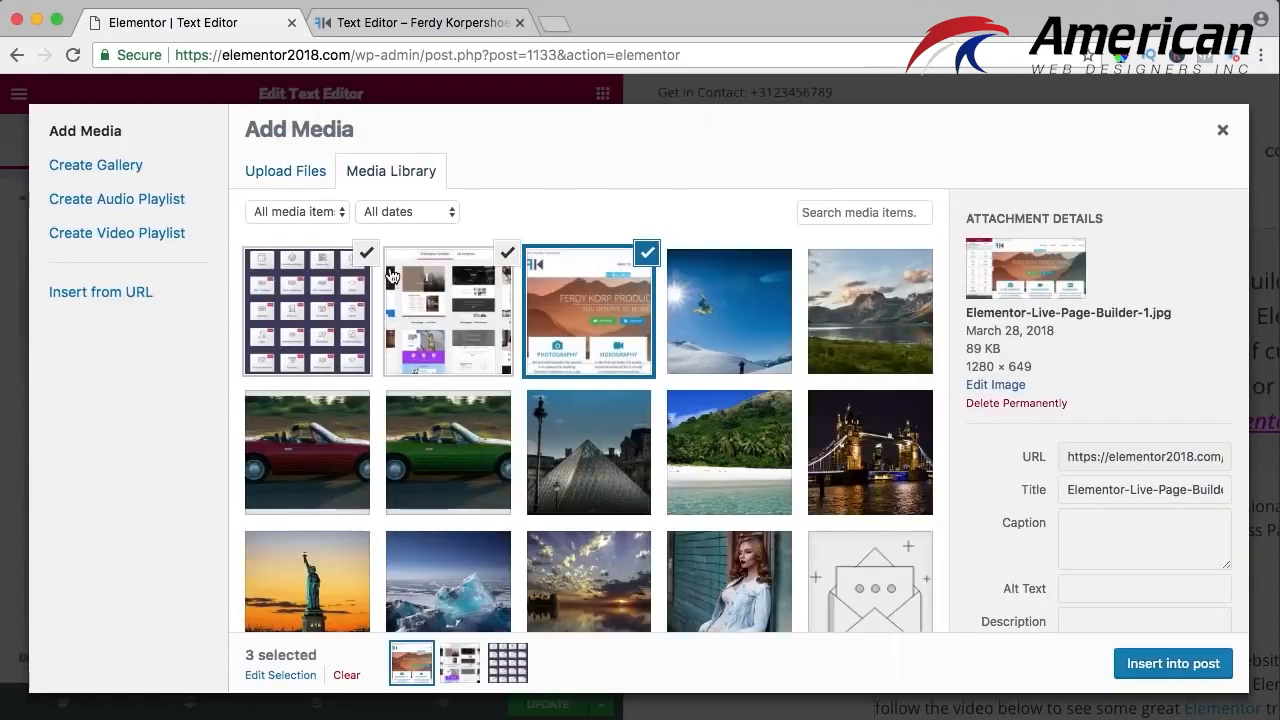
Deselect the other two uploaded images and insert only the Elementor-Live-Page-Builder image into the text
{"action": "left_click", "coordinate": [372, 259]}
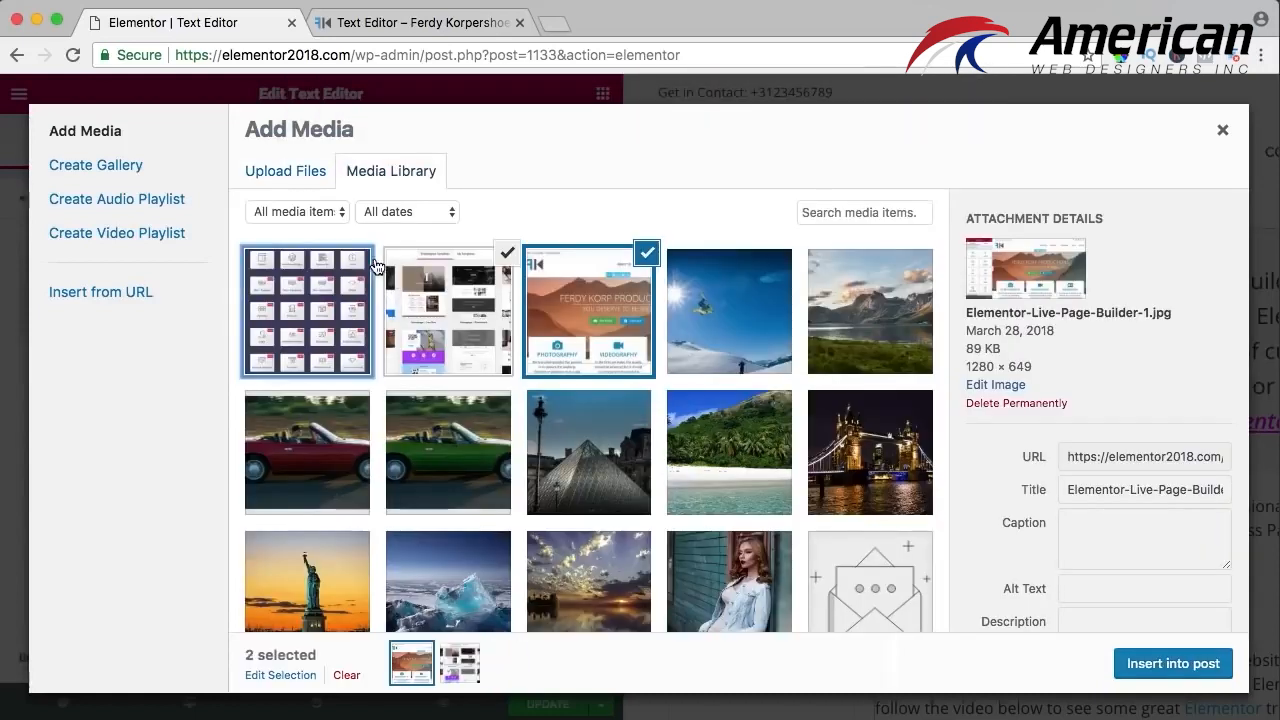
{"action": "left_click", "coordinate": [507, 253]}
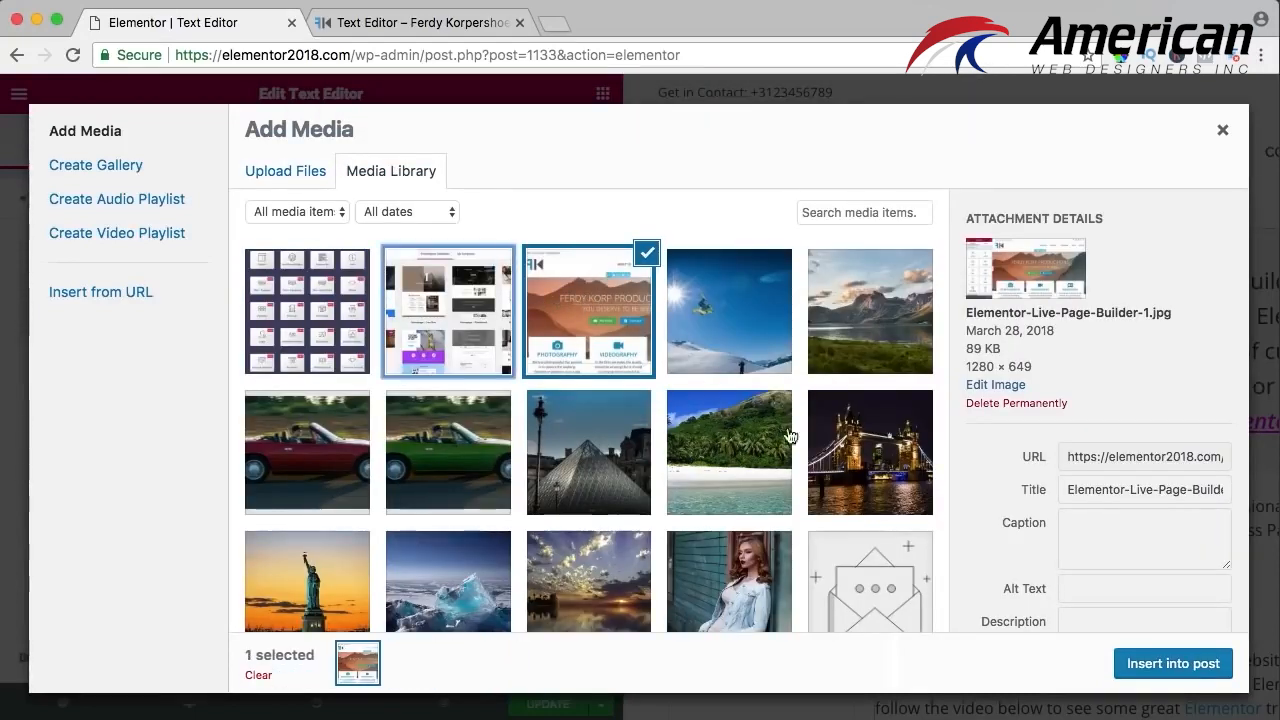
{"action": "left_click", "coordinate": [1184, 668]}
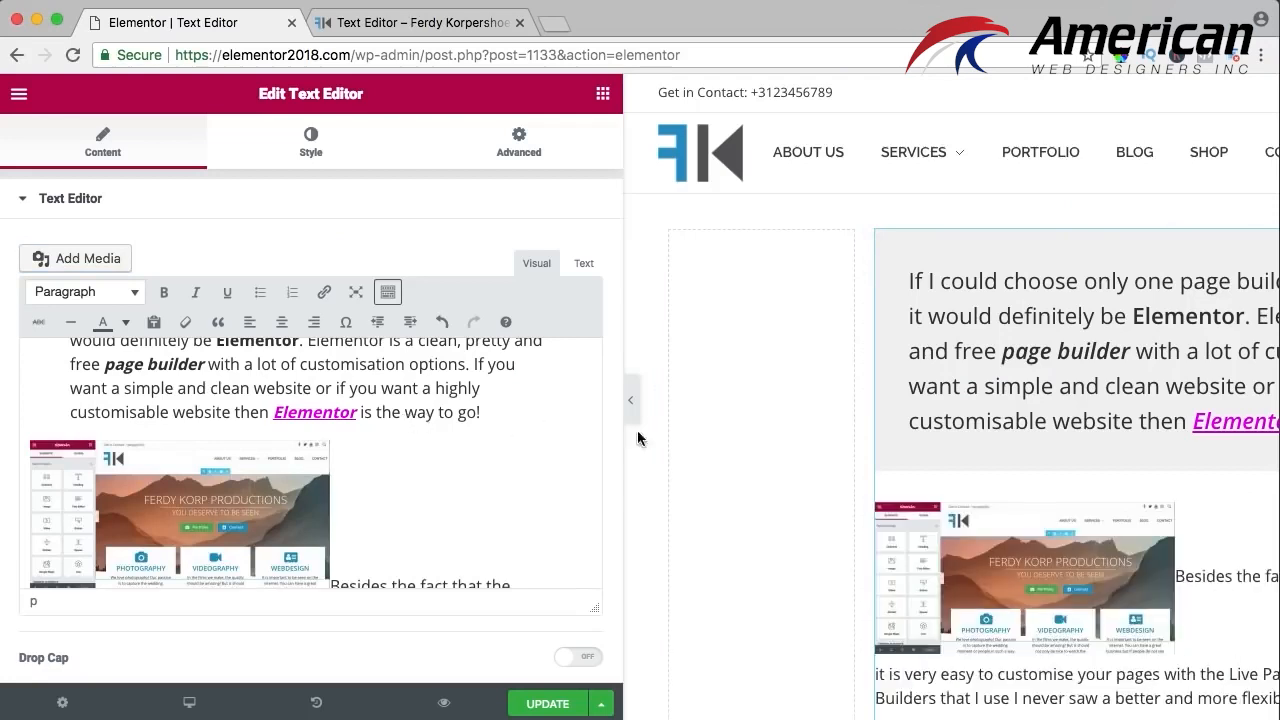
Delete the empty first column, update the page, and check the inserted image on the previewed page before returning to the editor
{"action": "mouse_move", "coordinate": [685, 233]}
{"action": "left_click", "coordinate": [745, 234]}
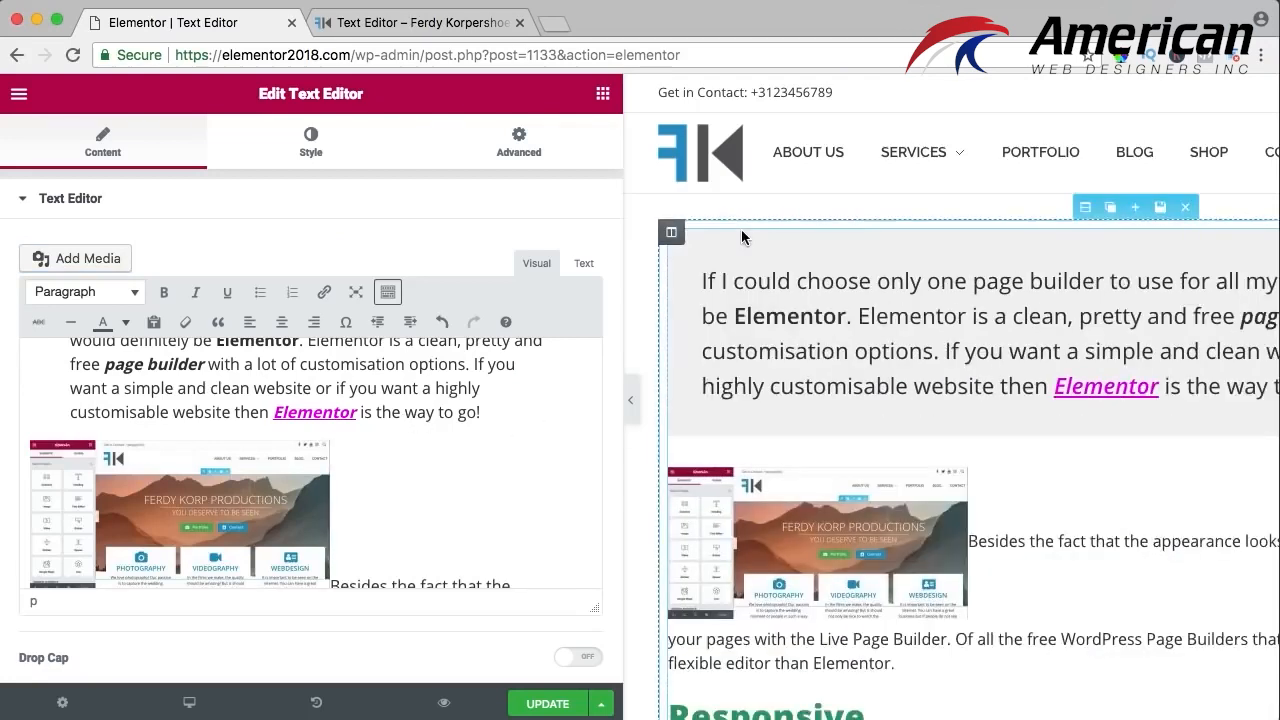
{"action": "scroll", "coordinate": [916, 465], "scroll_direction": "down", "scroll_amount": 3}
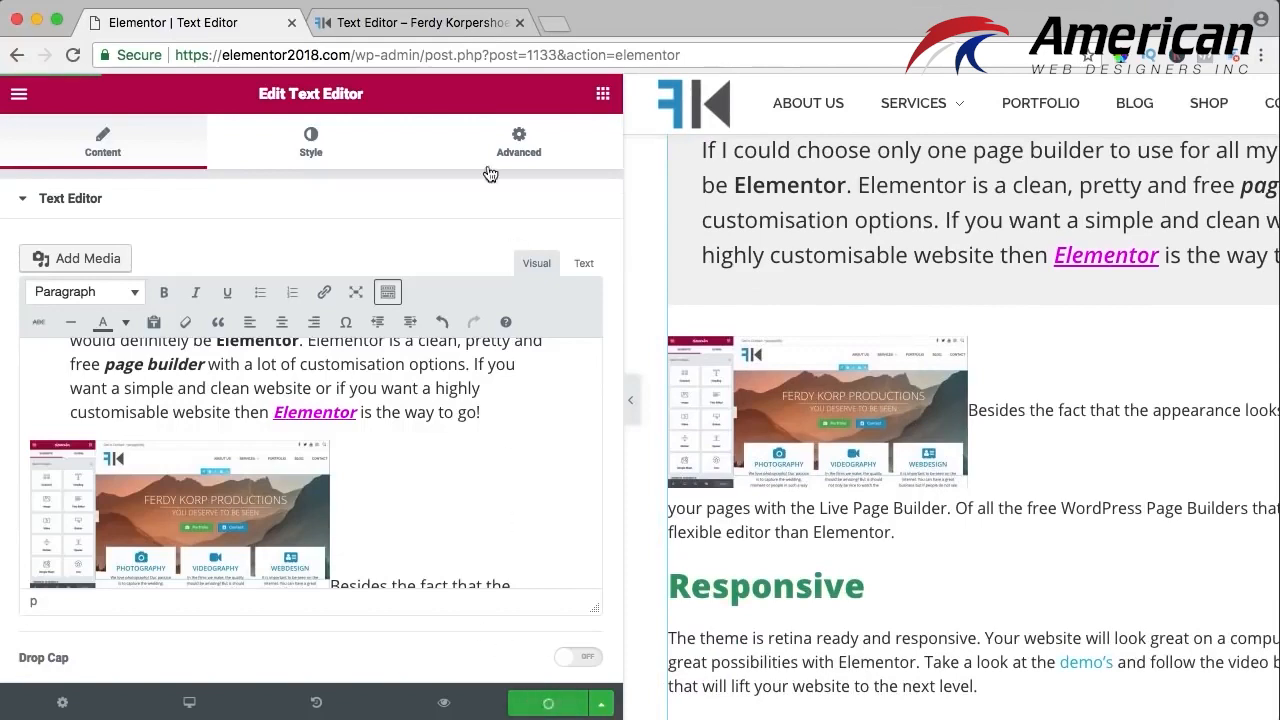
{"action": "left_click", "coordinate": [412, 22]}
{"action": "scroll", "coordinate": [530, 378], "scroll_direction": "down", "scroll_amount": 5}
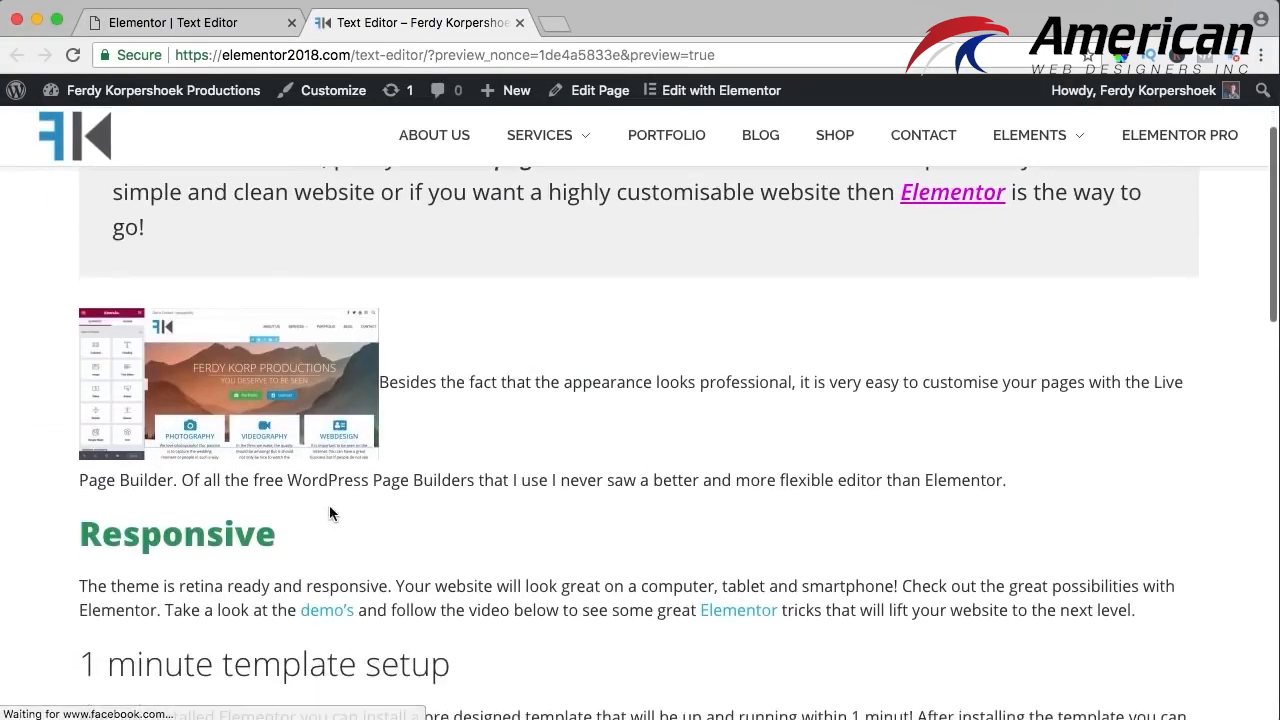
{"action": "left_click", "coordinate": [211, 27]}
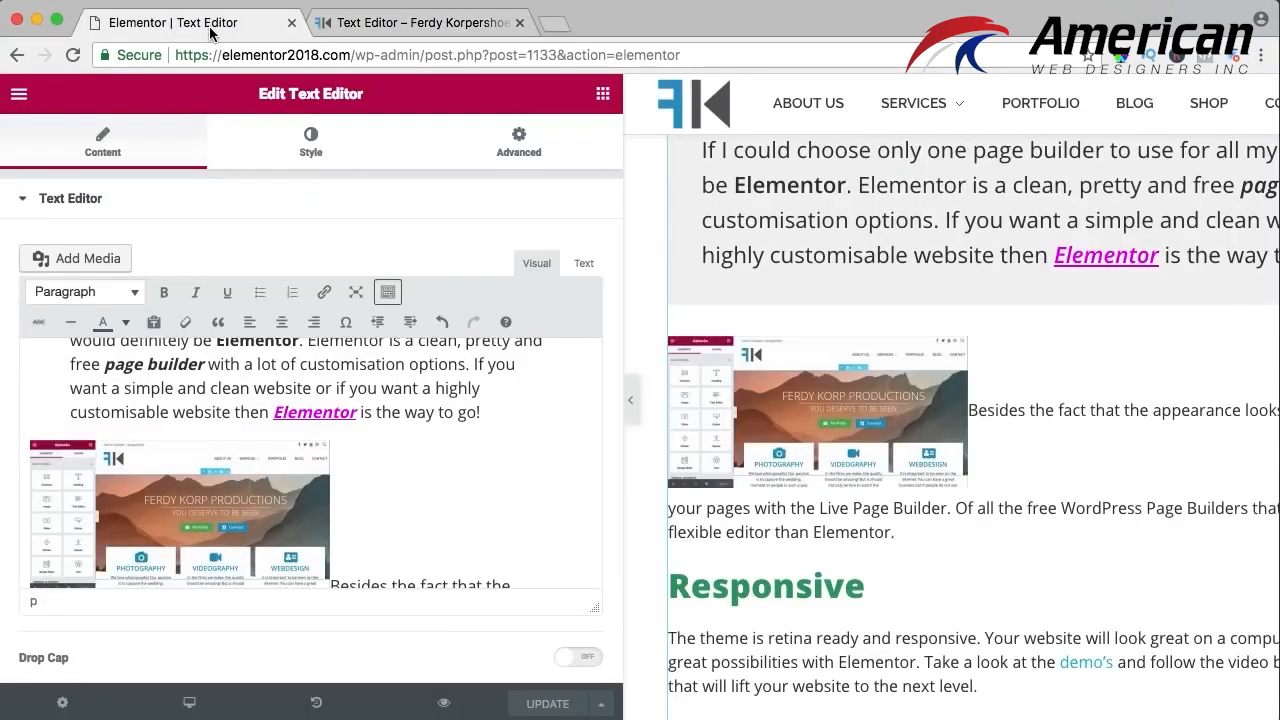
Align the inserted image left so the text wraps beside it, and check the layout in the full-width page preview
{"action": "left_click", "coordinate": [204, 487]}
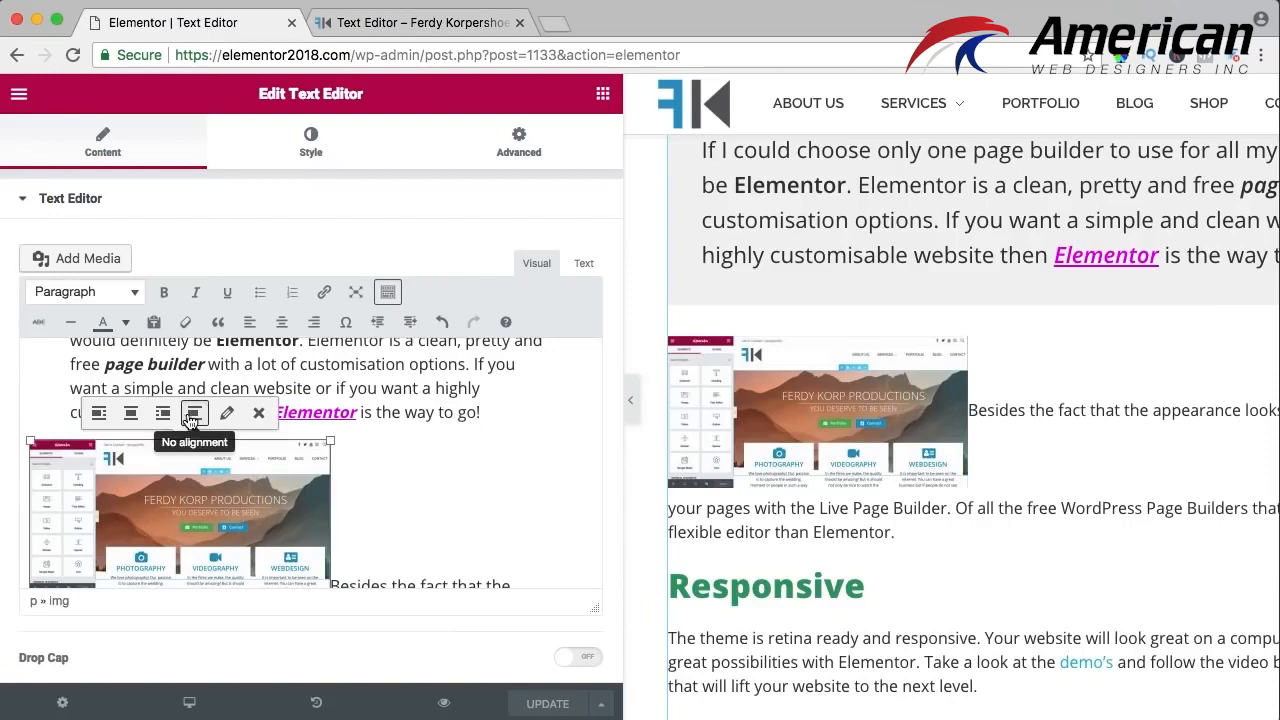
{"action": "left_click", "coordinate": [101, 413]}
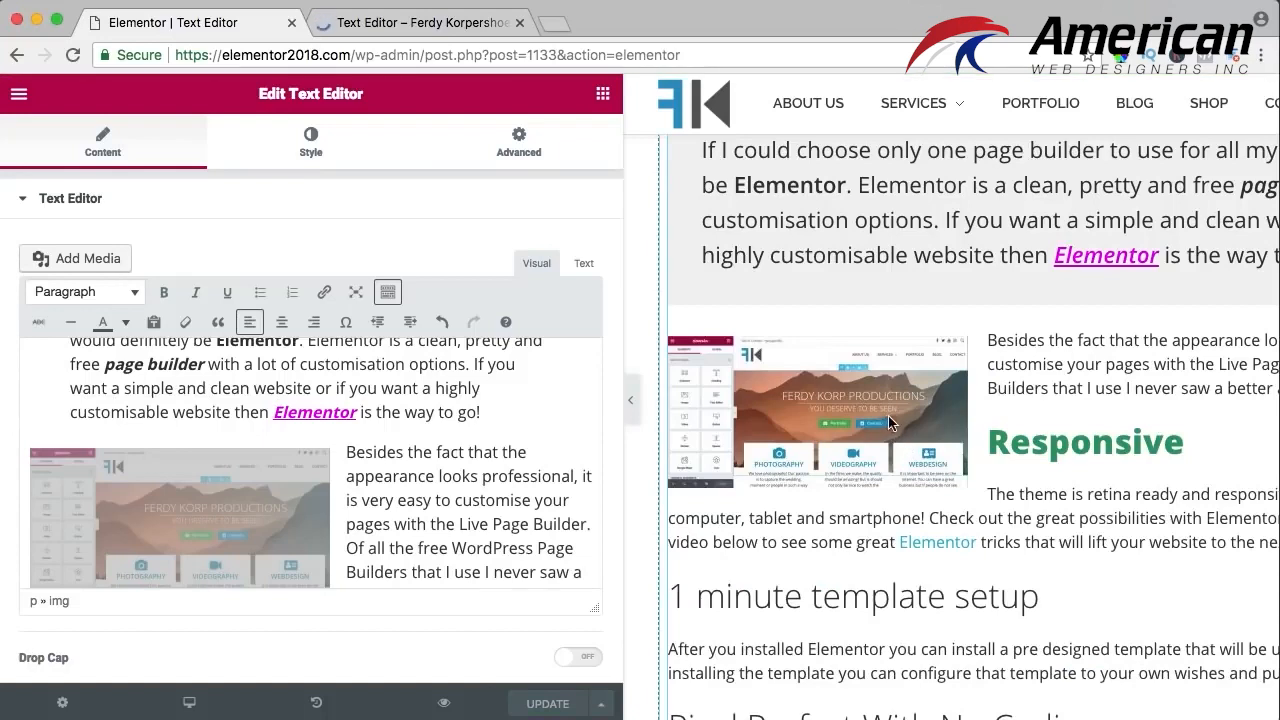
{"action": "left_click", "coordinate": [630, 405]}
{"action": "scroll", "coordinate": [669, 380], "scroll_direction": "down", "scroll_amount": 2}
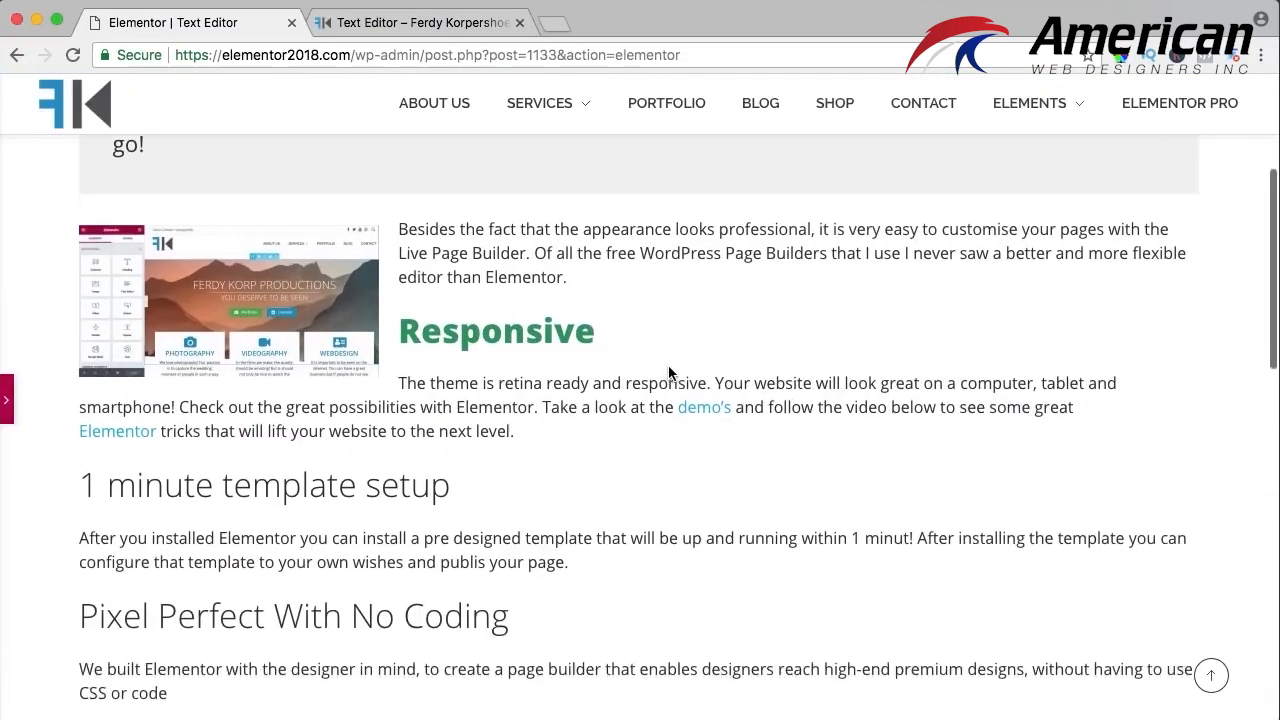
{"action": "scroll", "coordinate": [664, 370], "scroll_direction": "up", "scroll_amount": 3}
Bring back the editing panel and shrink the inserted image proportionally to about two thirds of its width
{"action": "left_click", "coordinate": [664, 370]}
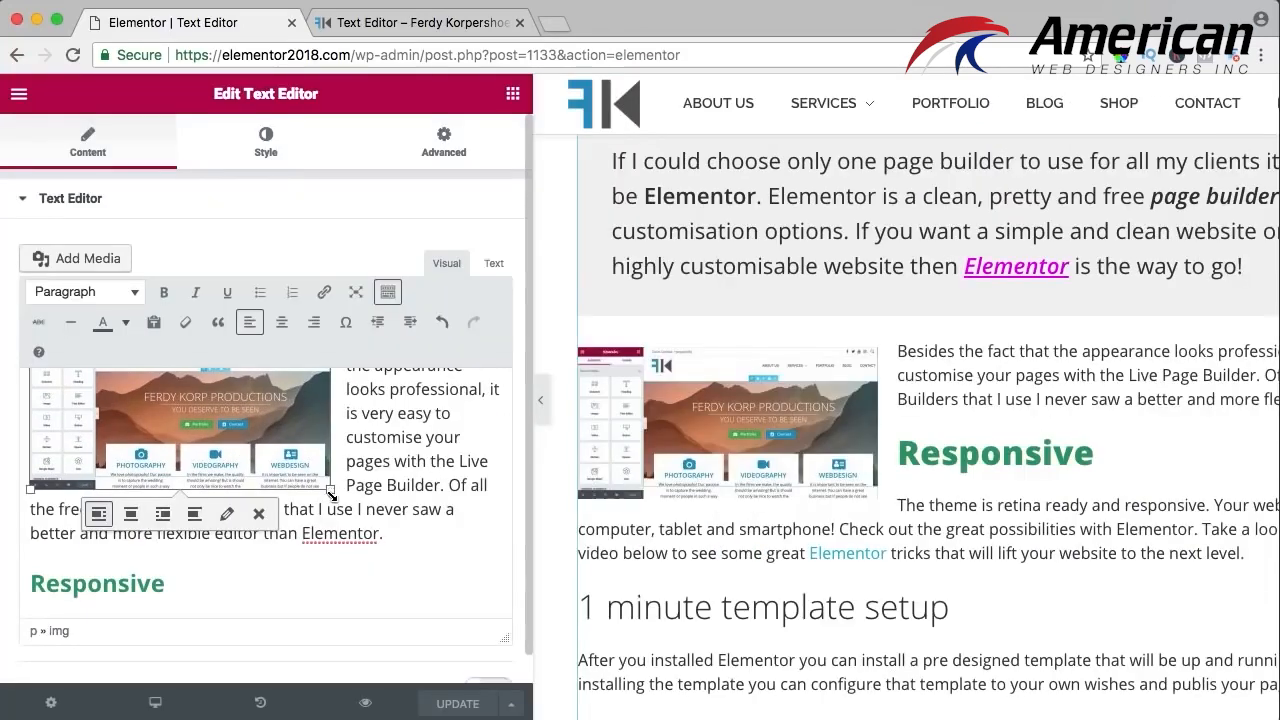
{"action": "left_click_drag", "start_coordinate": [333, 493], "coordinate": [222, 461]}
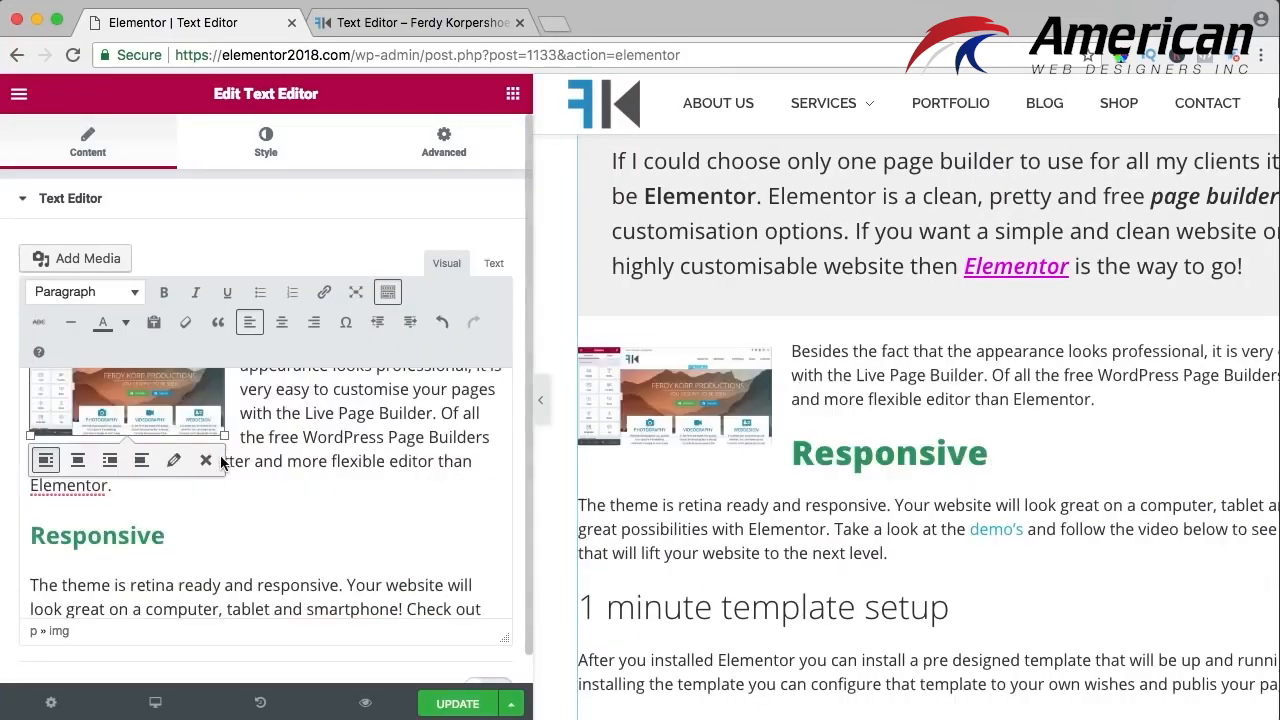
Align the inserted image right, link it to its media file, review the advanced options, and apply the image details
{"action": "left_click", "coordinate": [112, 460]}
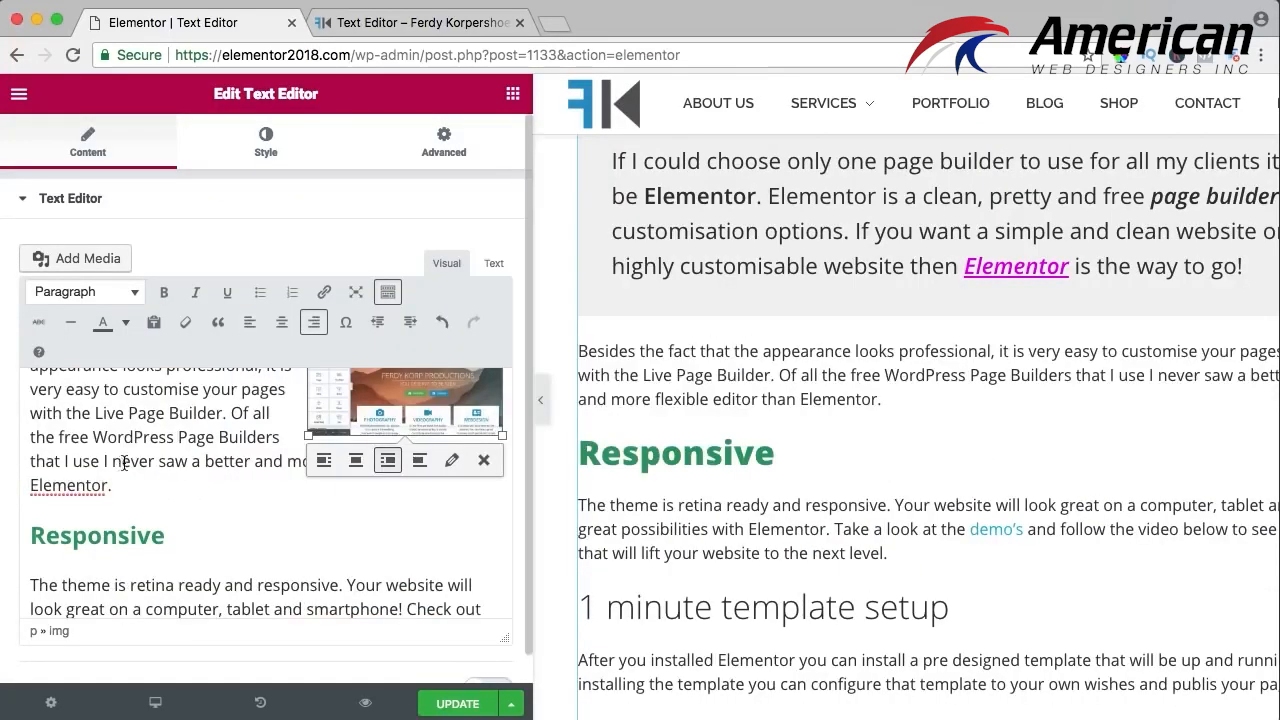
{"action": "left_click", "coordinate": [451, 460]}
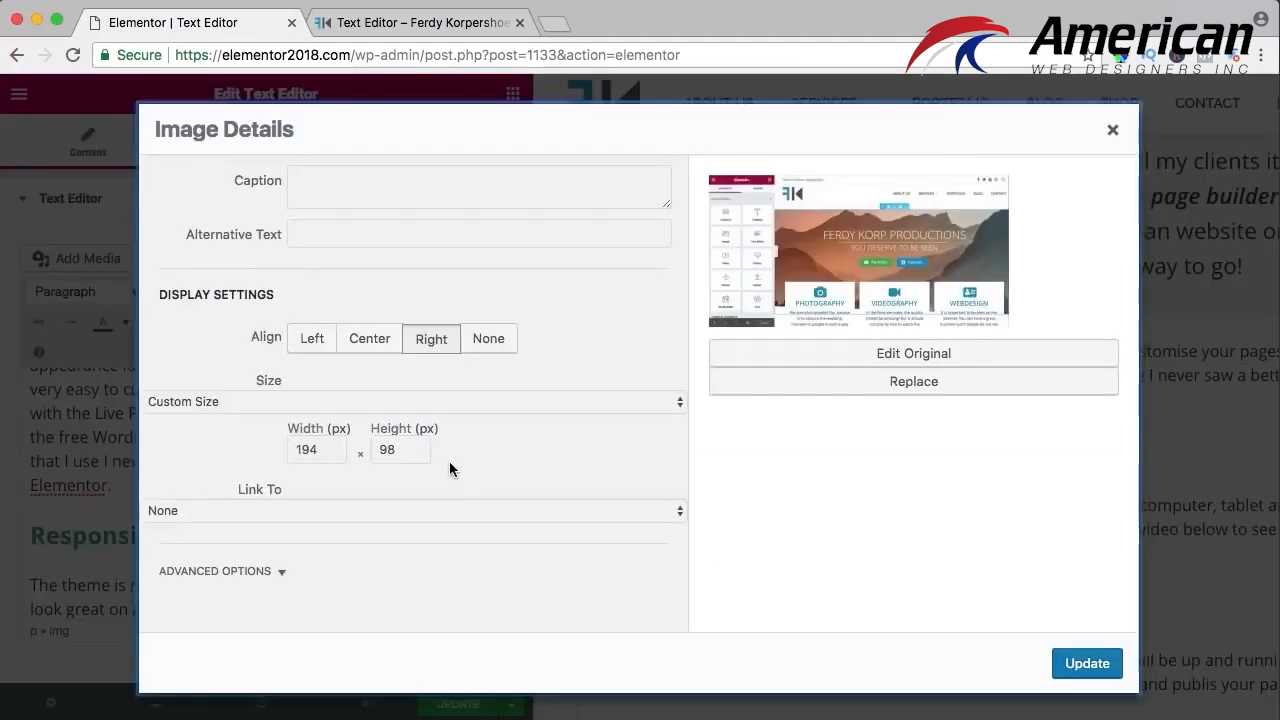
{"action": "left_click", "coordinate": [215, 510]}
{"action": "left_click", "coordinate": [205, 459]}
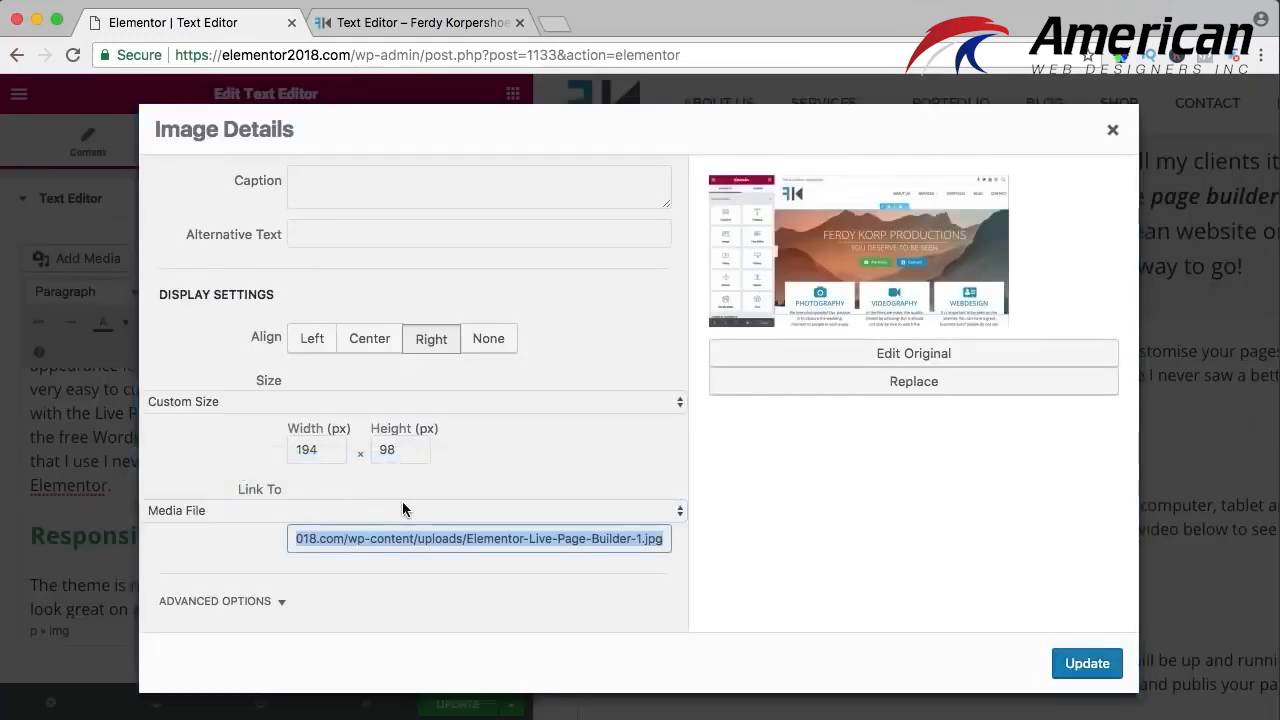
{"action": "left_click", "coordinate": [283, 600]}
{"action": "scroll", "coordinate": [277, 560], "scroll_direction": "down", "scroll_amount": 2}
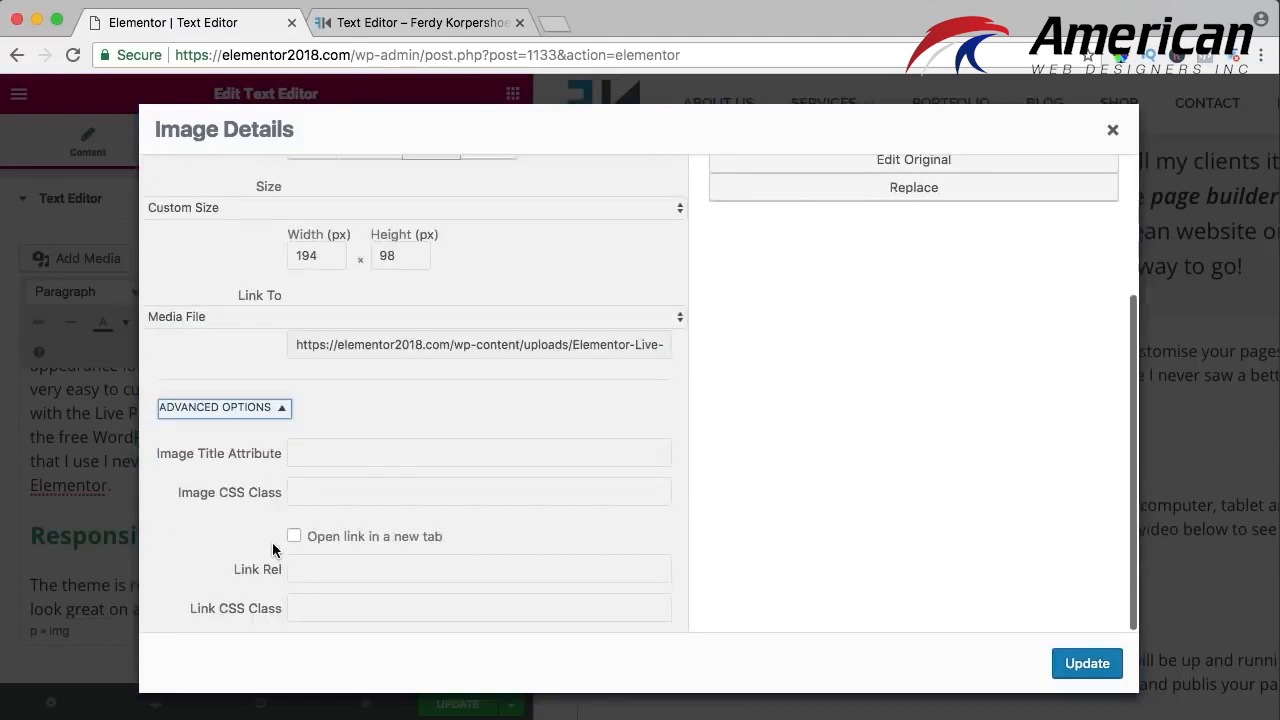
{"action": "left_click", "coordinate": [278, 408]}
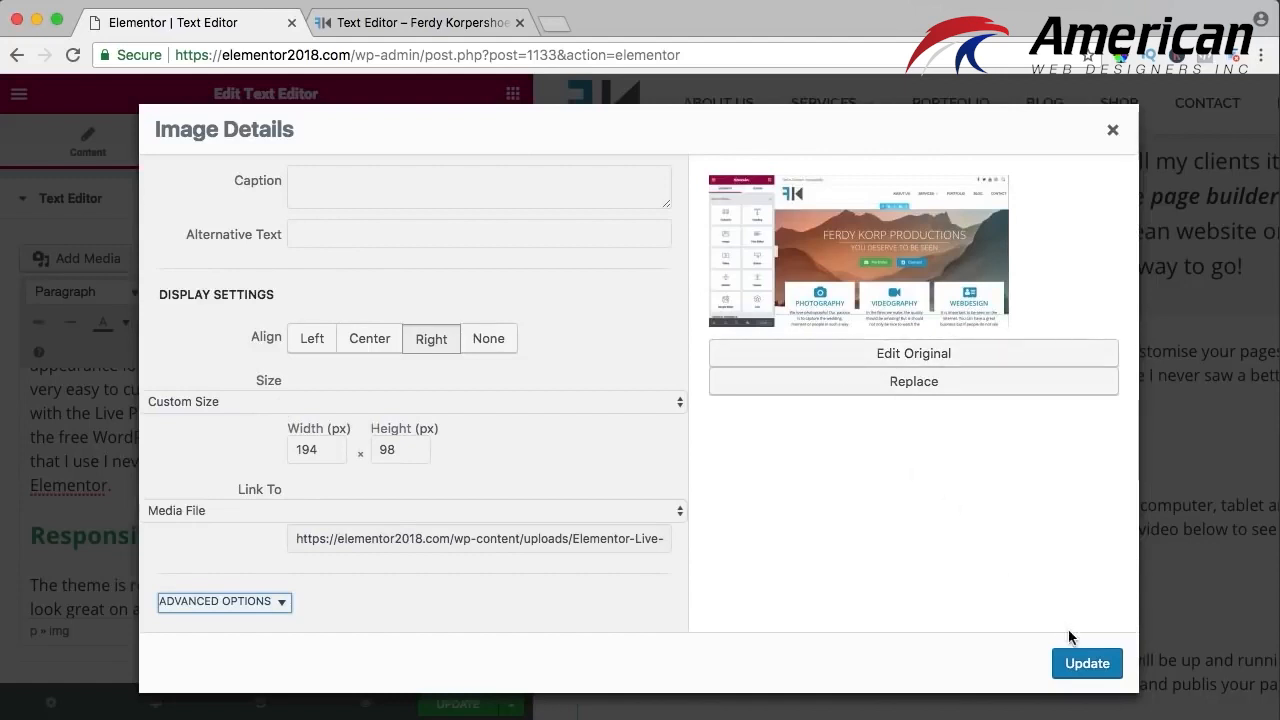
{"action": "left_click", "coordinate": [1075, 668]}
Add an empty line below the Responsive paragraph and pick Elementor-Pre-Build-Templates-1.jpg from the media library for it
{"action": "left_click", "coordinate": [477, 539]}
{"action": "key", "text": "Return"}
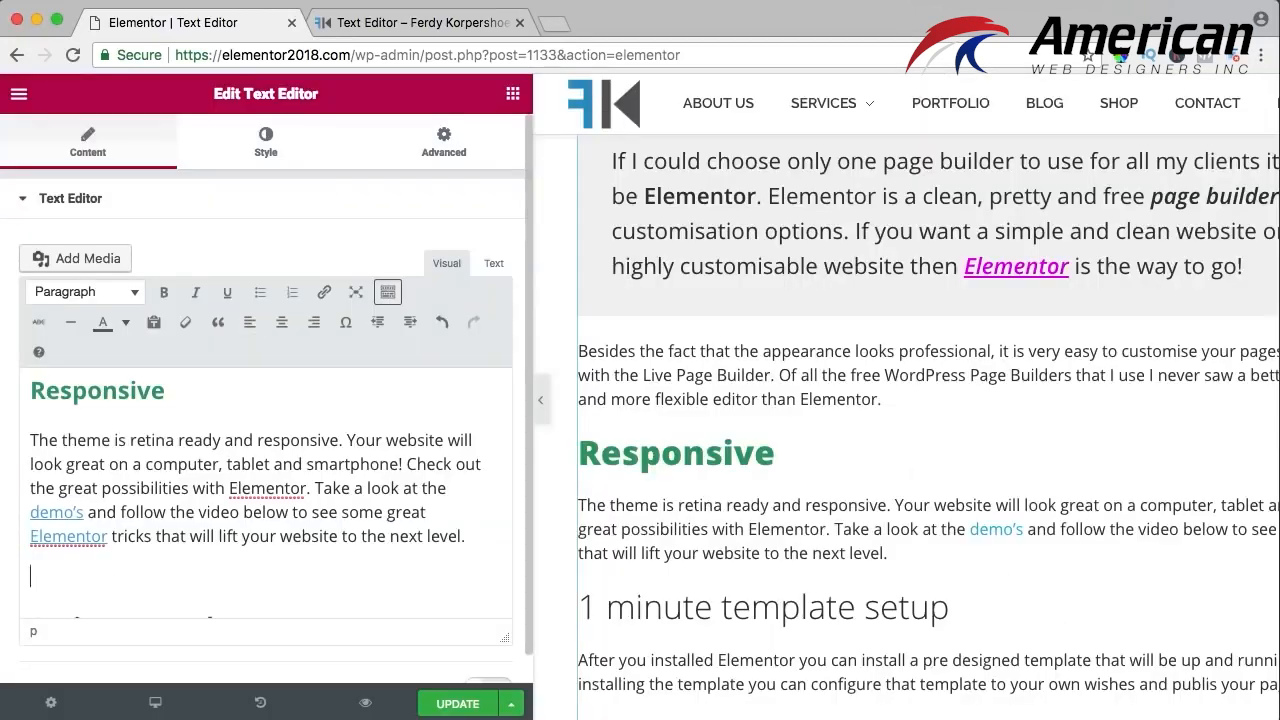
{"action": "left_click", "coordinate": [87, 258]}
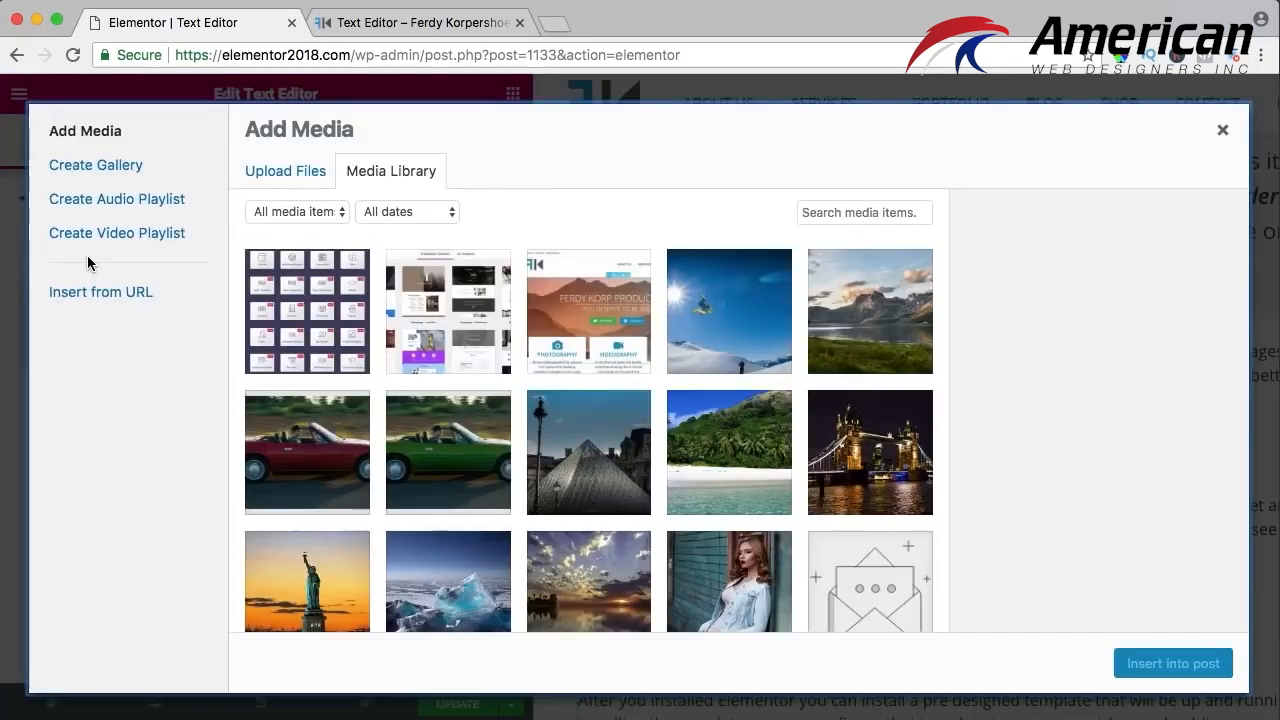
{"action": "left_click", "coordinate": [463, 322]}
{"action": "scroll", "coordinate": [1006, 489], "scroll_direction": "down", "scroll_amount": 5}
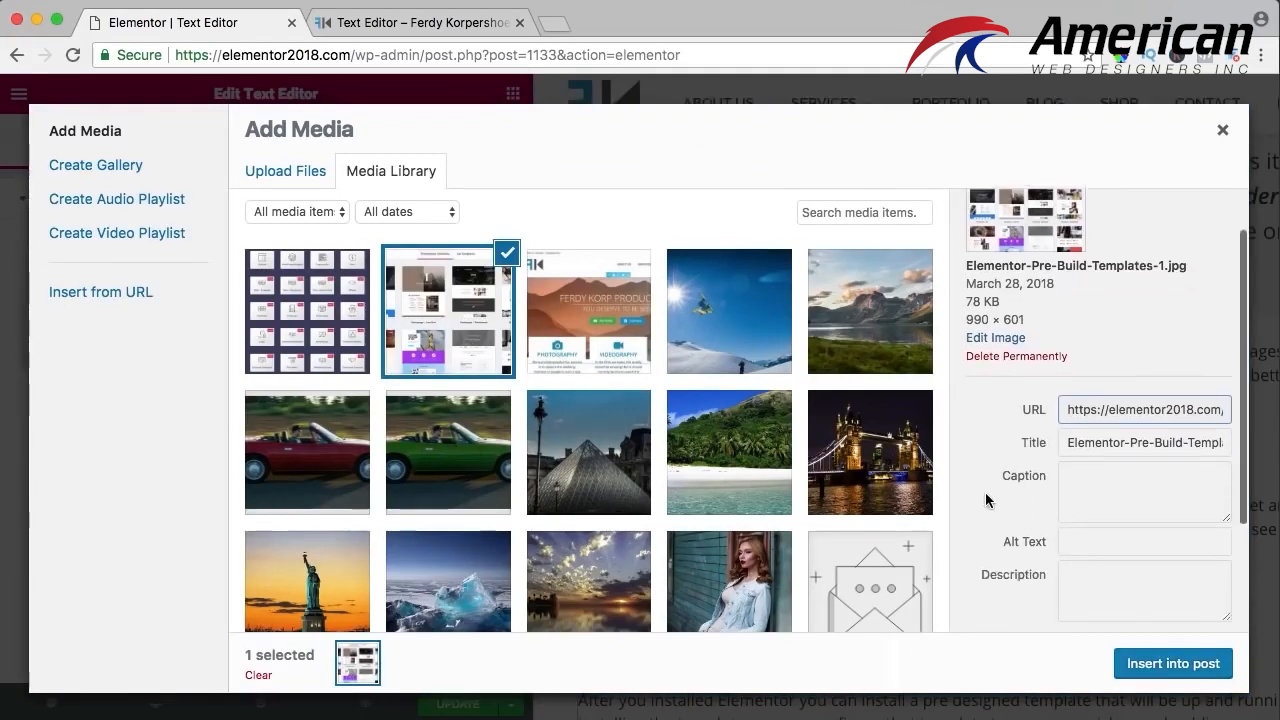
Insert the selected templates image with Center alignment, linked to its Media File, at Full Size – 990 × 601
{"action": "left_click", "coordinate": [1115, 535]}
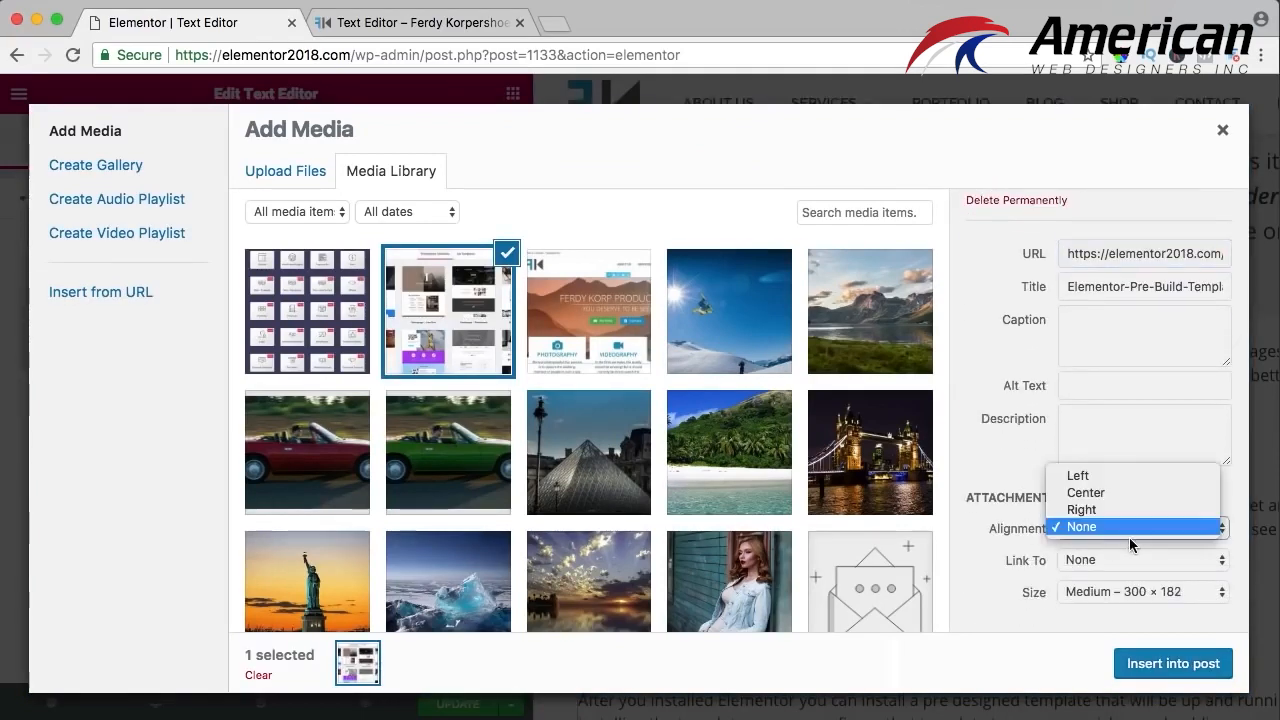
{"action": "left_click", "coordinate": [1105, 493]}
{"action": "left_click", "coordinate": [1106, 560]}
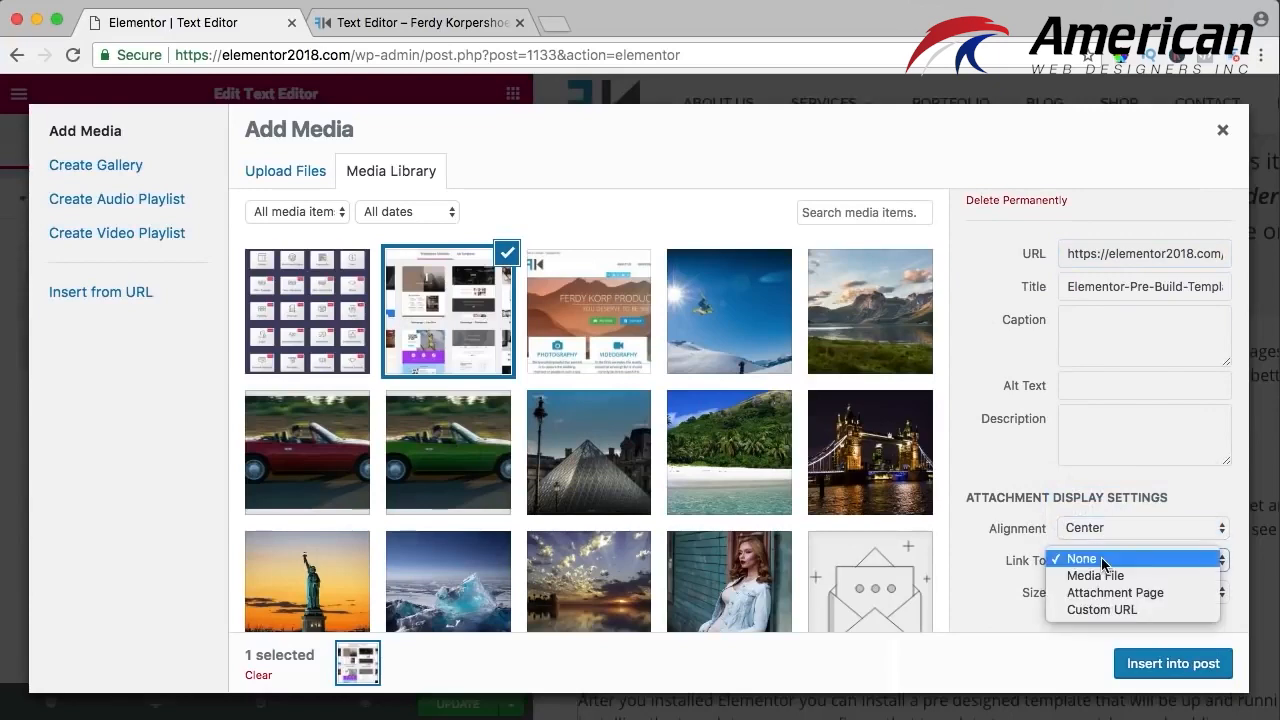
{"action": "left_click", "coordinate": [1104, 574]}
{"action": "left_click", "coordinate": [1100, 618]}
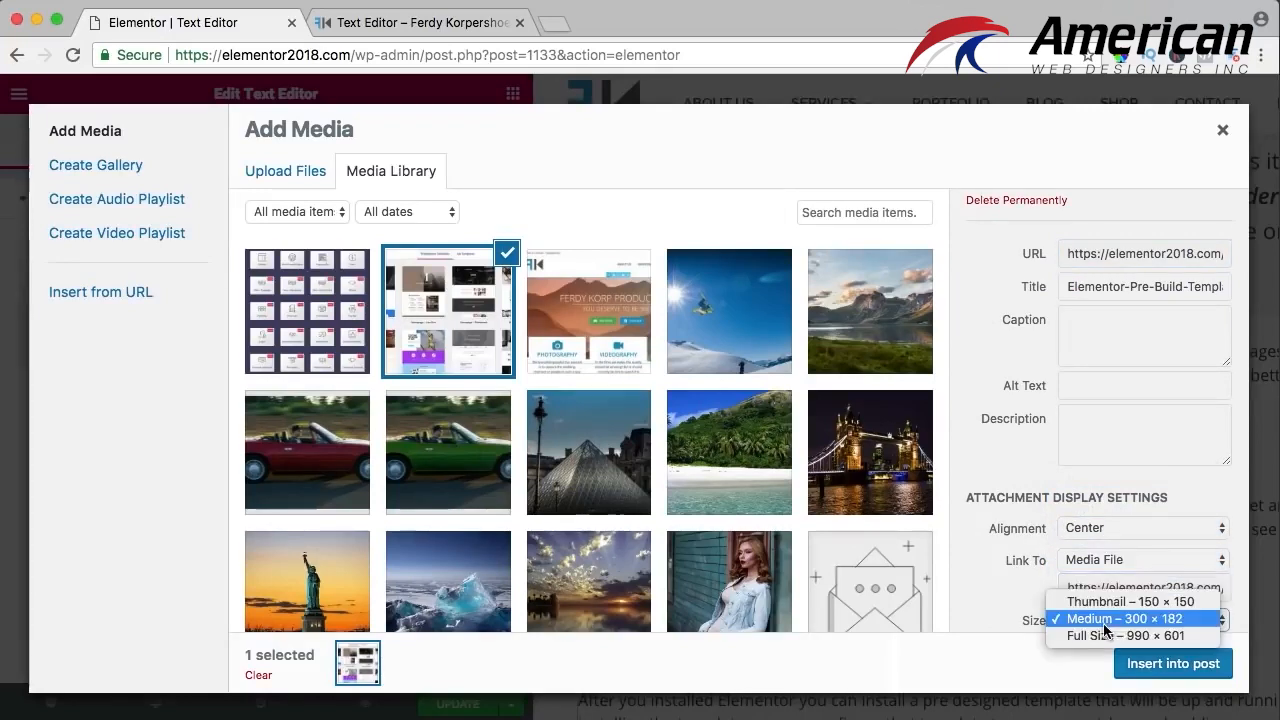
{"action": "left_click", "coordinate": [1105, 636]}
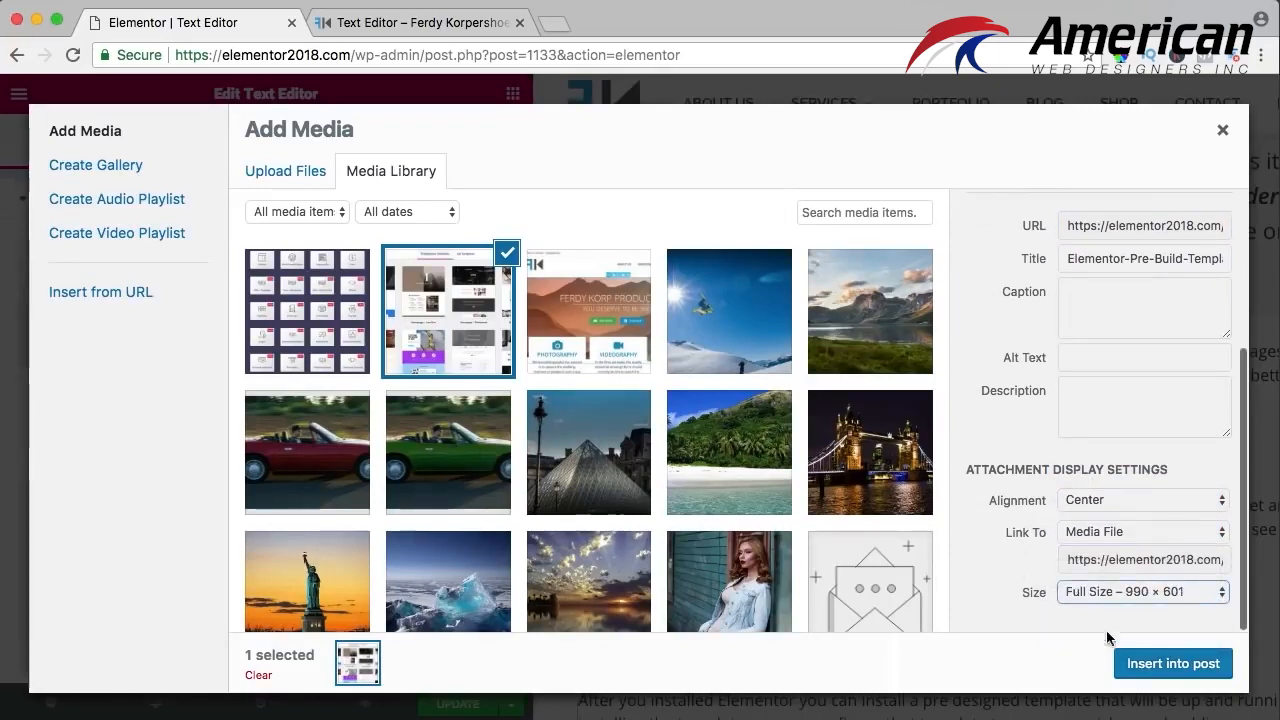
{"action": "left_click", "coordinate": [1172, 664]}
Insert the Elementor-Pro-Elements image from the media library on a new line below the Elementor Pro paragraph
{"action": "scroll", "coordinate": [300, 520], "scroll_direction": "down", "scroll_amount": 7}
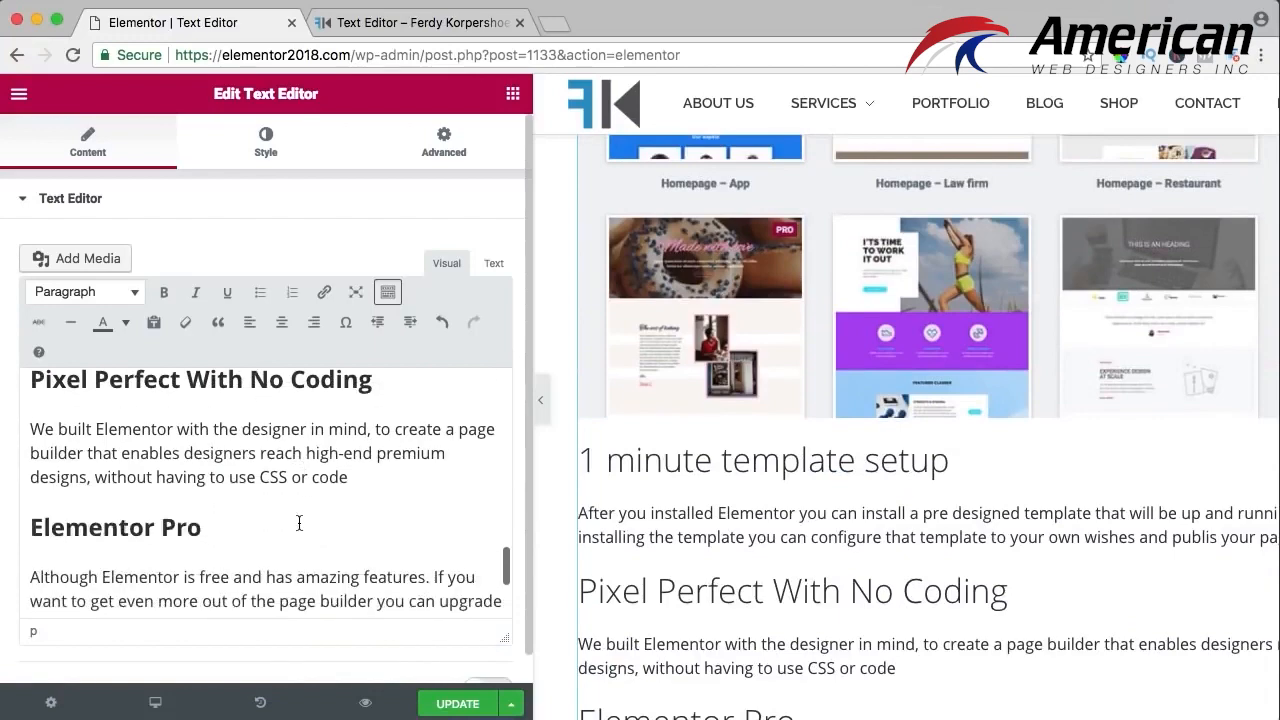
{"action": "left_click", "coordinate": [408, 477]}
{"action": "key", "text": "Return"}
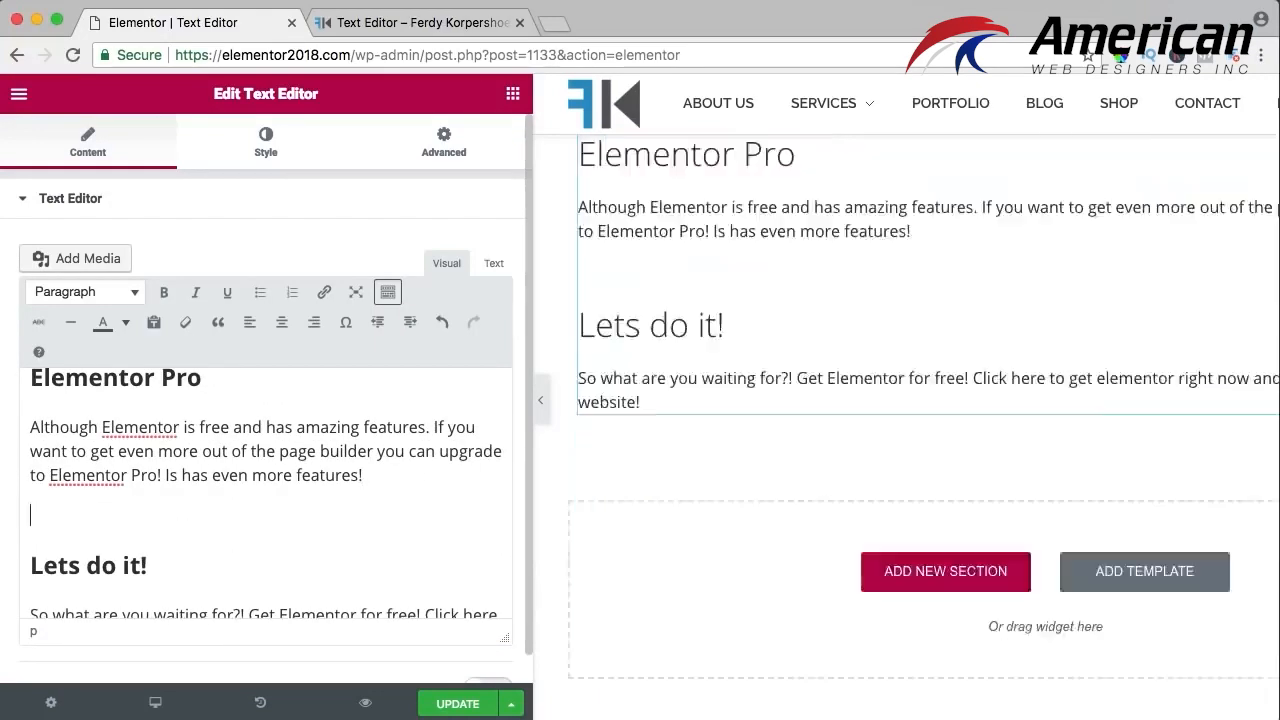
{"action": "left_click", "coordinate": [95, 259]}
{"action": "left_click", "coordinate": [320, 312]}
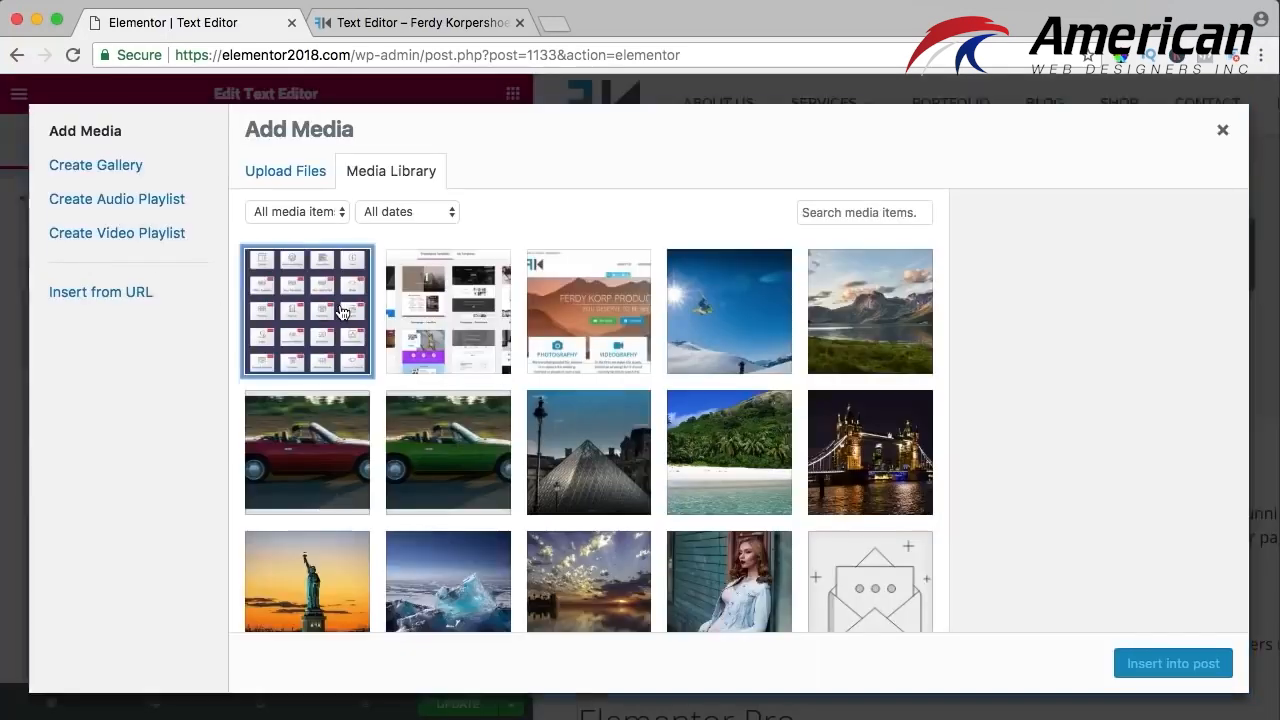
{"action": "scroll", "coordinate": [1115, 609], "scroll_direction": "down", "scroll_amount": 5}
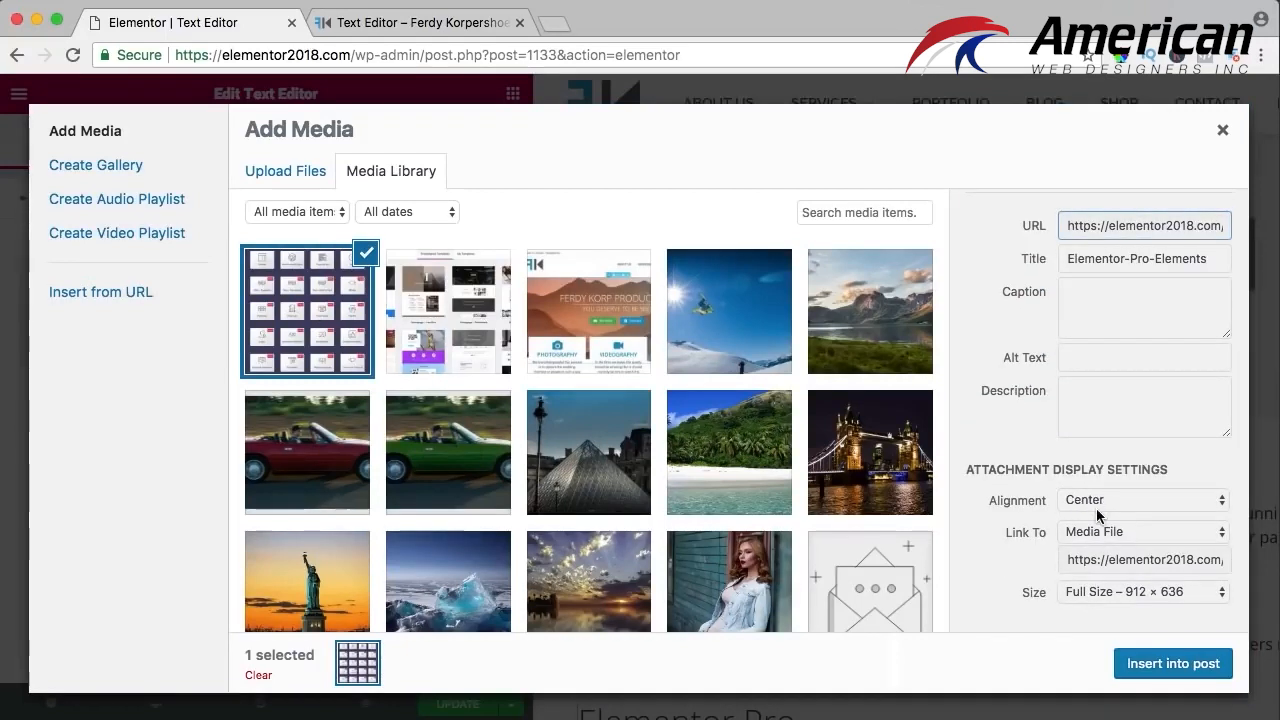
{"action": "left_click", "coordinate": [1160, 664]}
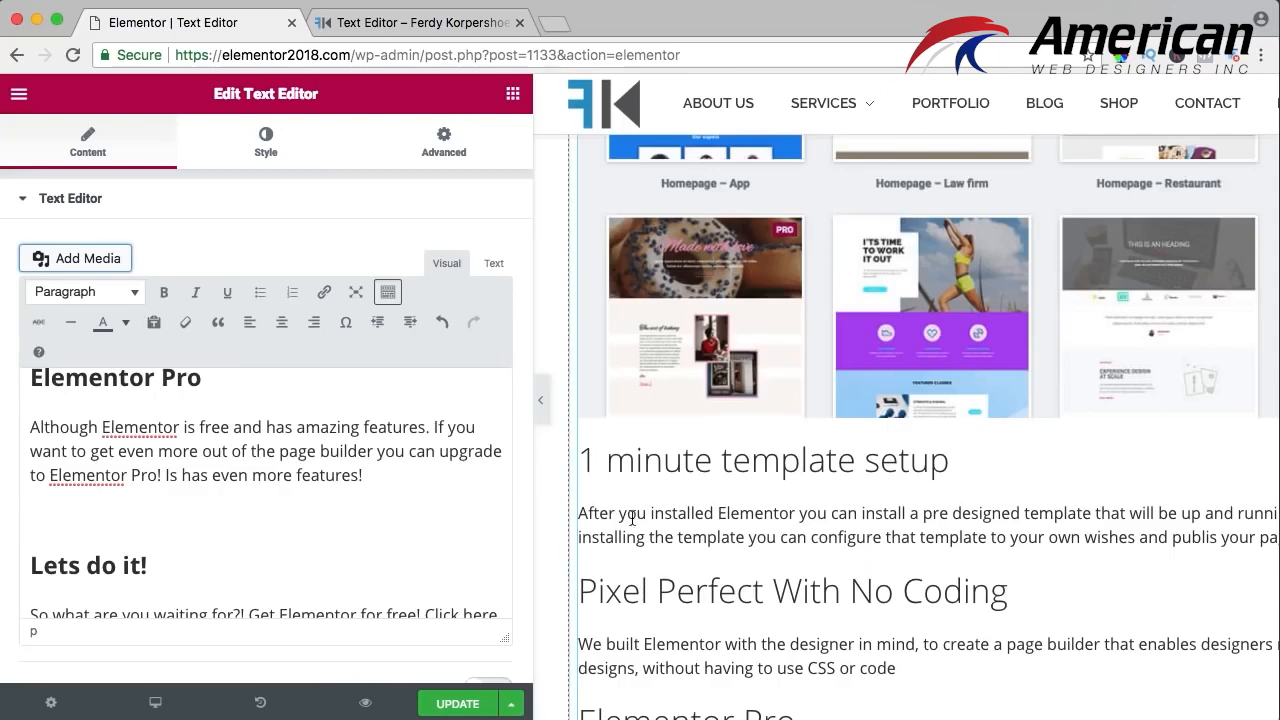
Check the styled intro text on the previewed page, test the text links, and close the tabs they open
{"action": "left_click", "coordinate": [361, 4]}
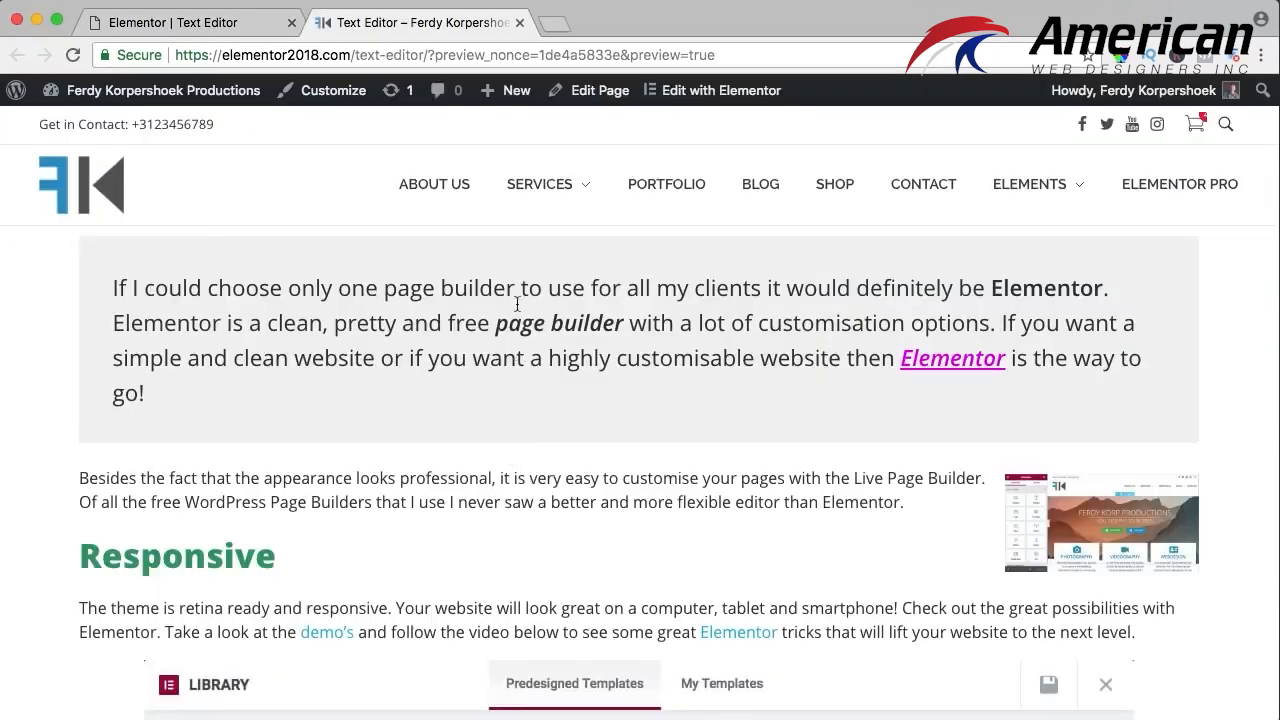
{"action": "left_click_drag", "start_coordinate": [496, 323], "coordinate": [576, 324]}
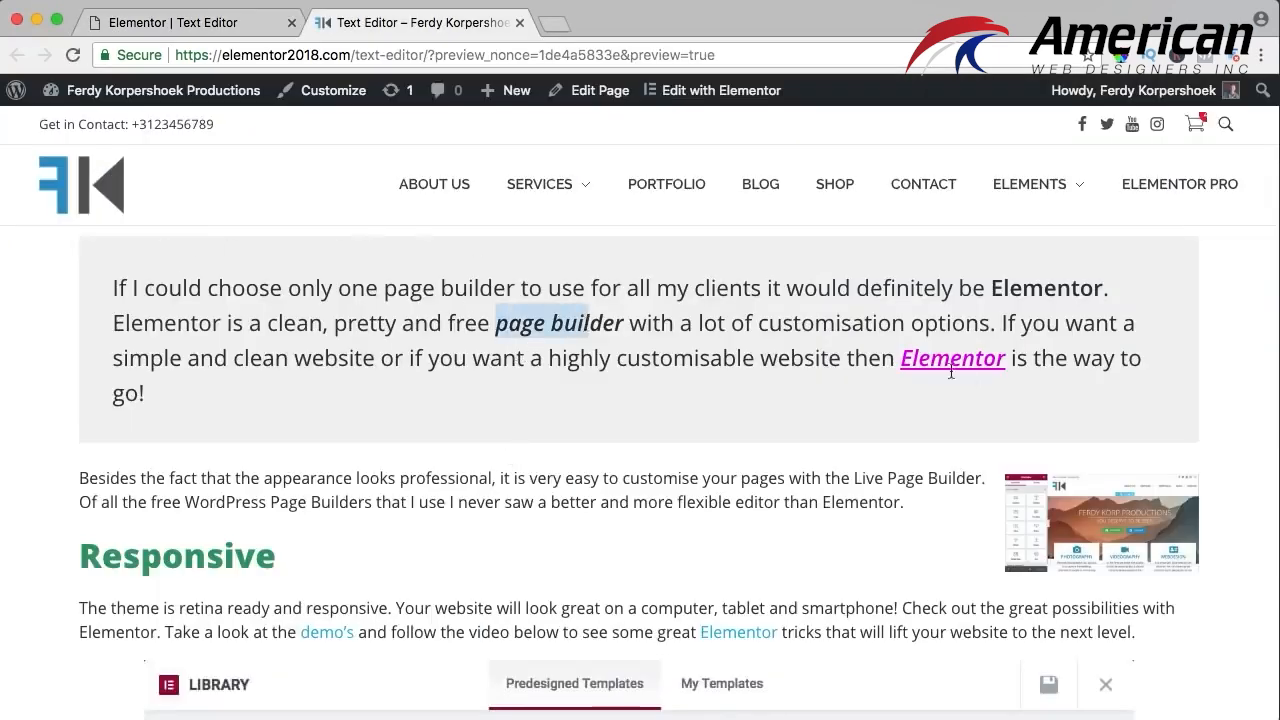
{"action": "scroll", "coordinate": [560, 428], "scroll_direction": "down", "scroll_amount": 3}
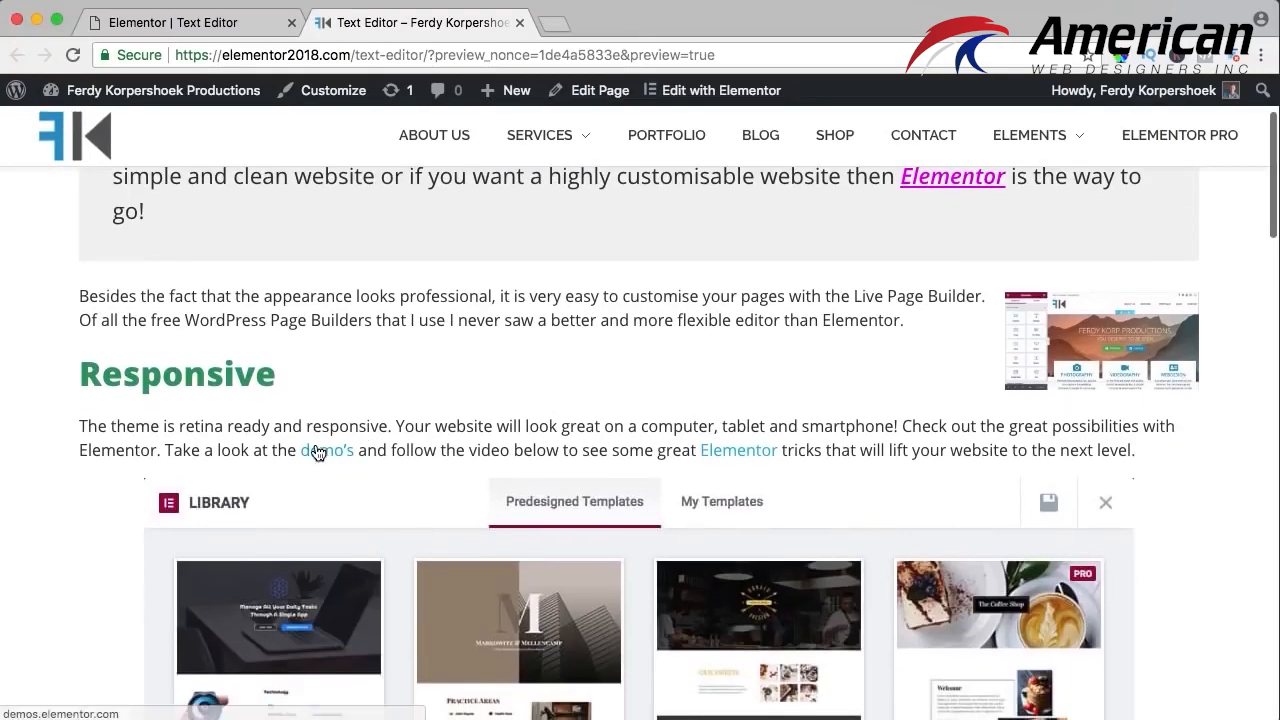
{"action": "left_click", "coordinate": [329, 450]}
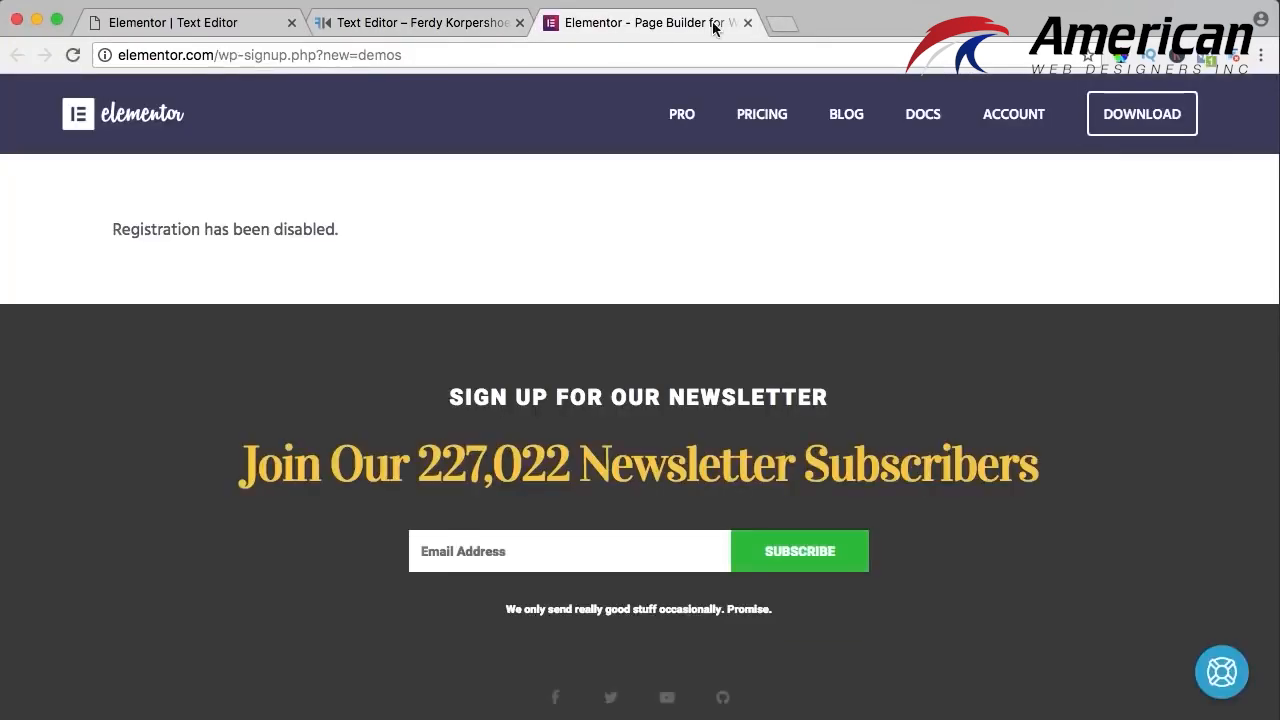
{"action": "left_click", "coordinate": [749, 23]}
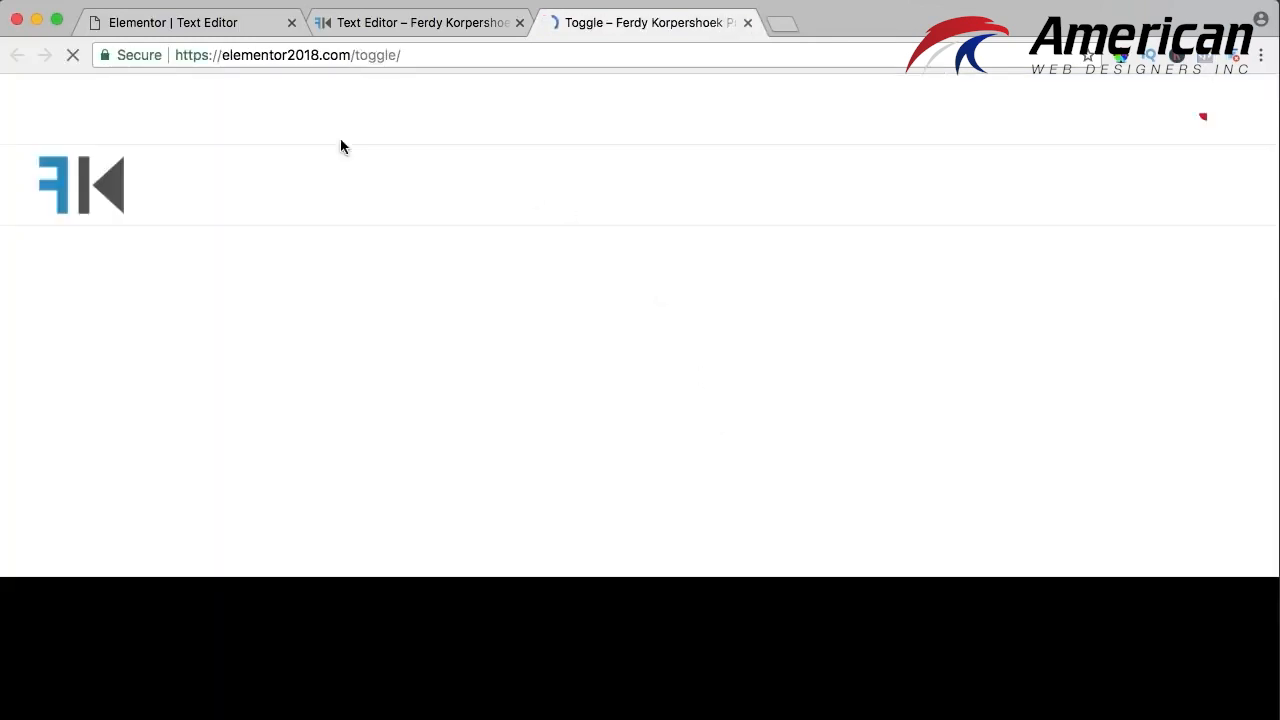
{"action": "left_click", "coordinate": [747, 23]}
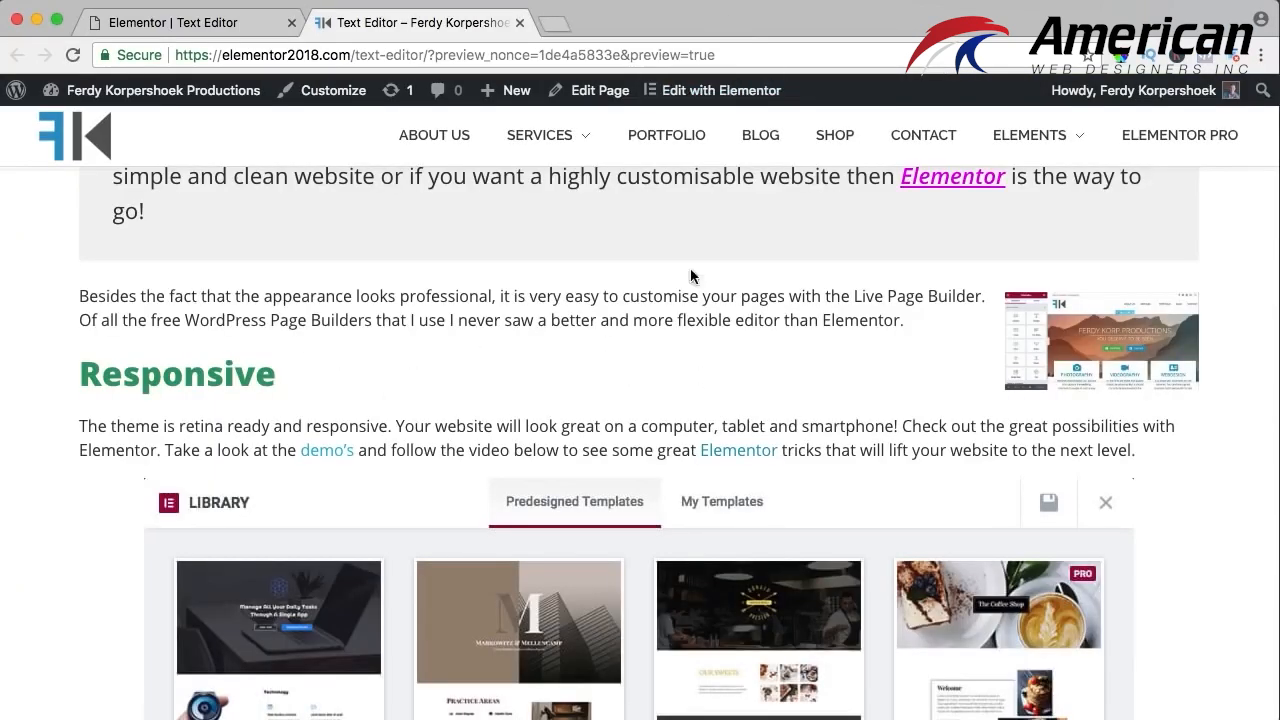
Test the templates image's enlarged view on the previewed page, close it, and review the remaining page content
{"action": "scroll", "coordinate": [700, 400], "scroll_direction": "down", "scroll_amount": 5}
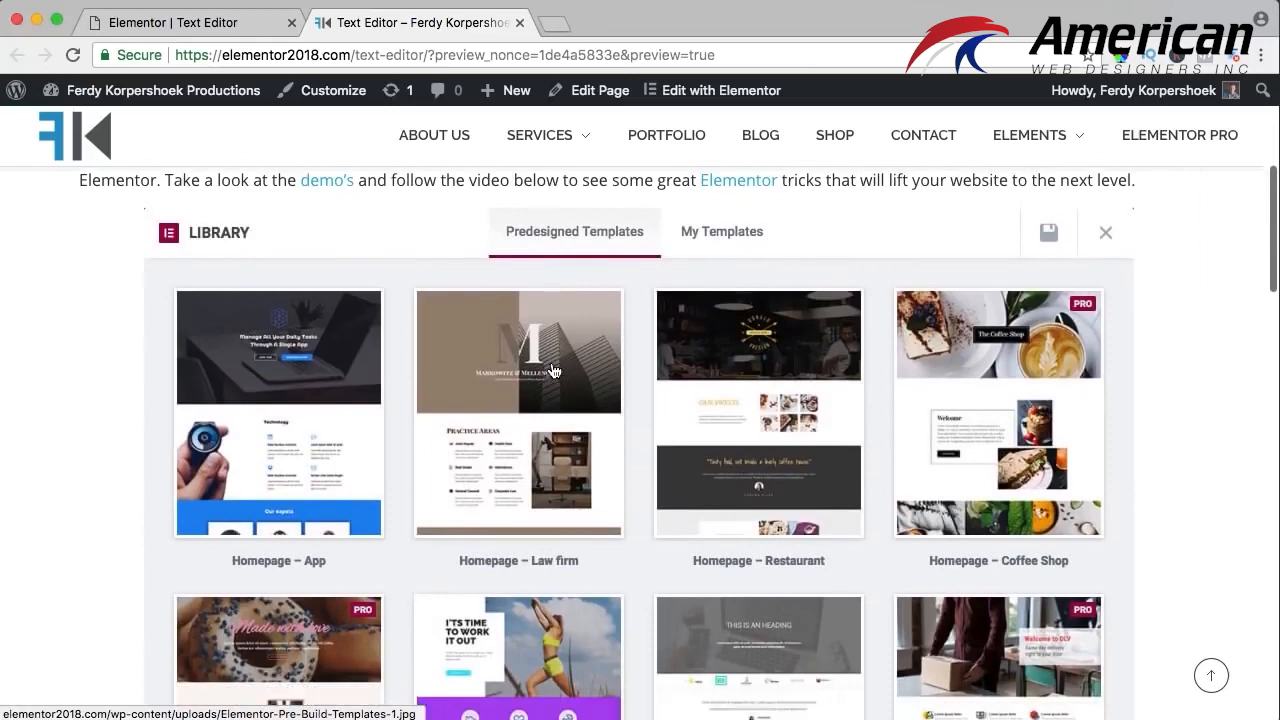
{"action": "left_click", "coordinate": [553, 371]}
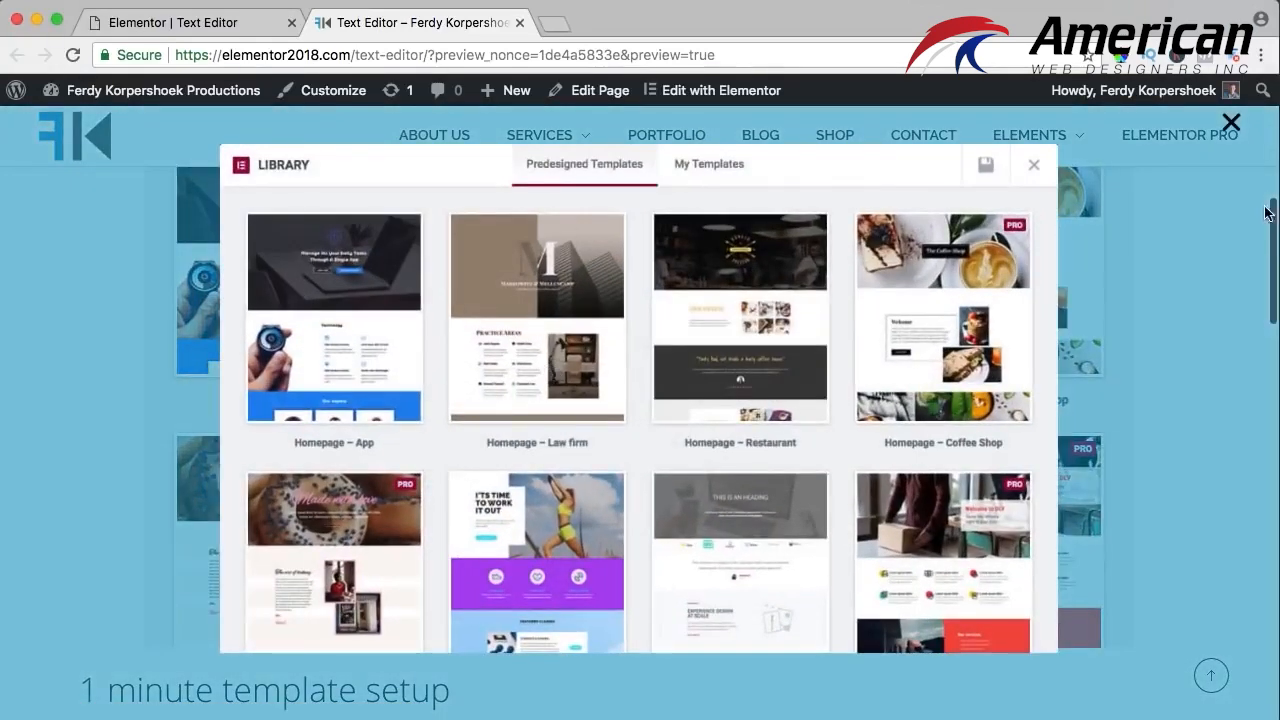
{"action": "left_click", "coordinate": [1229, 124]}
{"action": "scroll", "coordinate": [563, 400], "scroll_direction": "down", "scroll_amount": 3}
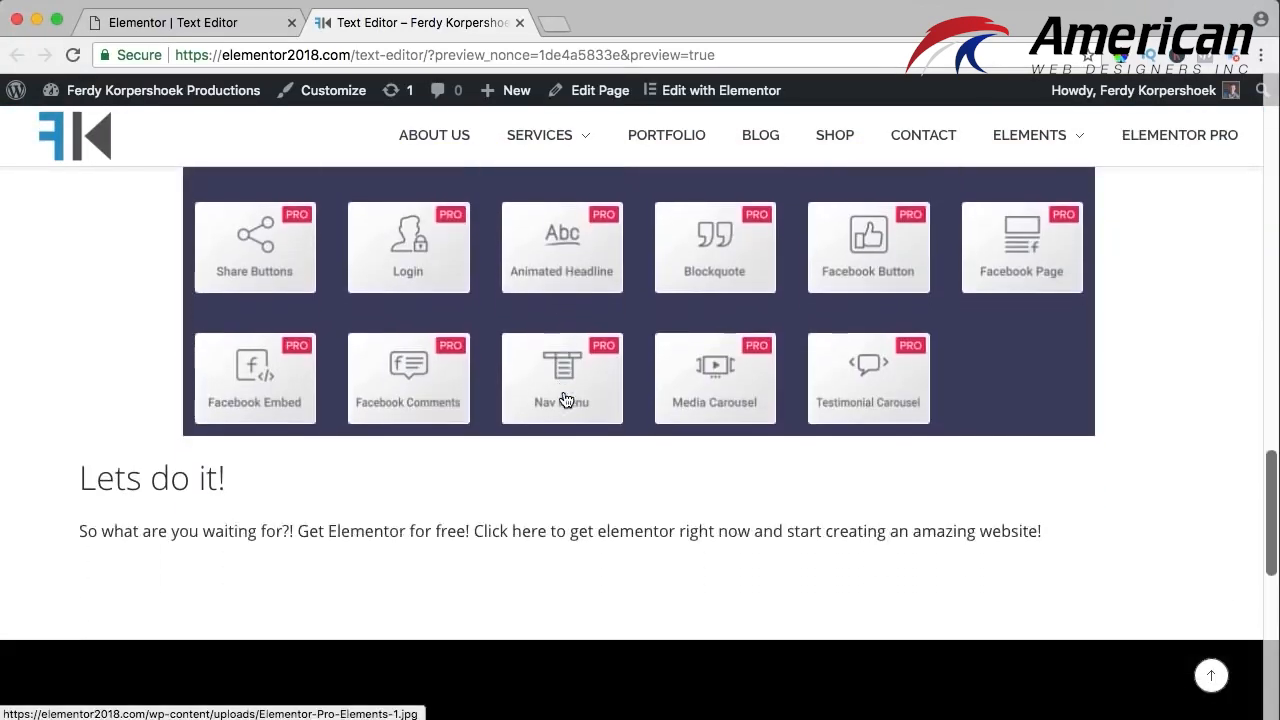
{"action": "scroll", "coordinate": [563, 400], "scroll_direction": "up", "scroll_amount": 2}
{"action": "scroll", "coordinate": [563, 400], "scroll_direction": "up", "scroll_amount": 15}
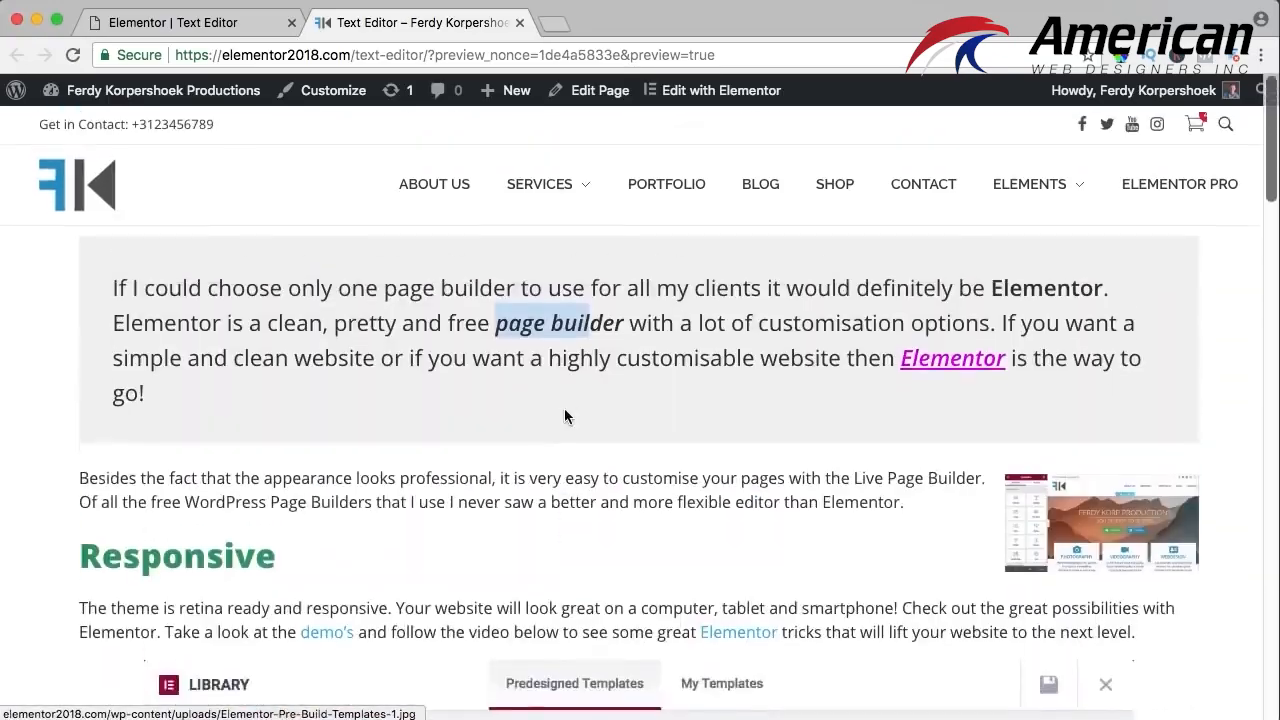